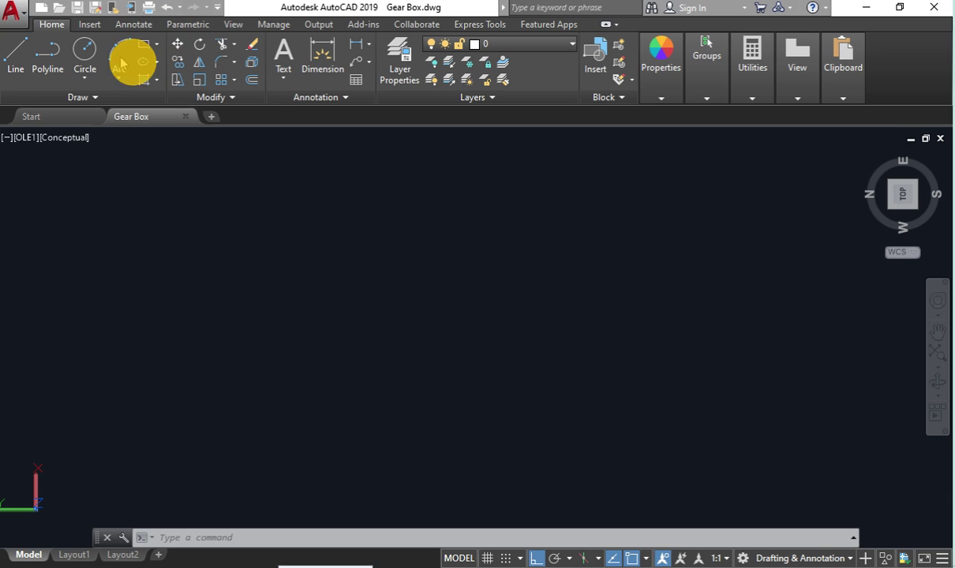
Step: Draw the disc's outer circle with a 260 diameter
{"action": "left_click", "coordinate": [76, 57]}
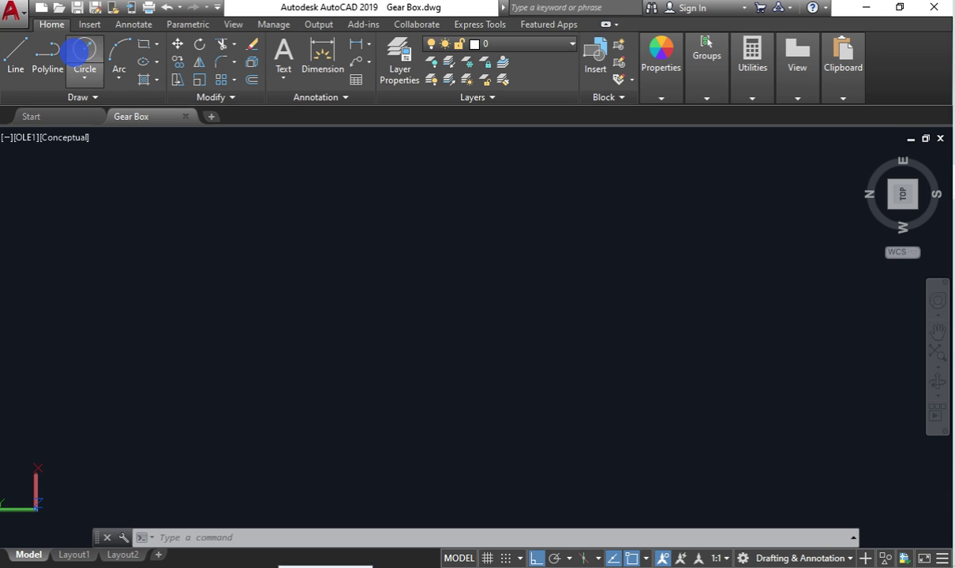
{"action": "left_click", "coordinate": [417, 351]}
{"action": "left_click", "coordinate": [390, 206]}
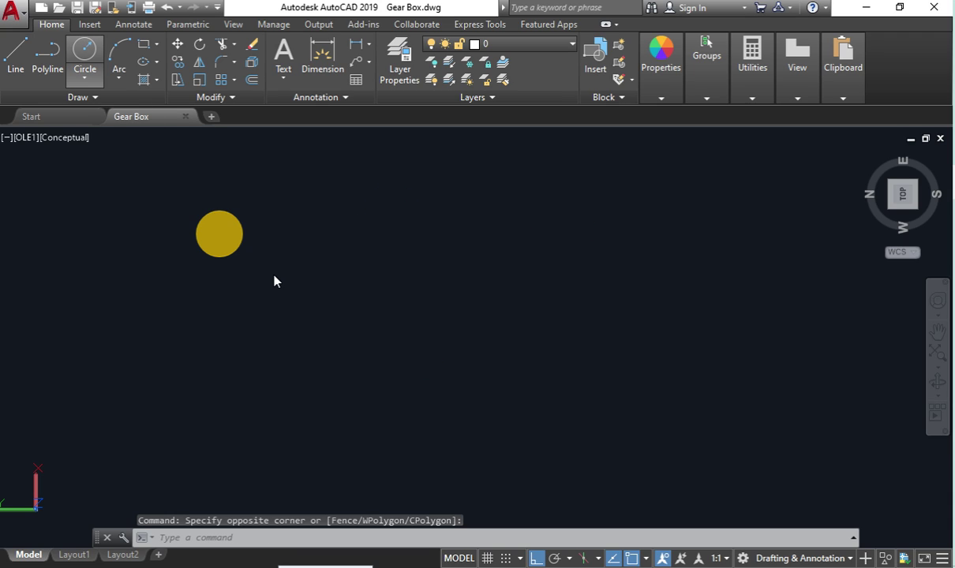
{"action": "left_click", "coordinate": [460, 376]}
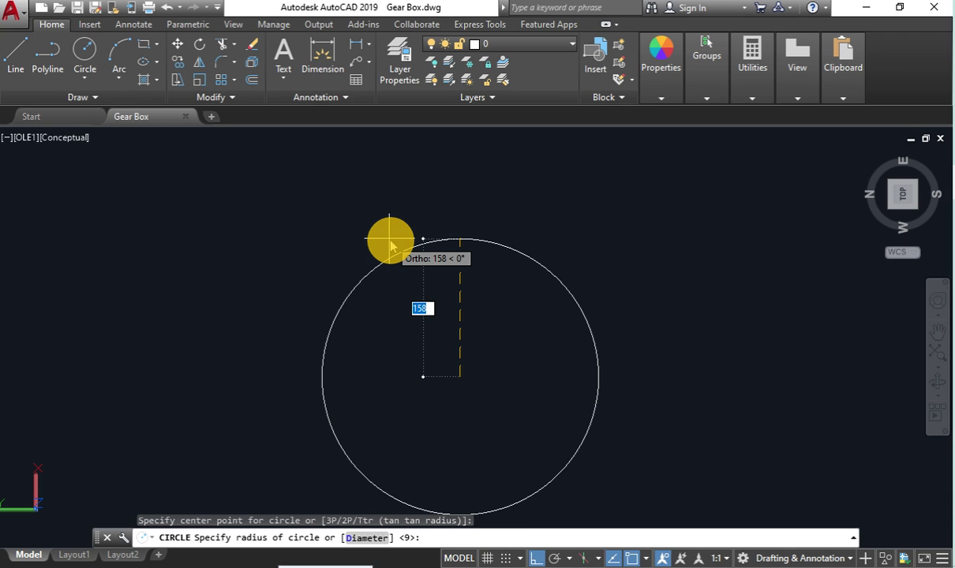
{"action": "type", "text": "d"}
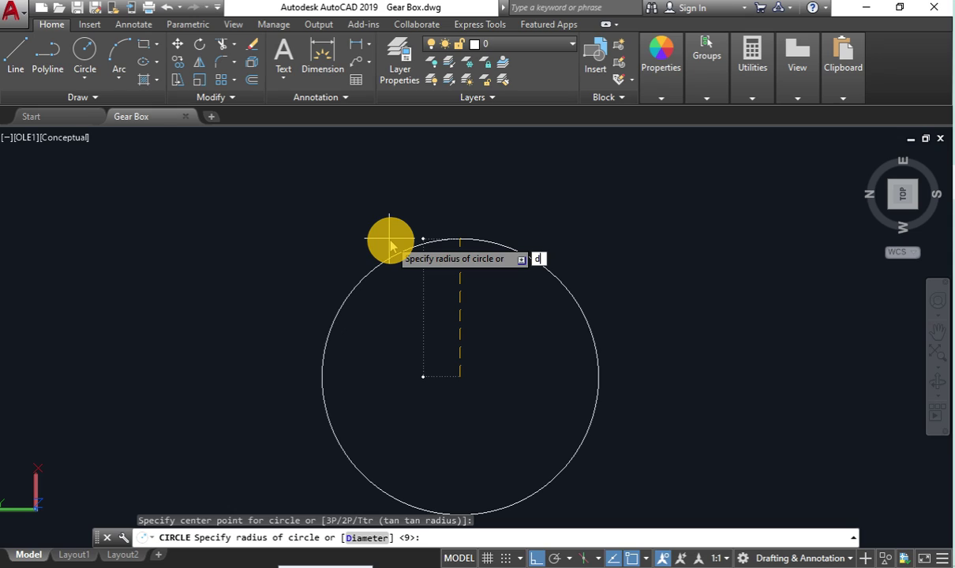
{"action": "key", "text": "Return"}
{"action": "type", "text": "260"}
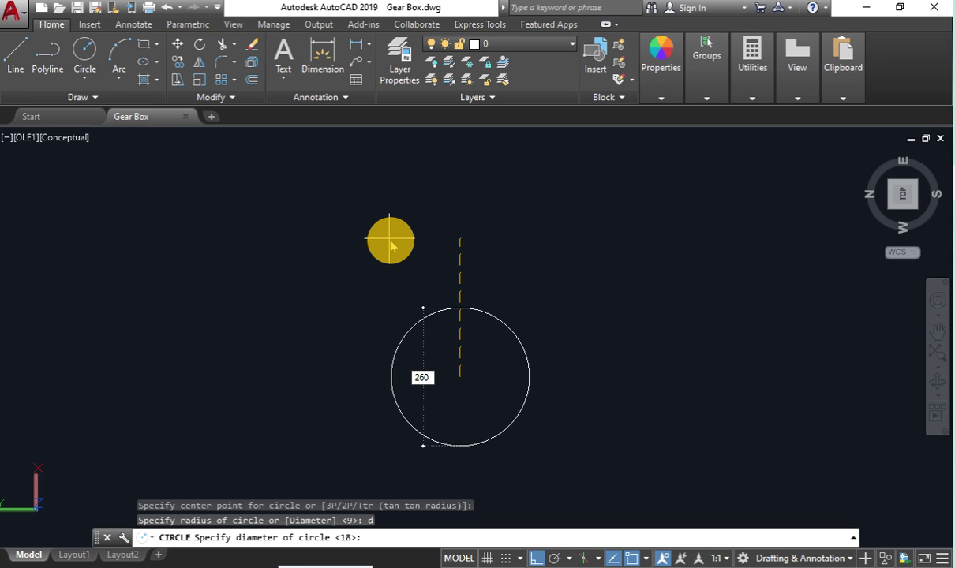
{"action": "key", "text": "Return"}
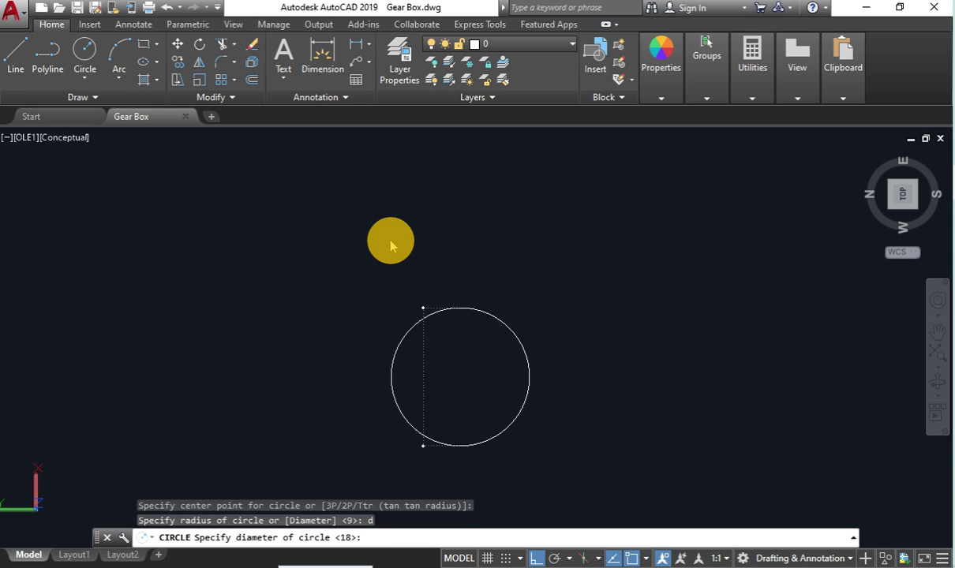
{"action": "scroll", "coordinate": [284, 208], "scroll_direction": "down", "scroll_amount": 4}
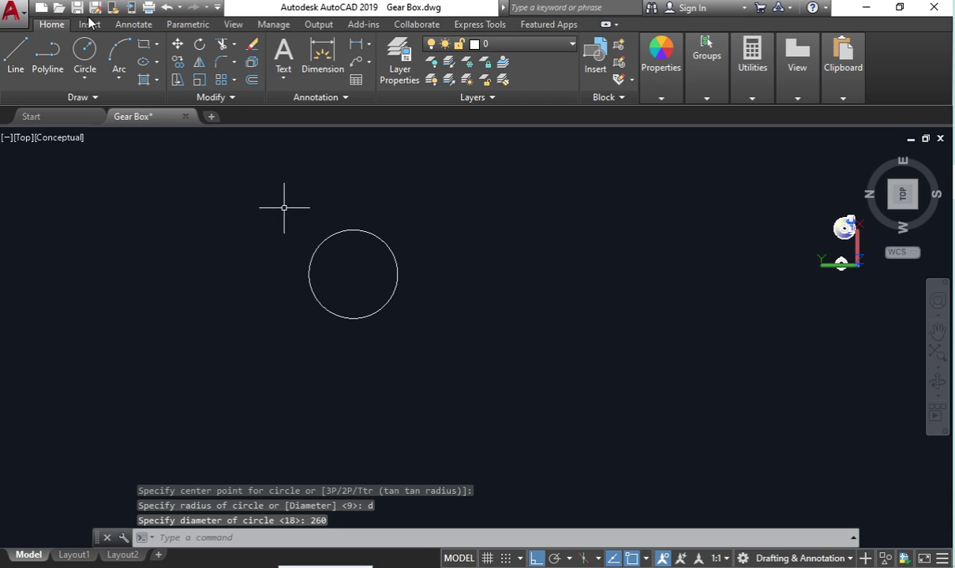
Step: Draw a vertical line from the outer circle's top quadrant down to its centre
{"action": "left_click", "coordinate": [85, 49]}
{"action": "key", "text": "Escape"}
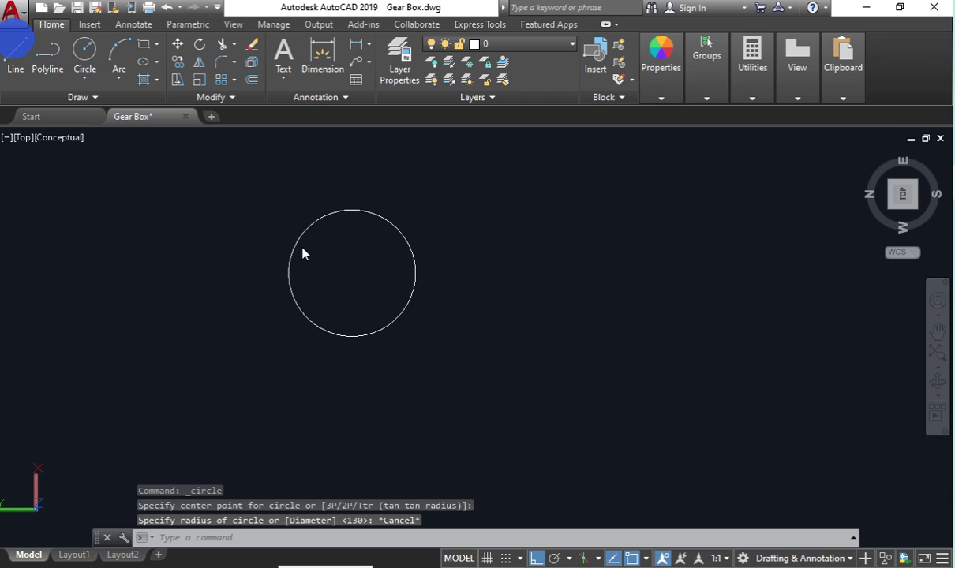
{"action": "left_click", "coordinate": [352, 210]}
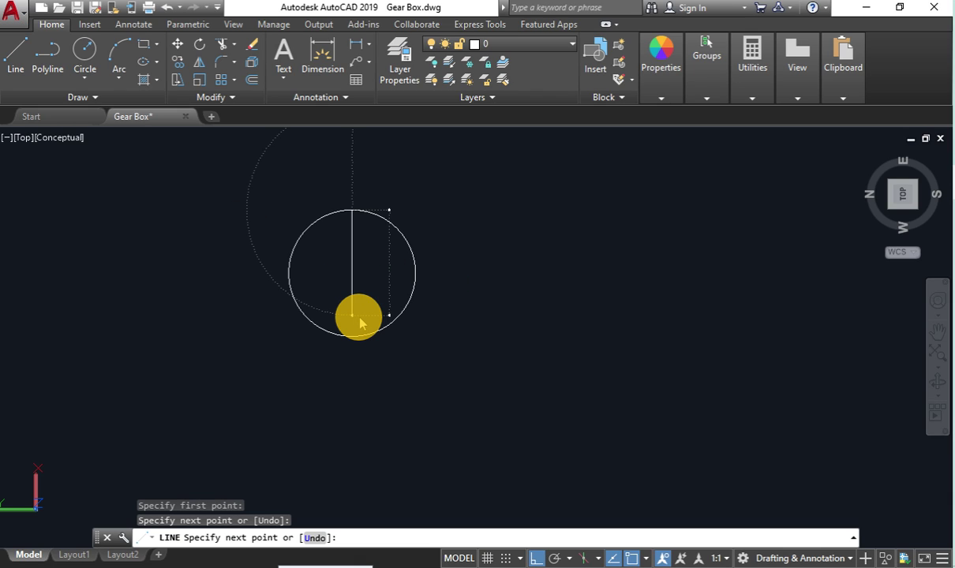
{"action": "key", "text": "Escape"}
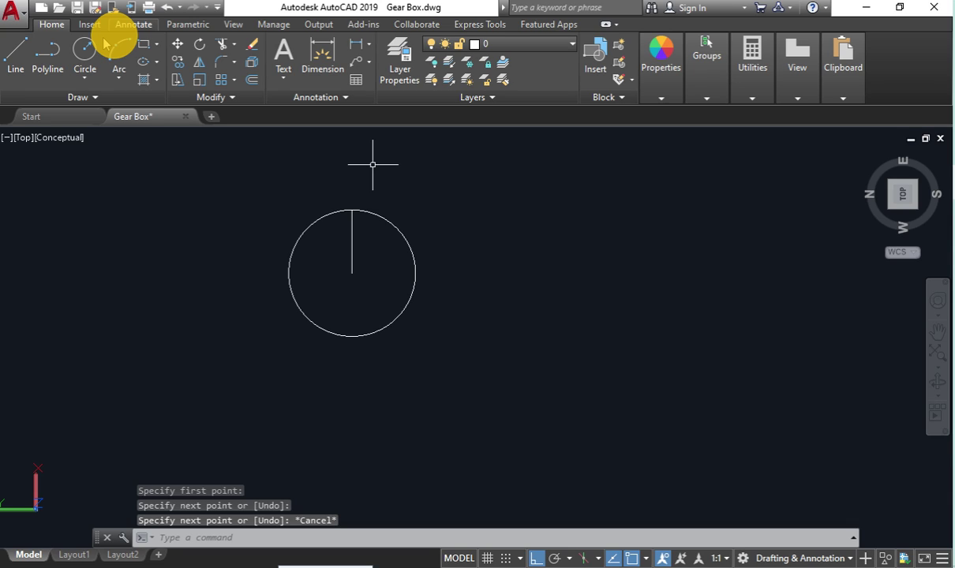
Step: Draw a smaller circle concentric with the outer circle
{"action": "left_click", "coordinate": [101, 41]}
{"action": "left_click", "coordinate": [352, 273]}
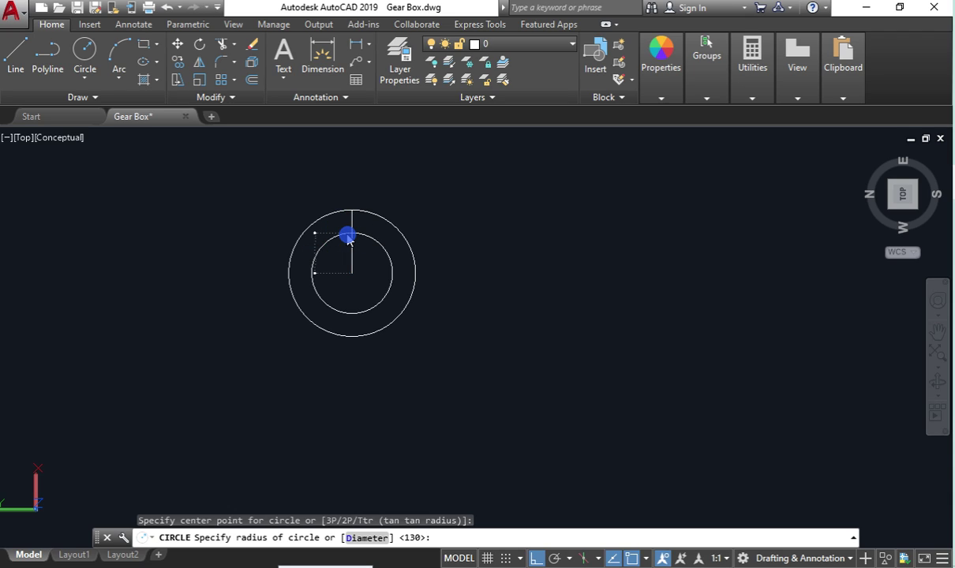
{"action": "left_click", "coordinate": [348, 236]}
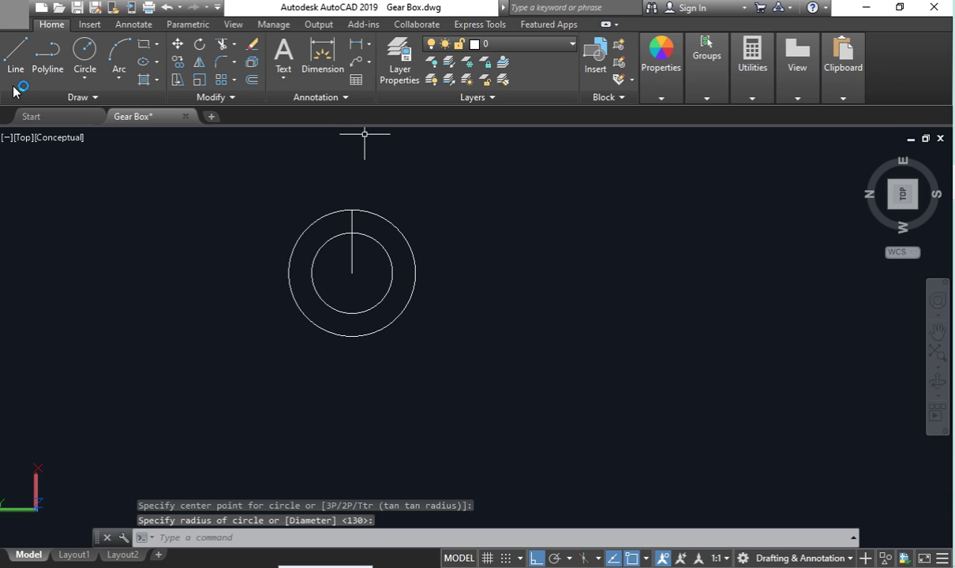
{"action": "left_click", "coordinate": [346, 268]}
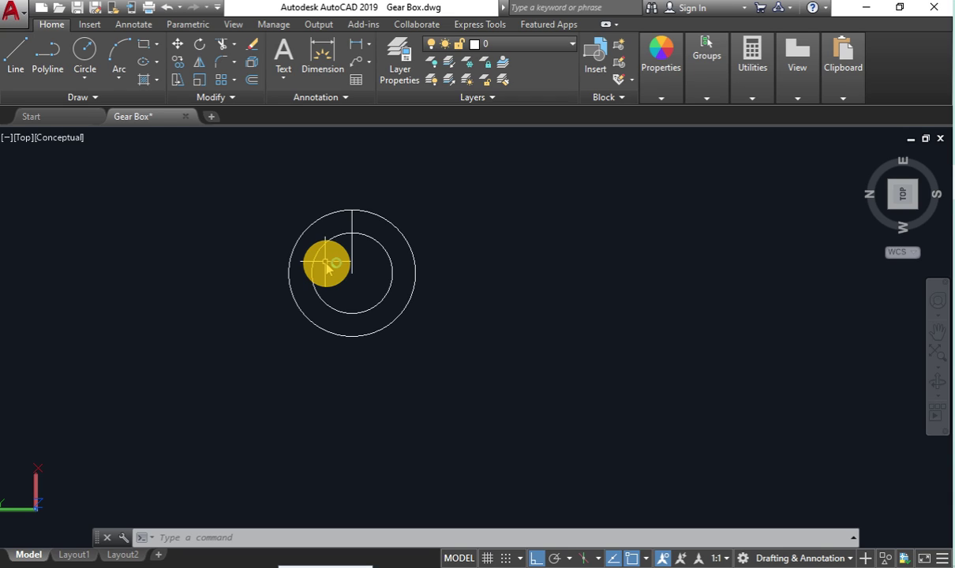
{"action": "scroll", "coordinate": [348, 251], "scroll_direction": "up", "scroll_amount": 3}
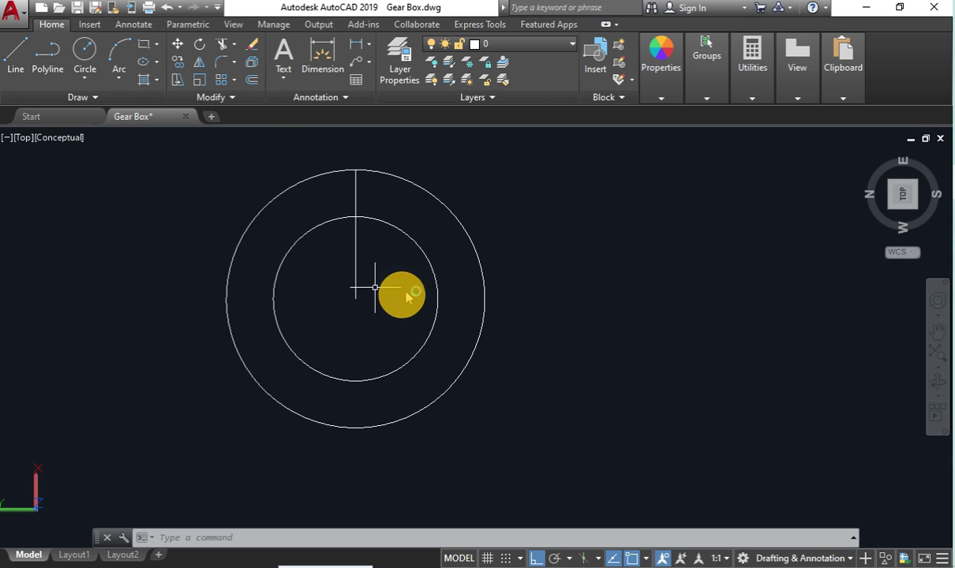
{"action": "left_click", "coordinate": [82, 46]}
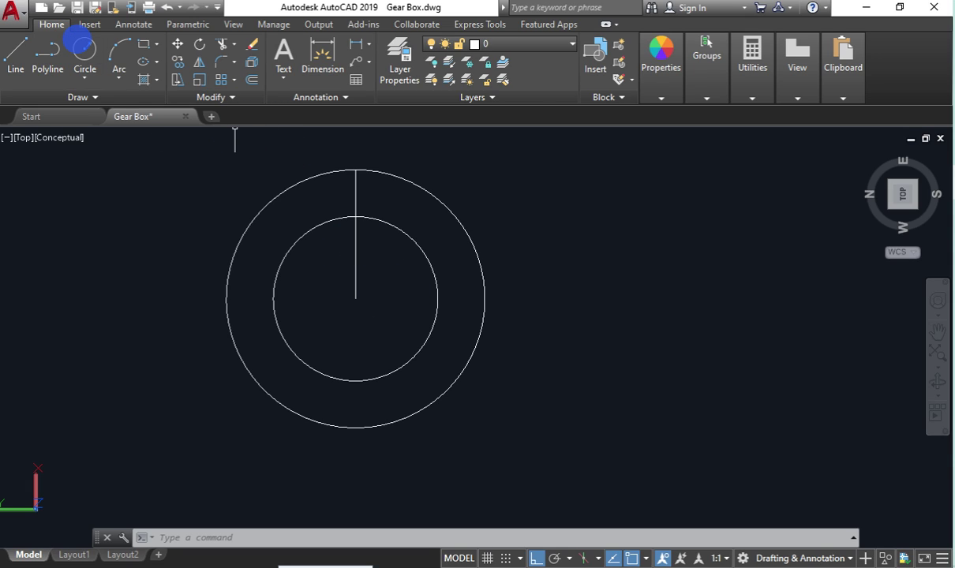
Step: Draw a third concentric circle and a radius-7 circle where the vertical line meets it
{"action": "left_click", "coordinate": [359, 286]}
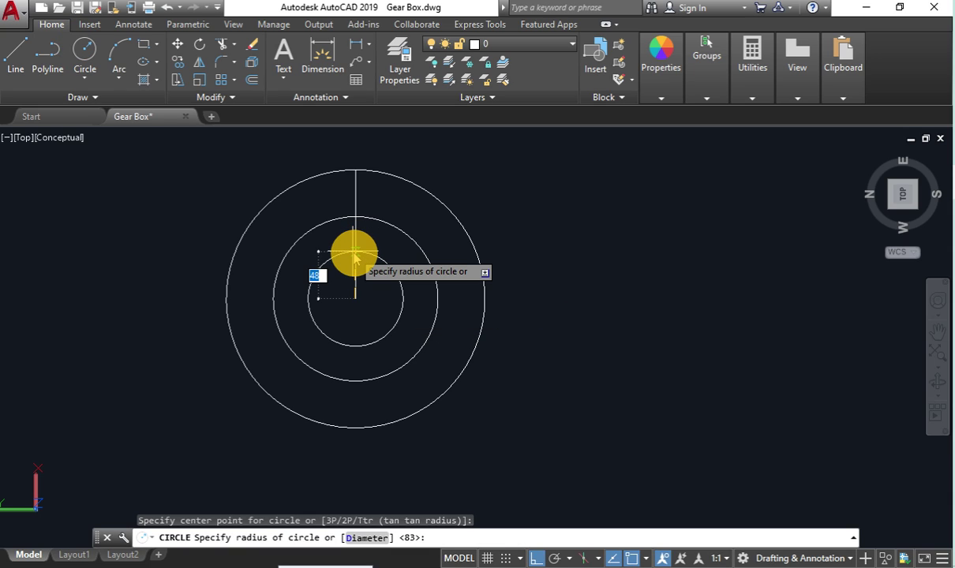
{"action": "left_click", "coordinate": [356, 250]}
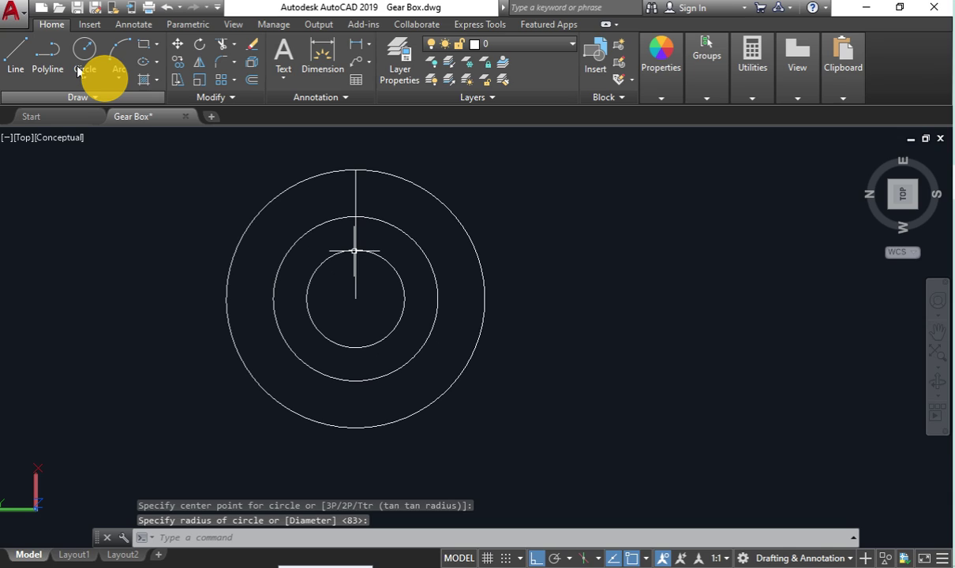
{"action": "left_click", "coordinate": [79, 63]}
{"action": "left_click", "coordinate": [355, 251]}
{"action": "scroll", "coordinate": [355, 251], "scroll_direction": "up", "scroll_amount": 2}
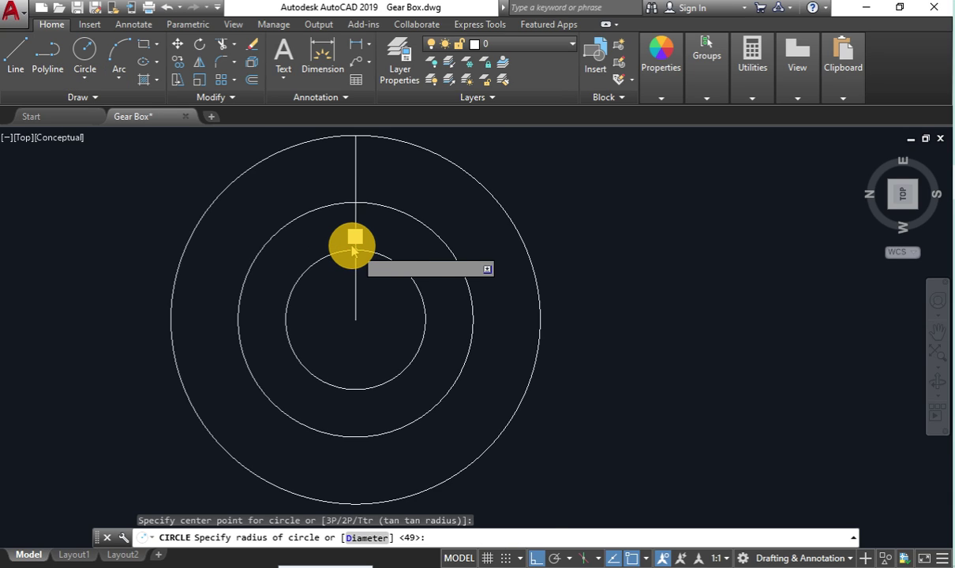
{"action": "scroll", "coordinate": [355, 251], "scroll_direction": "up", "scroll_amount": 2}
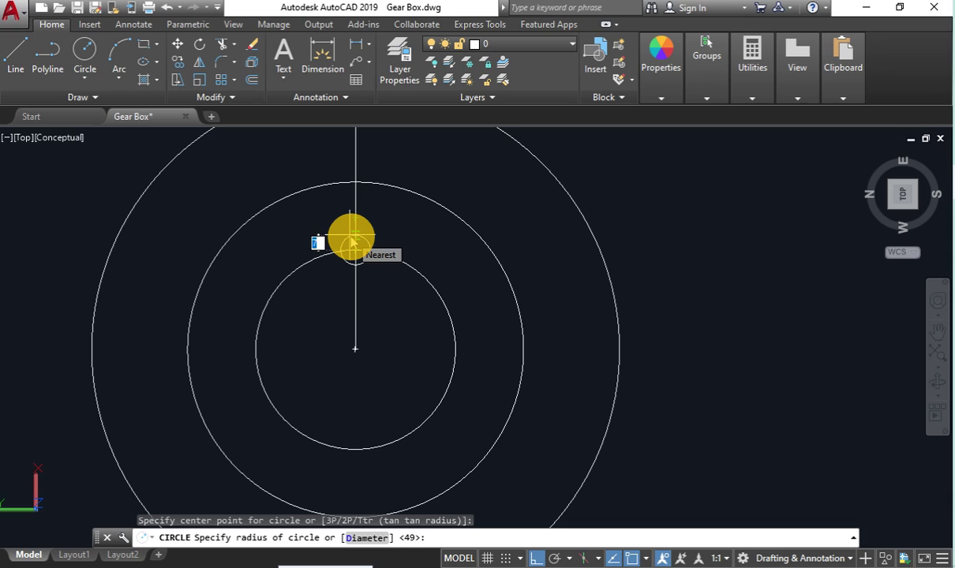
{"action": "key", "text": "Return"}
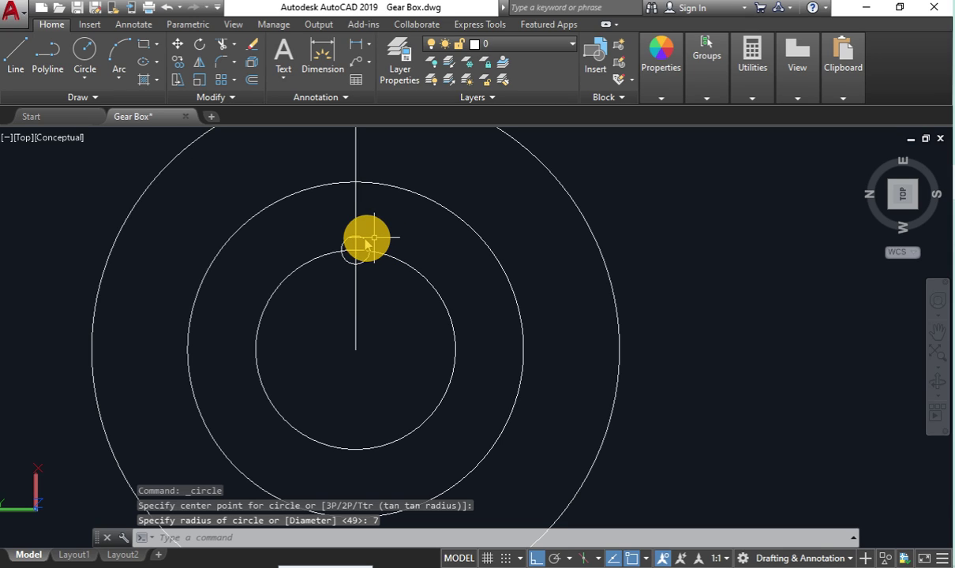
Step: Select the radius-7 circle, abandon an EXTRUDE attempt, and start the polar array
{"action": "left_click", "coordinate": [363, 248]}
{"action": "type", "text": "e"}
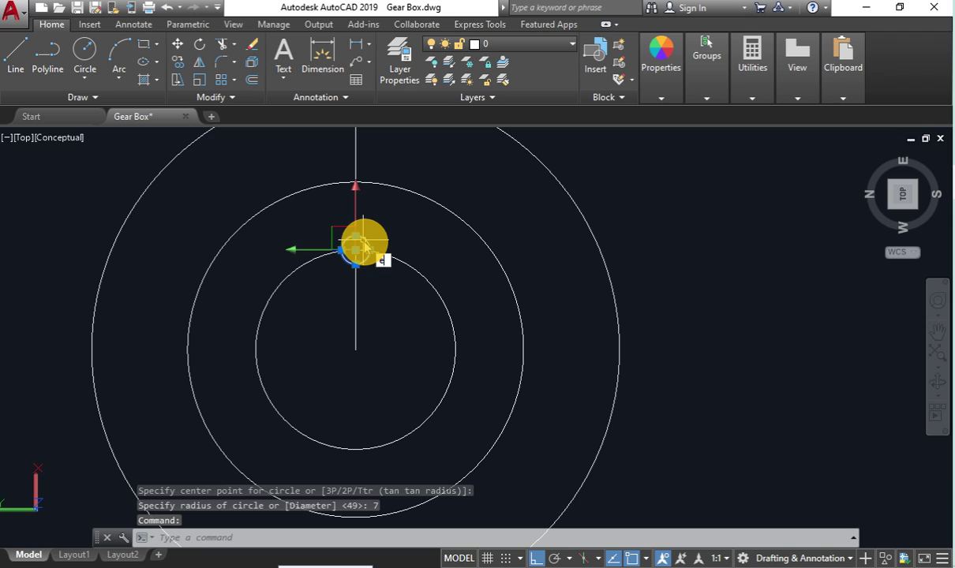
{"action": "type", "text": "x"}
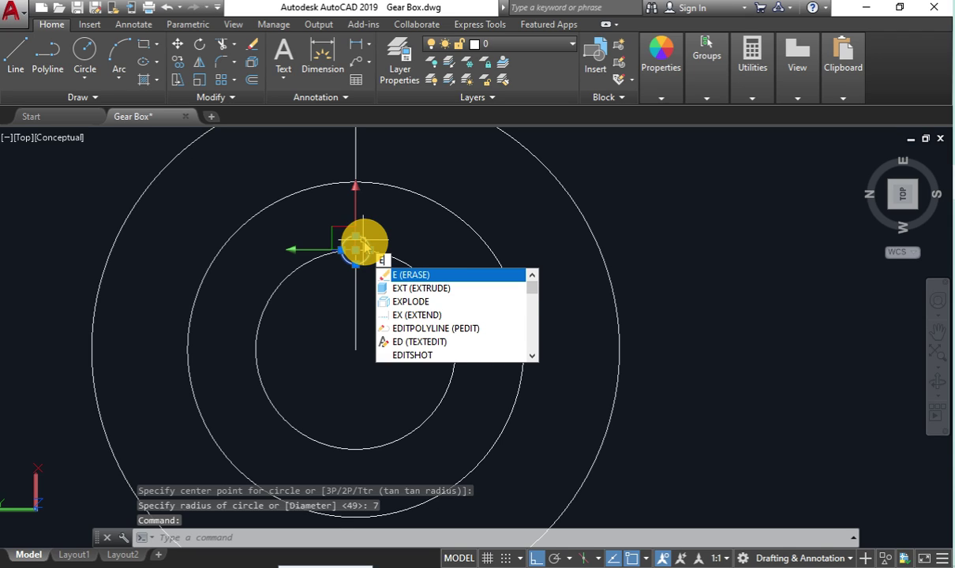
{"action": "type", "text": "t"}
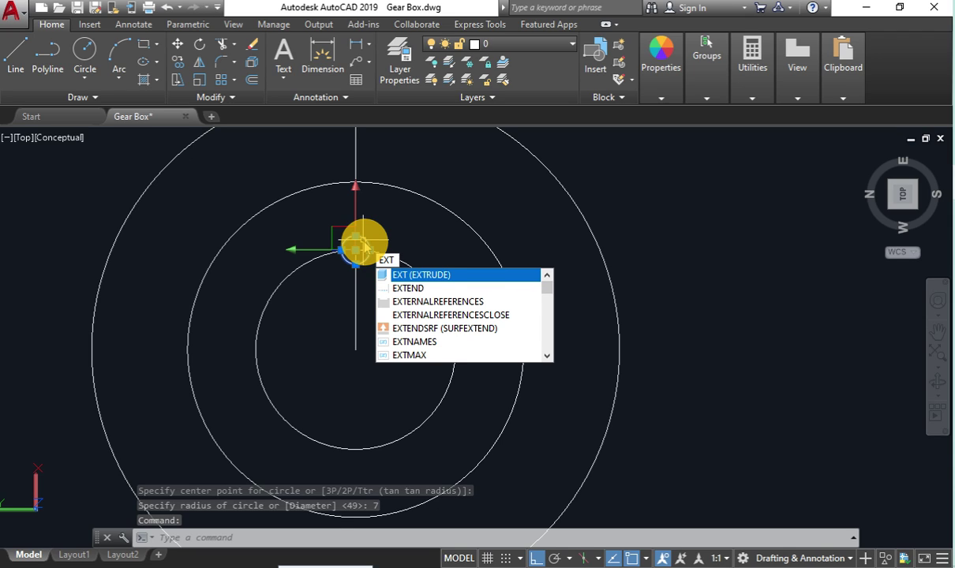
{"action": "key", "text": "Return"}
{"action": "key", "text": "Escape"}
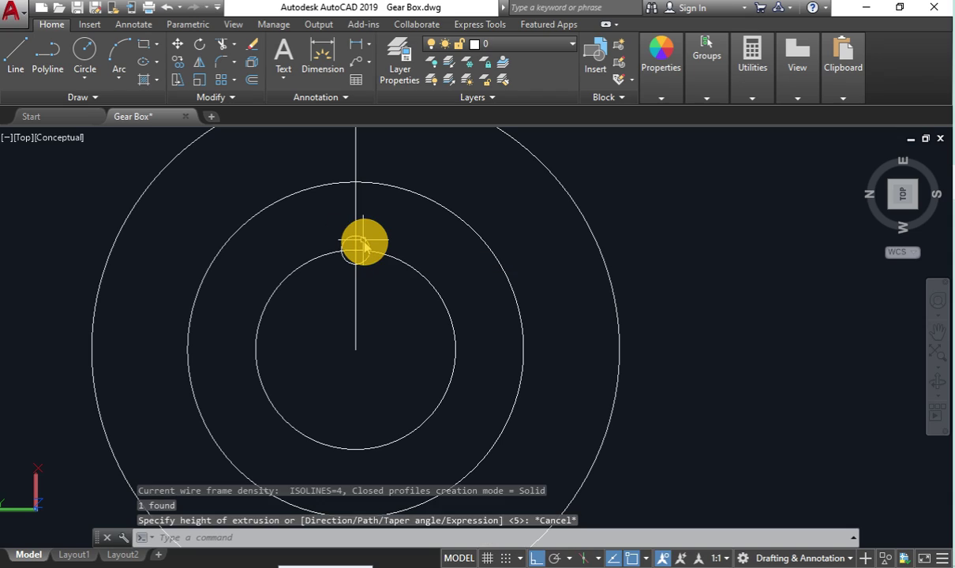
{"action": "type", "text": "ARR"}
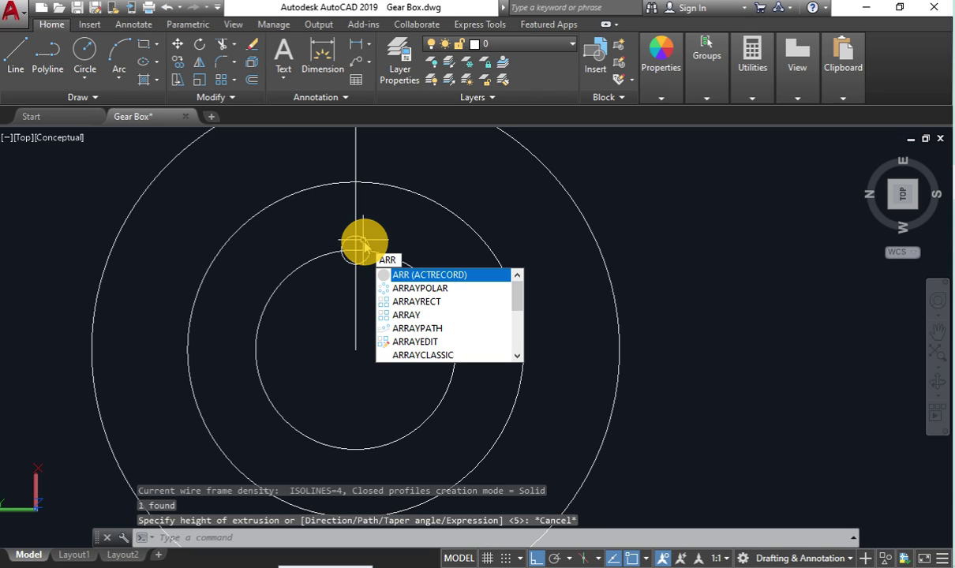
{"action": "key", "text": "Down"}
{"action": "key", "text": "Return"}
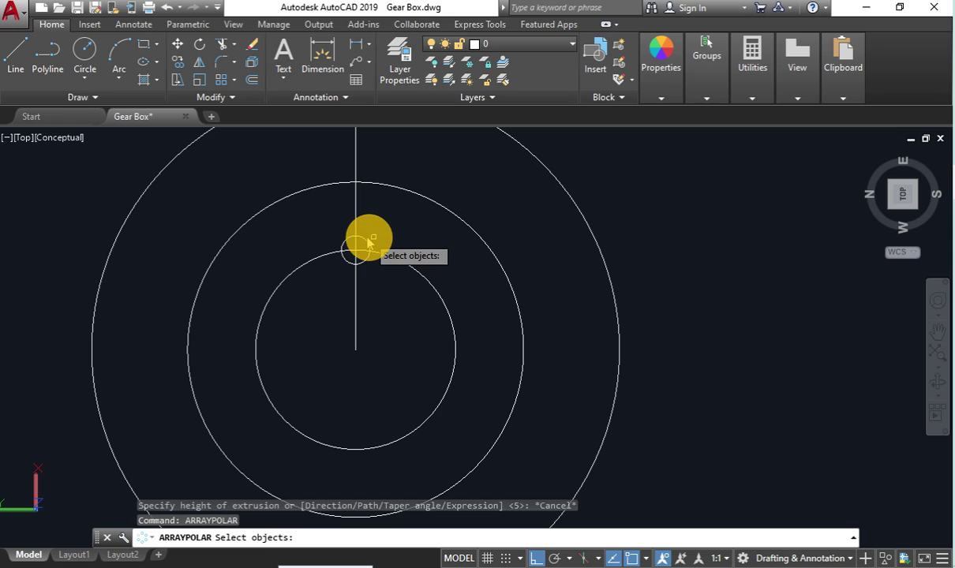
Step: Polar-array the radius-7 circle into 4 bolt holes around the disc centre
{"action": "left_click", "coordinate": [363, 238]}
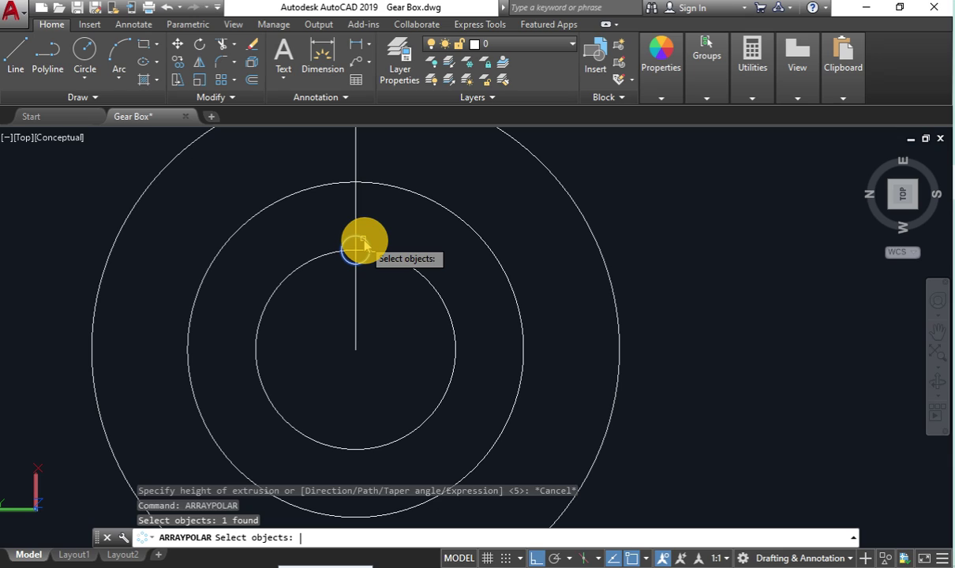
{"action": "key", "text": "Return"}
{"action": "left_click", "coordinate": [355, 349]}
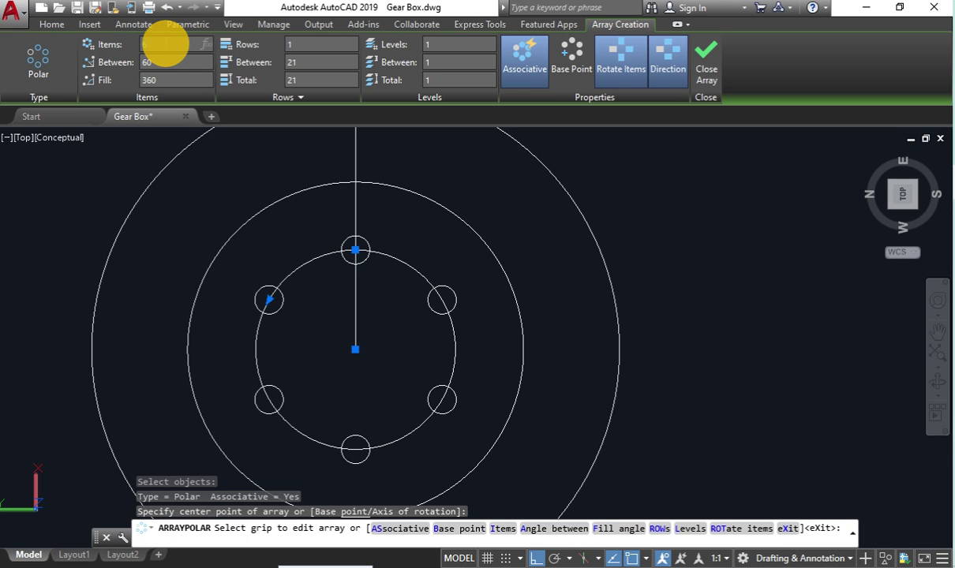
{"action": "key", "text": "Return"}
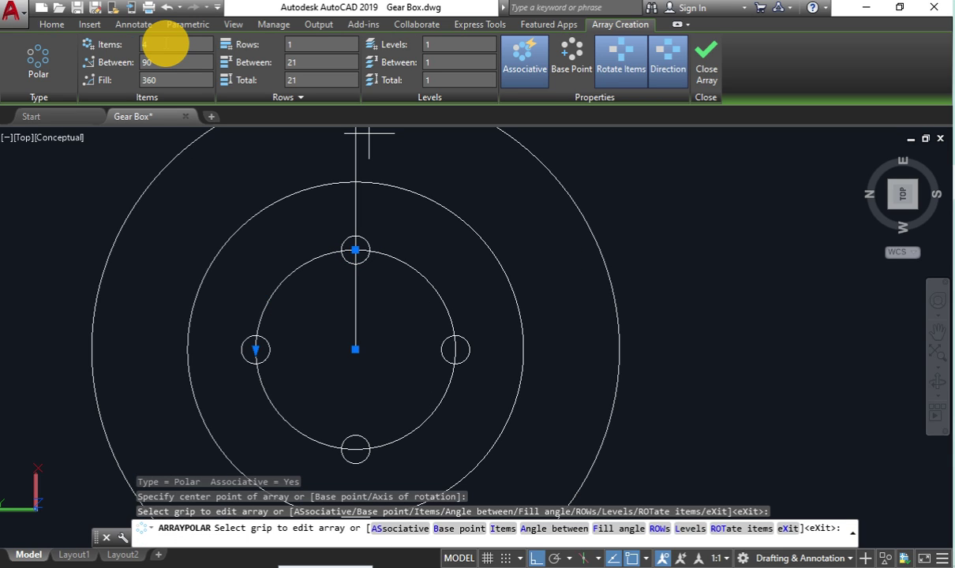
{"action": "key", "text": "Return"}
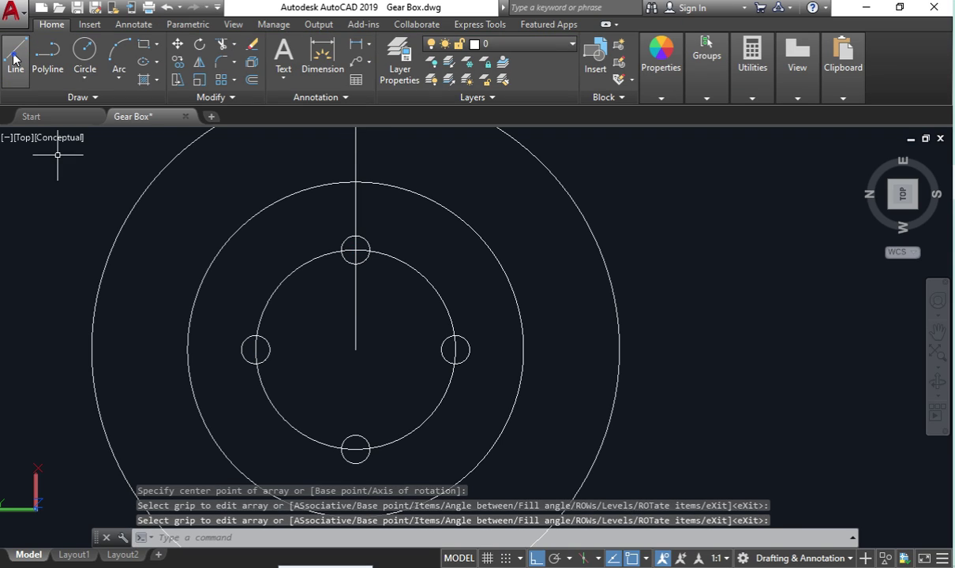
Step: Turn off Ortho and Object Snap Tracking and set polar tracking to 45°
{"action": "left_click", "coordinate": [14, 58]}
{"action": "left_click", "coordinate": [535, 558]}
{"action": "left_click", "coordinate": [613, 558]}
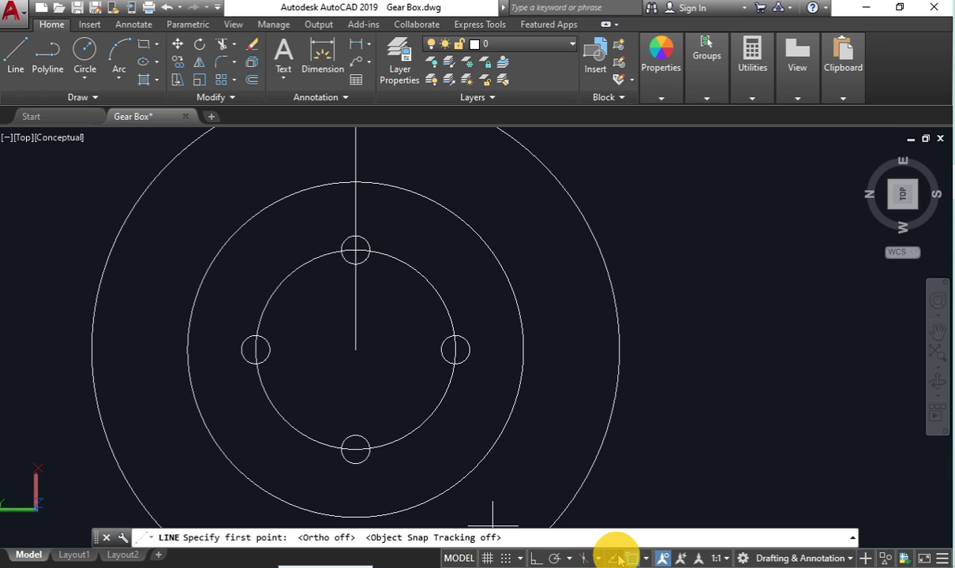
{"action": "left_click", "coordinate": [599, 558]}
{"action": "left_click", "coordinate": [569, 558]}
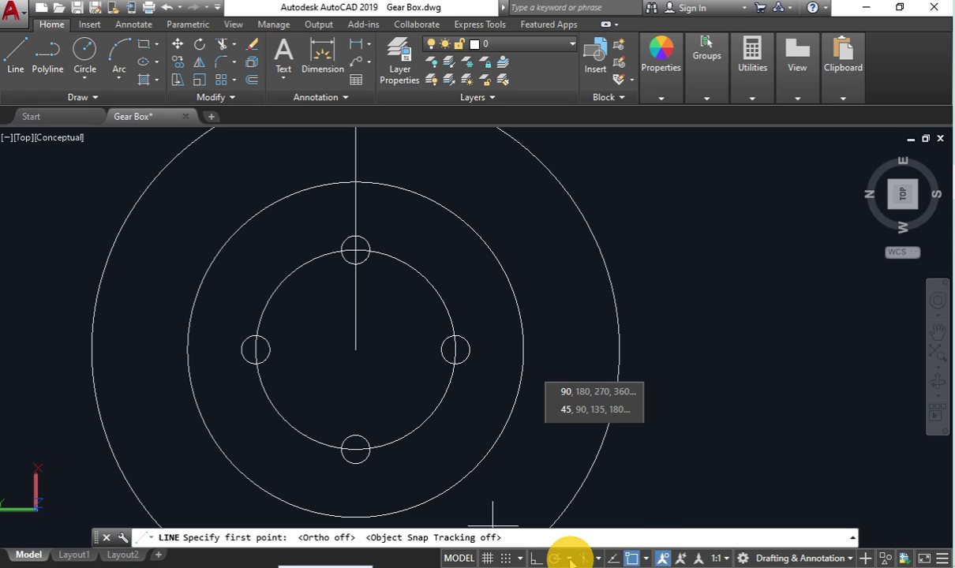
{"action": "left_click", "coordinate": [573, 411]}
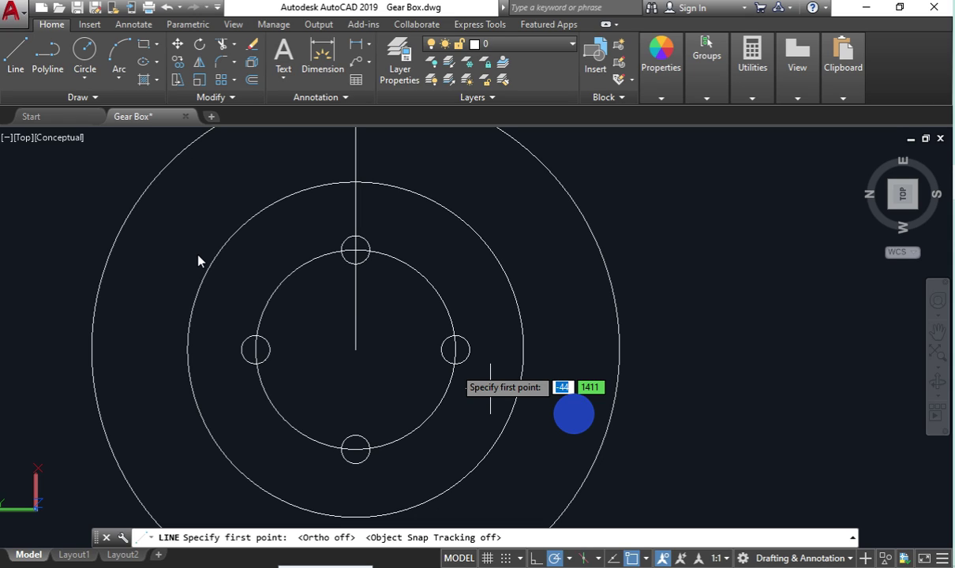
Step: Draw a 45° line from the disc centre toward the upper left, then set polar tracking to 30°
{"action": "left_click", "coordinate": [355, 350]}
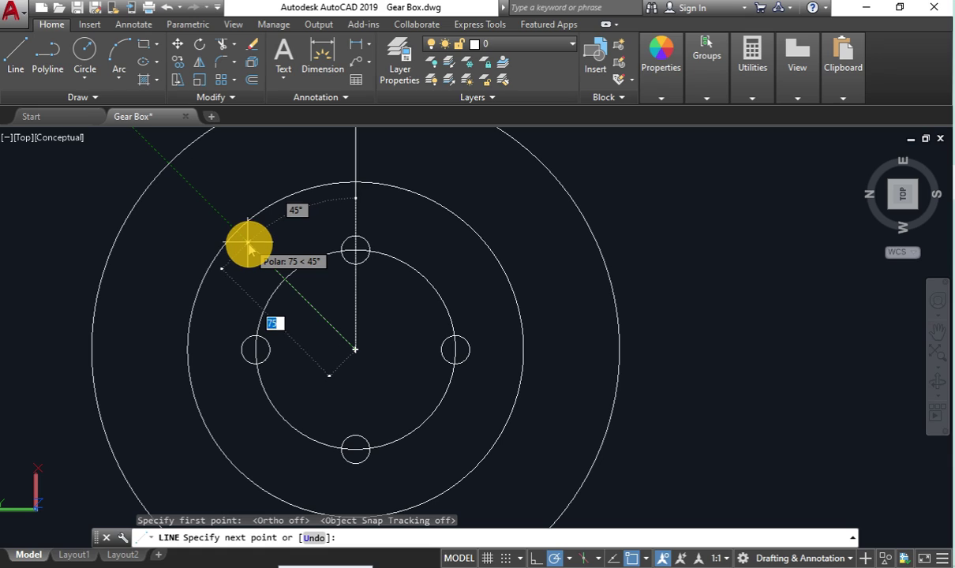
{"action": "left_click", "coordinate": [248, 245]}
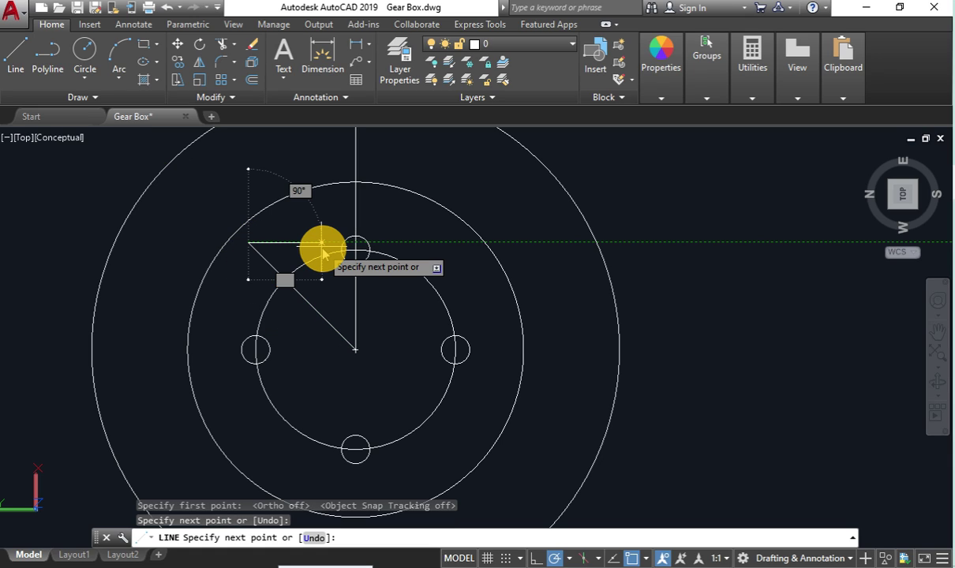
{"action": "key", "text": "Escape"}
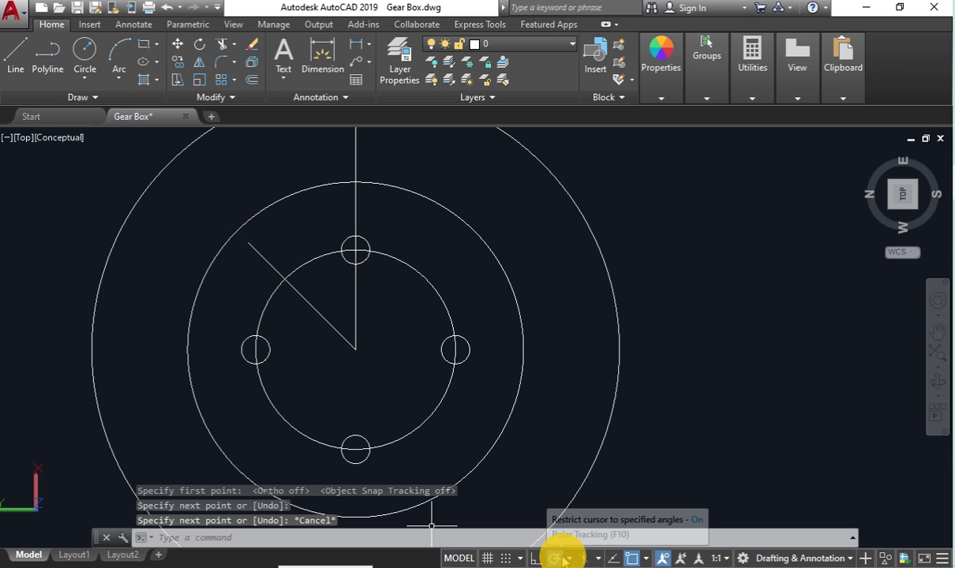
{"action": "double_click", "coordinate": [555, 558]}
{"action": "left_click", "coordinate": [569, 558]}
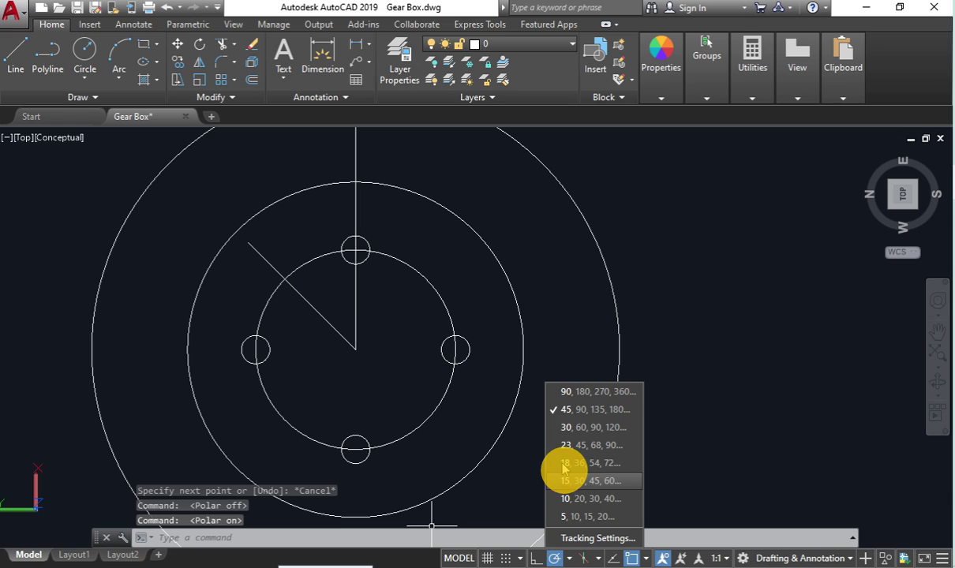
{"action": "left_click", "coordinate": [560, 431]}
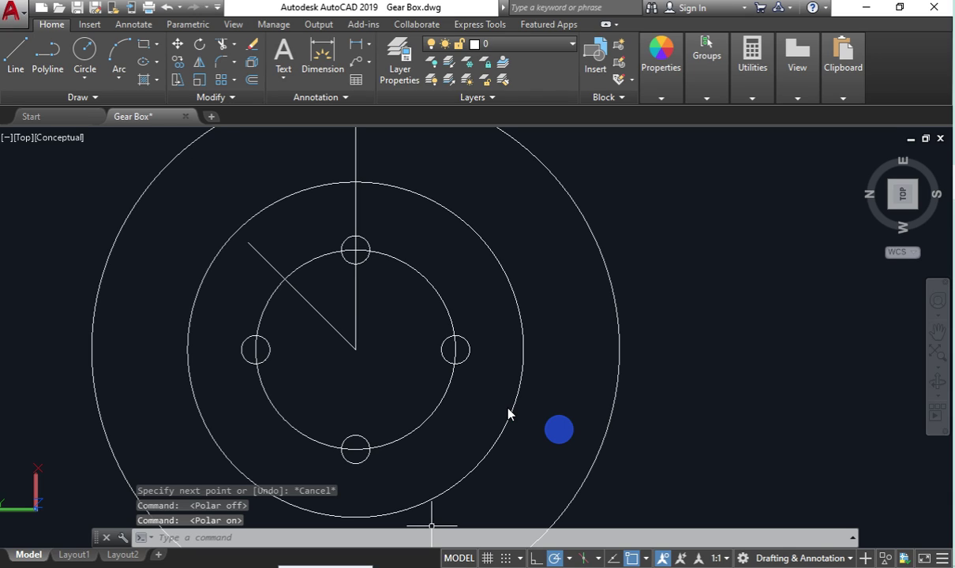
Step: Draw two single-segment radial polylines from the disc centre, one on each side of the 45° line
{"action": "type", "text": "pl"}
{"action": "key", "text": "Return"}
{"action": "left_click", "coordinate": [355, 349]}
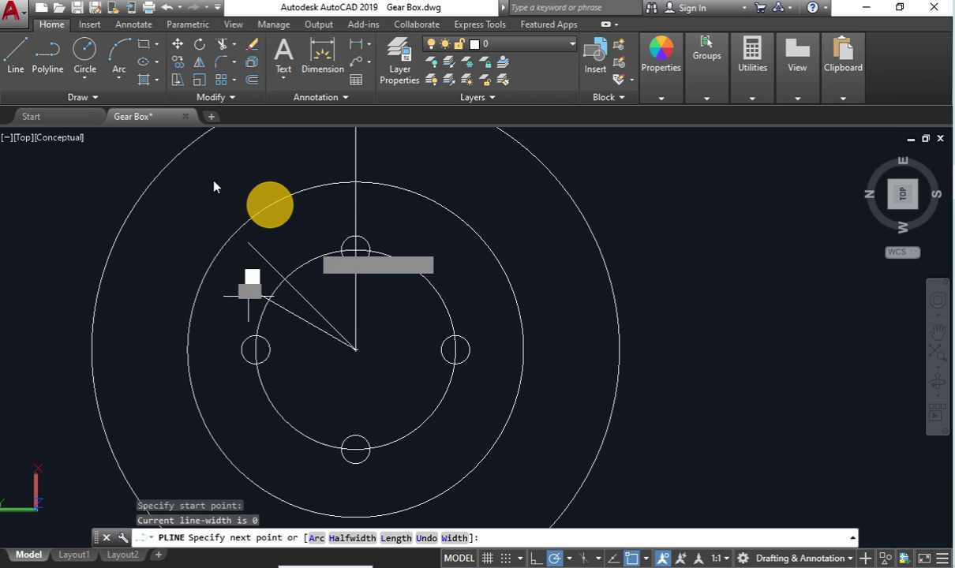
{"action": "left_click", "coordinate": [253, 292]}
{"action": "key", "text": "Escape"}
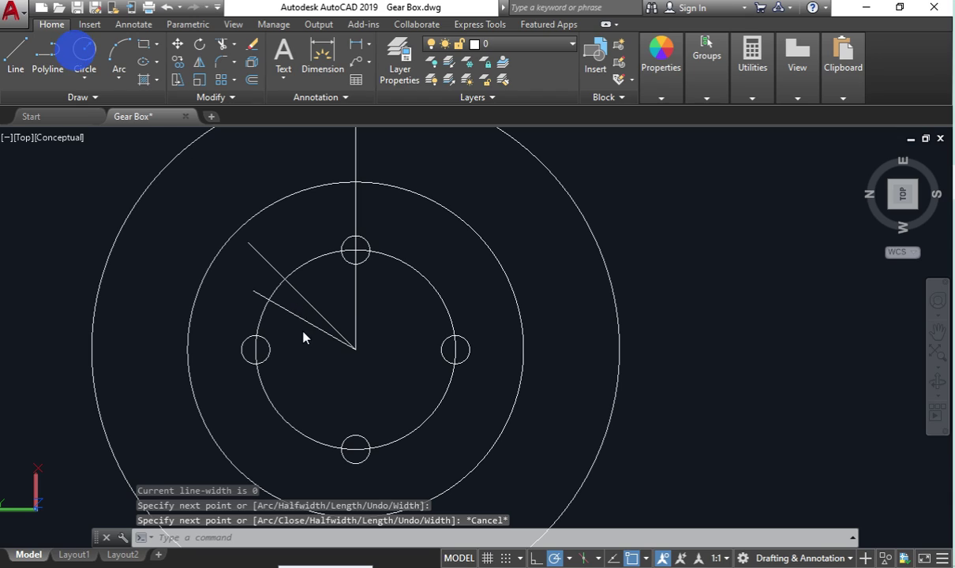
{"action": "key", "text": "Return"}
{"action": "left_click", "coordinate": [304, 268]}
{"action": "left_click", "coordinate": [304, 267]}
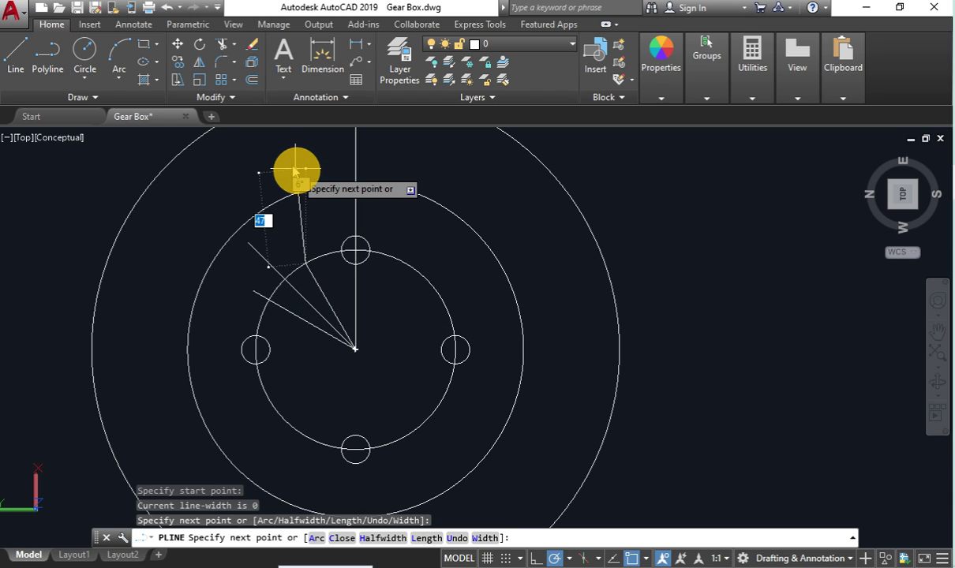
{"action": "key", "text": "Escape"}
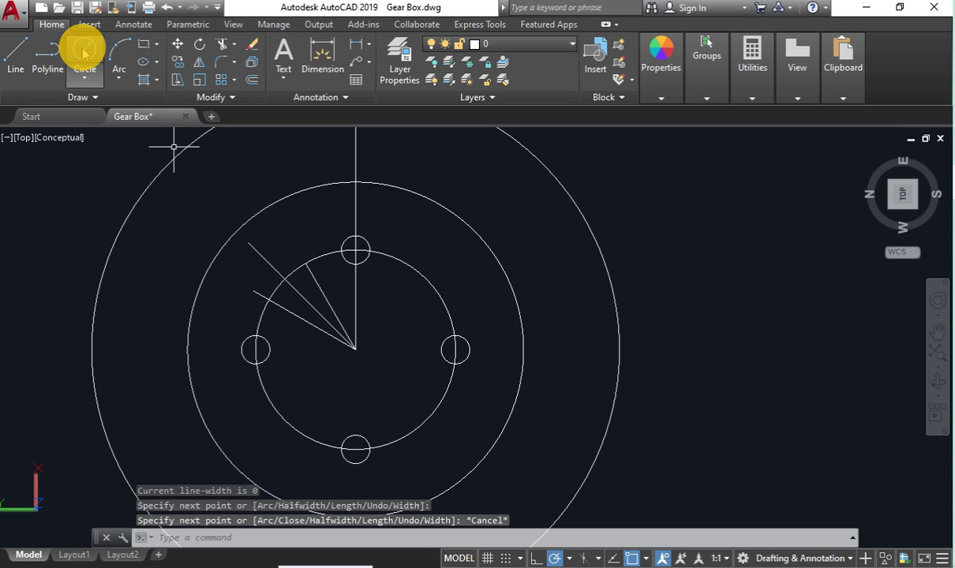
{"action": "left_click", "coordinate": [84, 53]}
Step: Draw a radius-5 circle where the first radial line crosses the ring
{"action": "scroll", "coordinate": [262, 289], "scroll_direction": "up", "scroll_amount": 2}
{"action": "left_click", "coordinate": [272, 307]}
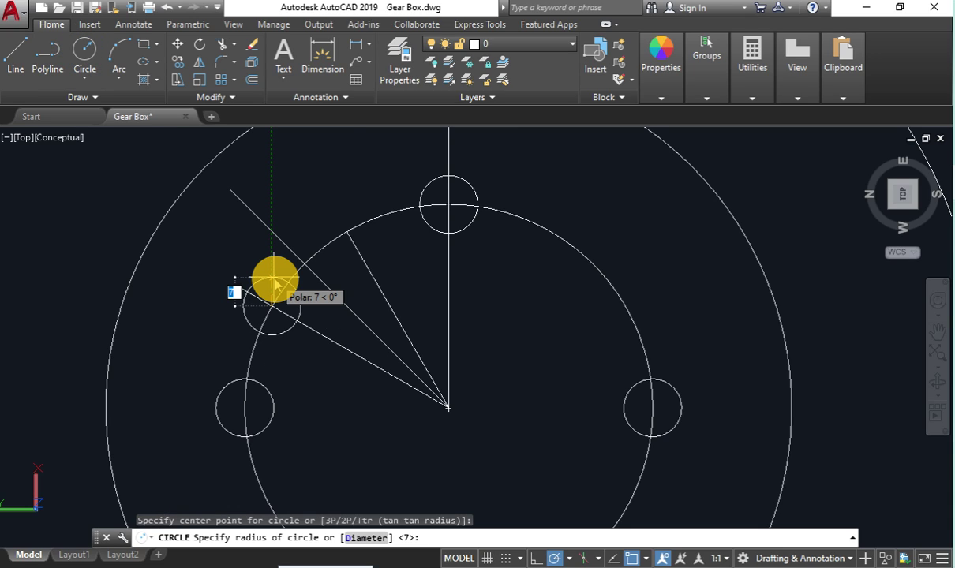
{"action": "type", "text": "5"}
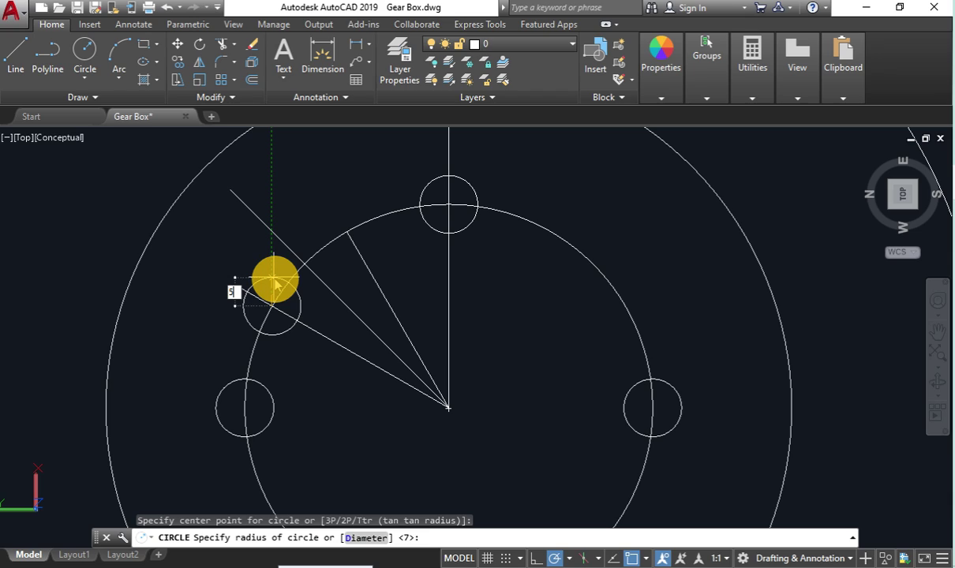
{"action": "key", "text": "Return"}
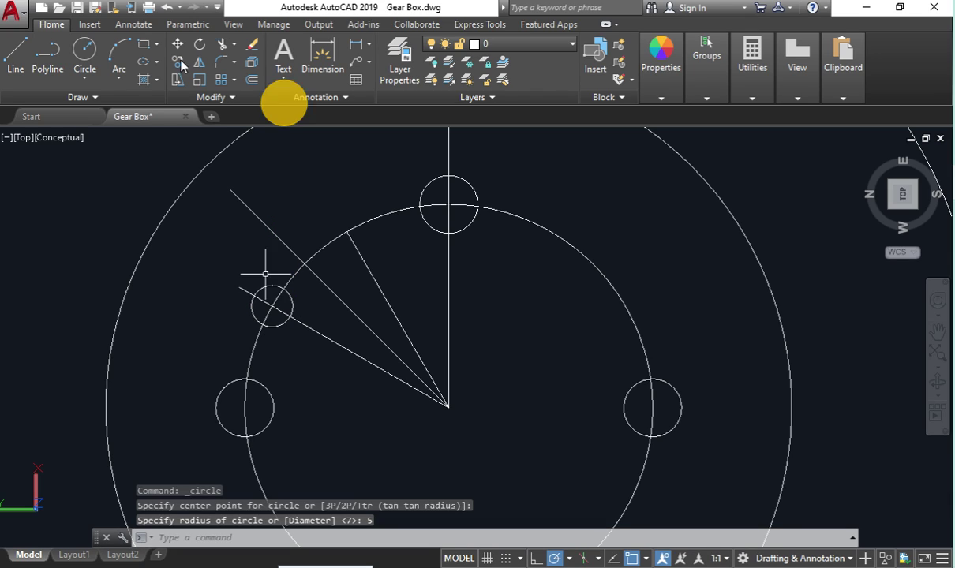
Step: Copy the radius-5 circle to where the other radial line crosses the ring
{"action": "left_click", "coordinate": [179, 65]}
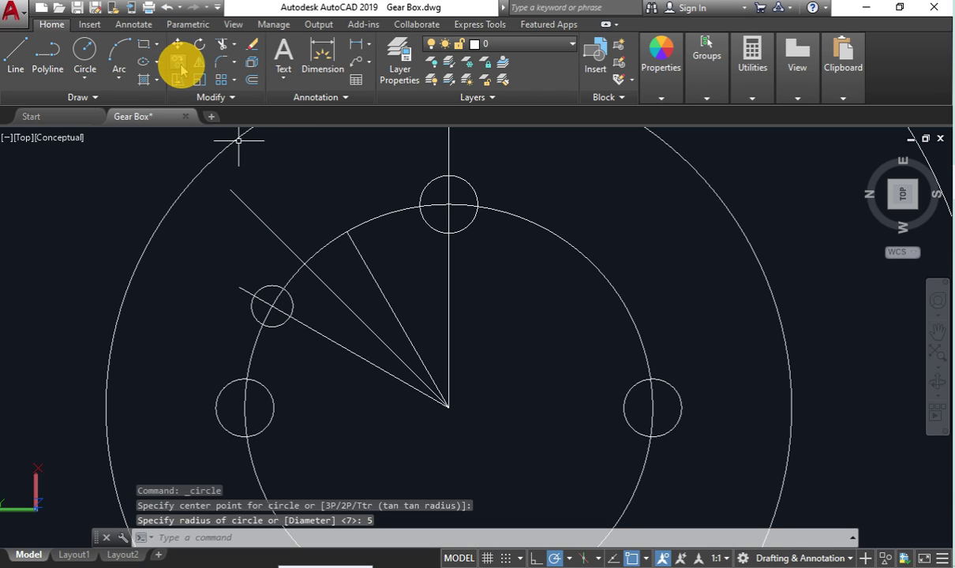
{"action": "left_click", "coordinate": [260, 292]}
{"action": "right_click", "coordinate": [257, 291]}
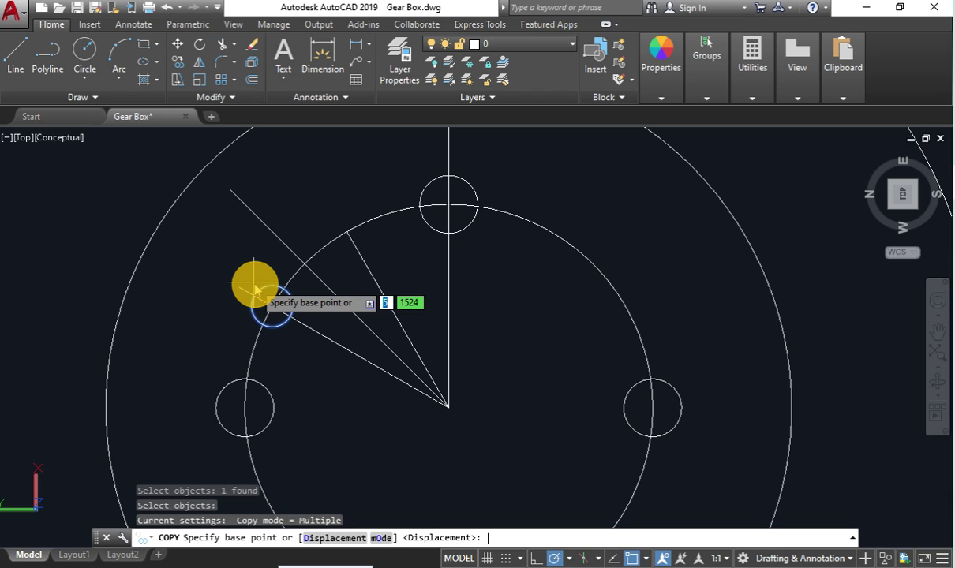
{"action": "left_click", "coordinate": [255, 289]}
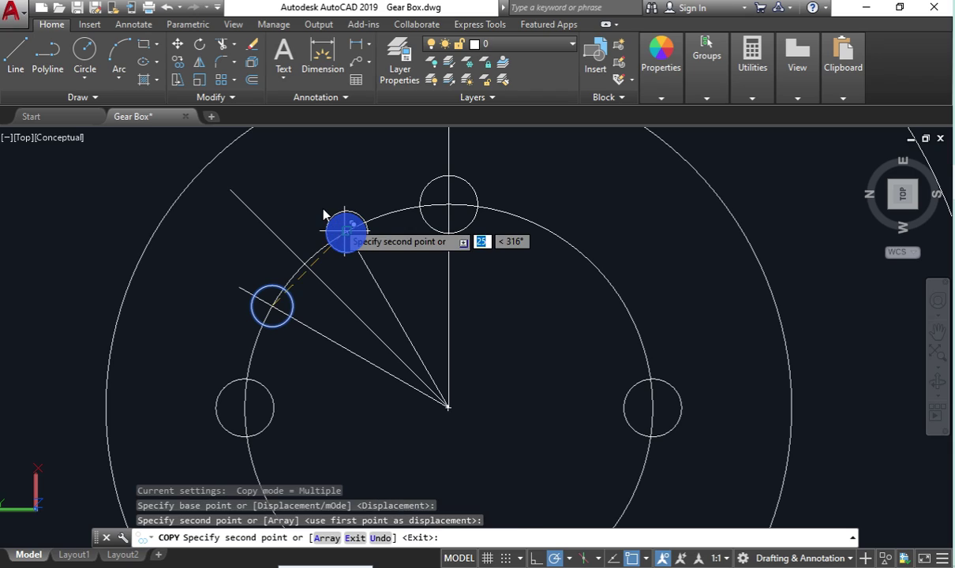
{"action": "left_click", "coordinate": [324, 211]}
{"action": "key", "text": "Return"}
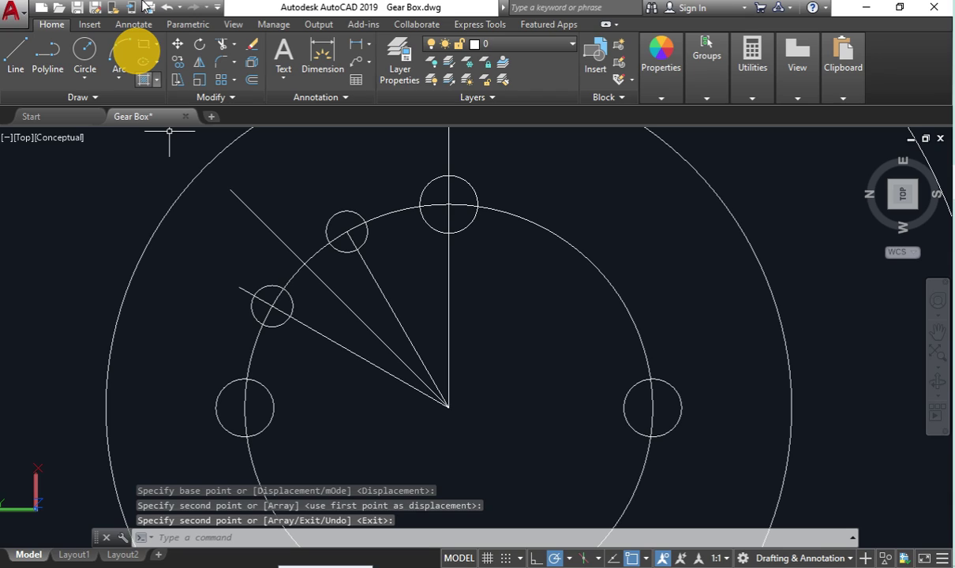
Step: Draw two concentric circles touching the small circles, one of radius 44, to bound the slot
{"action": "left_click", "coordinate": [357, 252]}
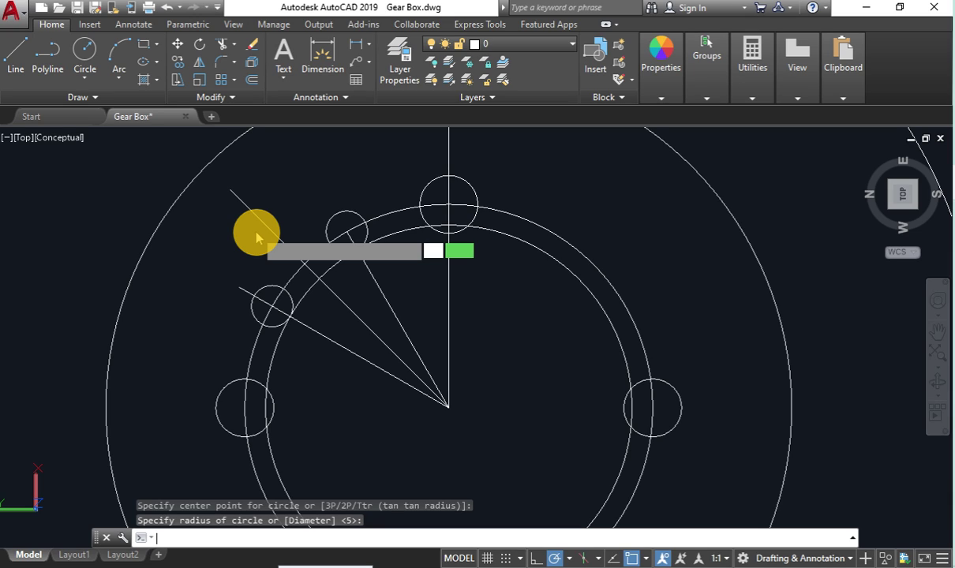
{"action": "key", "text": "Return"}
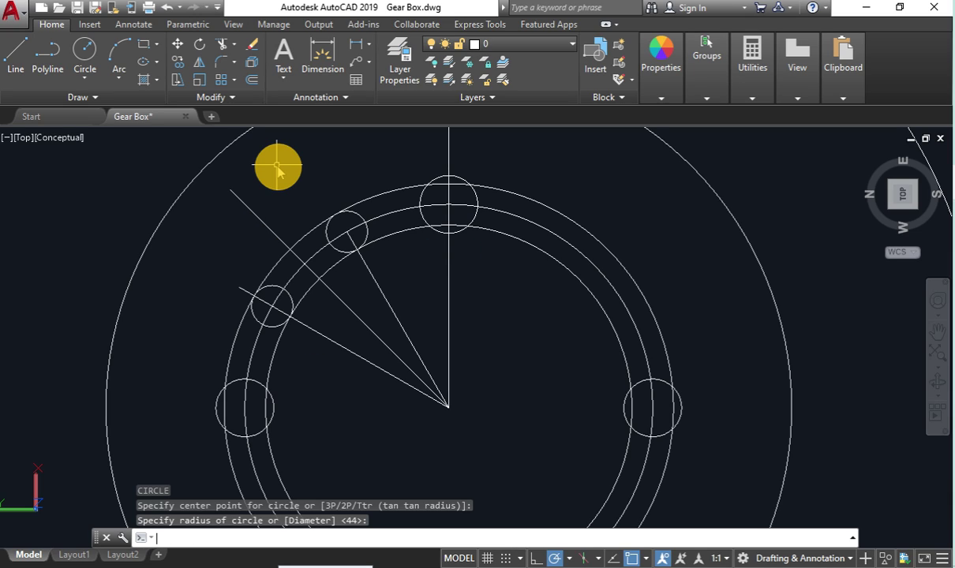
{"action": "key", "text": "Return"}
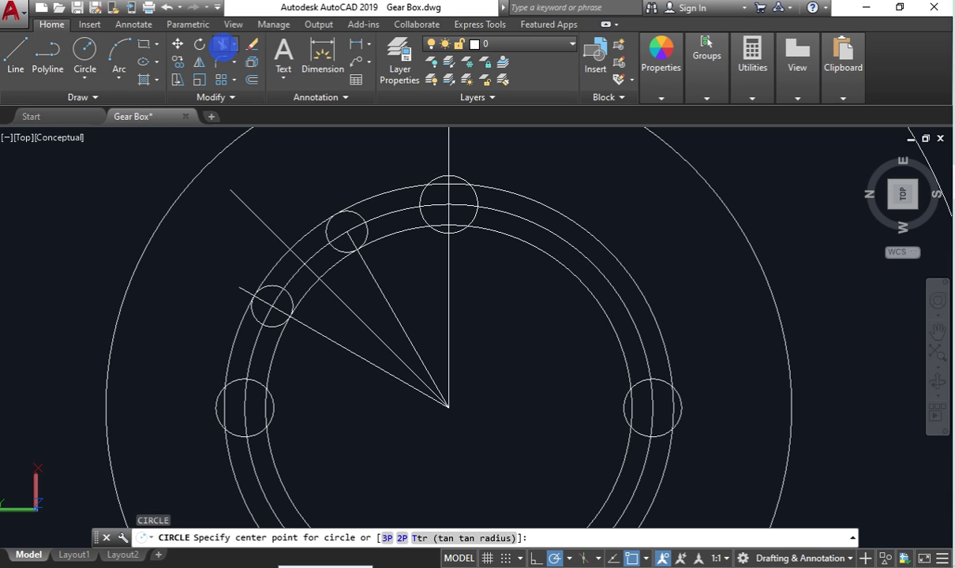
Step: Trim the ring arc and the pitch arc out of the slot area
{"action": "left_click", "coordinate": [224, 45]}
{"action": "scroll", "coordinate": [300, 305], "scroll_direction": "down", "scroll_amount": 2}
{"action": "left_click_drag", "start_coordinate": [150, 179], "coordinate": [647, 521]}
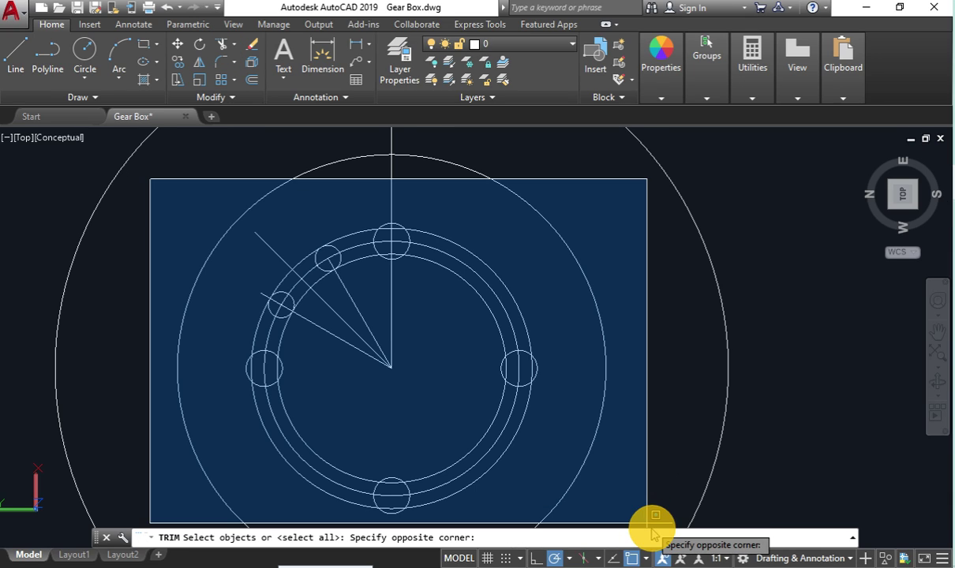
{"action": "scroll", "coordinate": [616, 494], "scroll_direction": "down", "scroll_amount": 2}
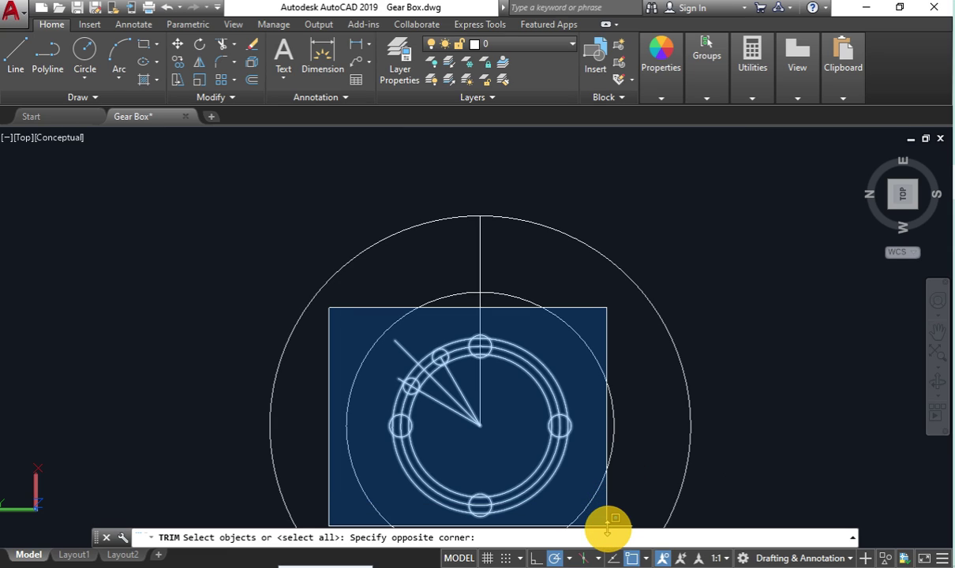
{"action": "left_click", "coordinate": [608, 521]}
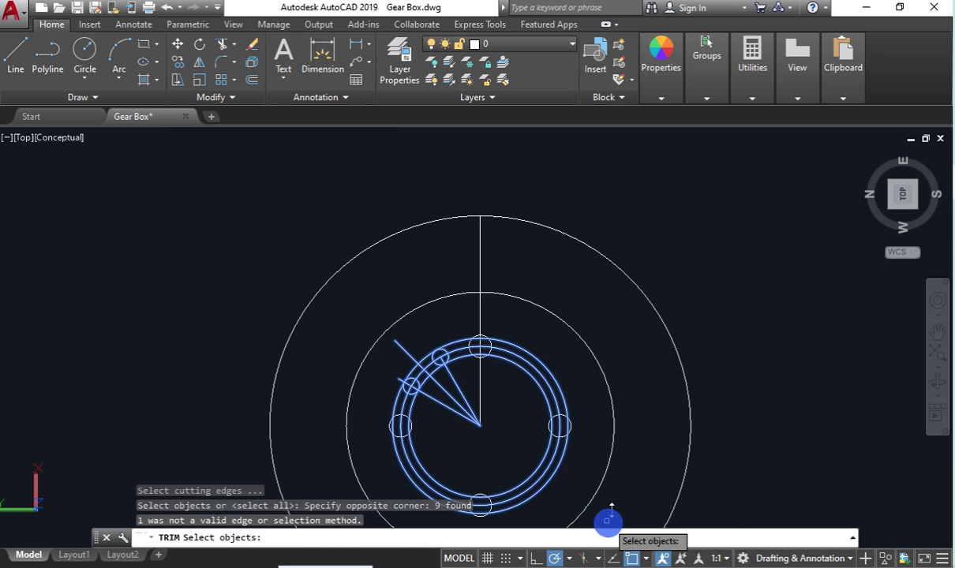
{"action": "key", "text": "Return"}
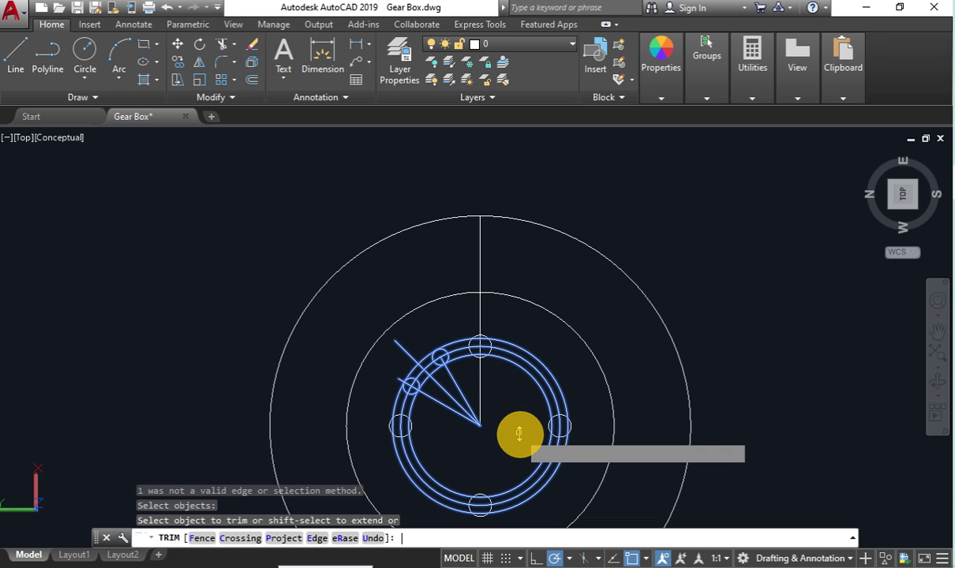
{"action": "scroll", "coordinate": [391, 385], "scroll_direction": "up", "scroll_amount": 5}
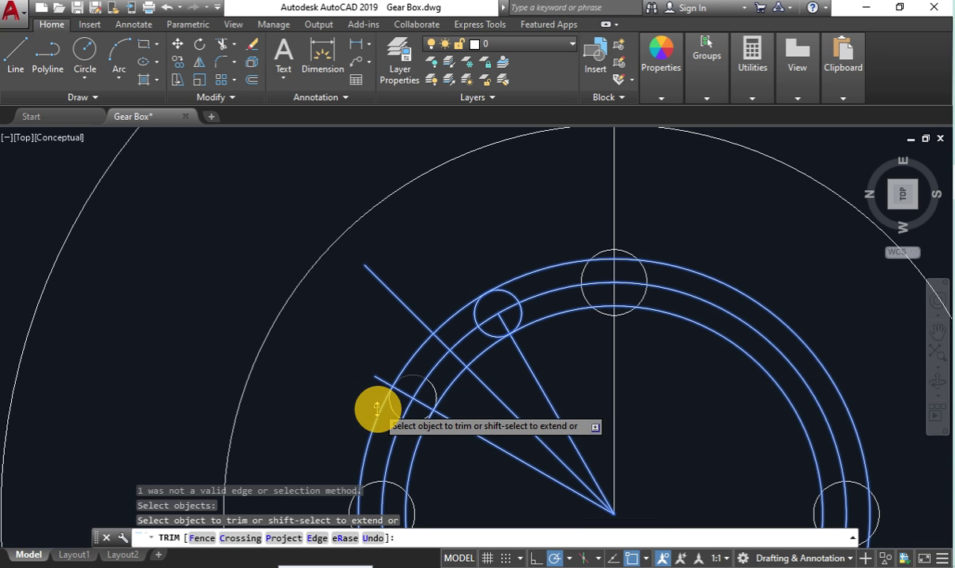
{"action": "left_click", "coordinate": [380, 414]}
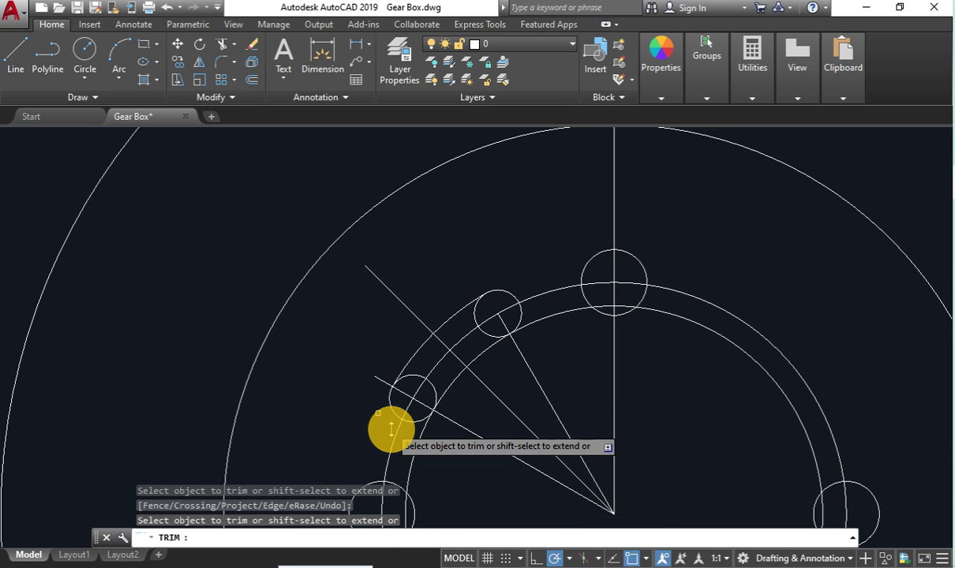
{"action": "left_click", "coordinate": [415, 455]}
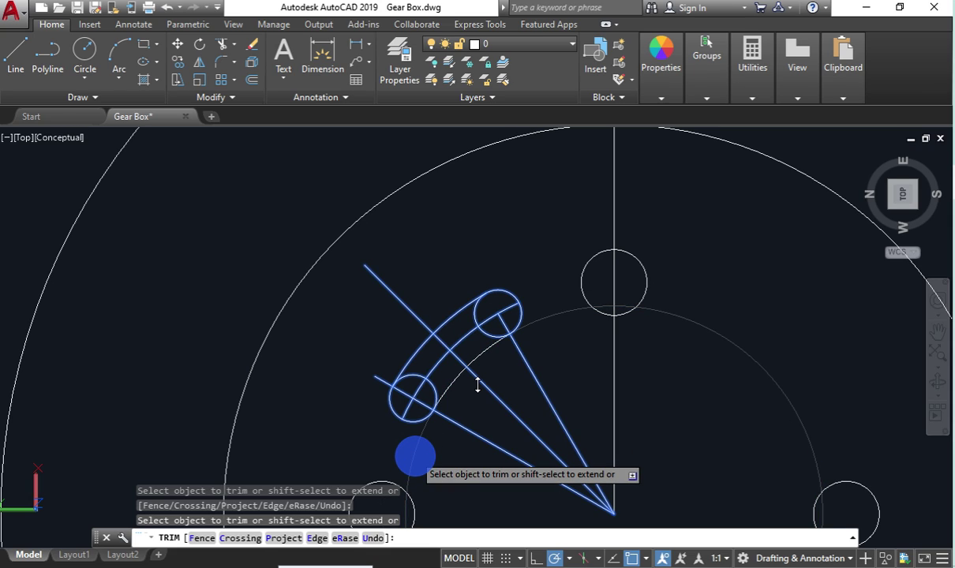
{"action": "left_click", "coordinate": [474, 353]}
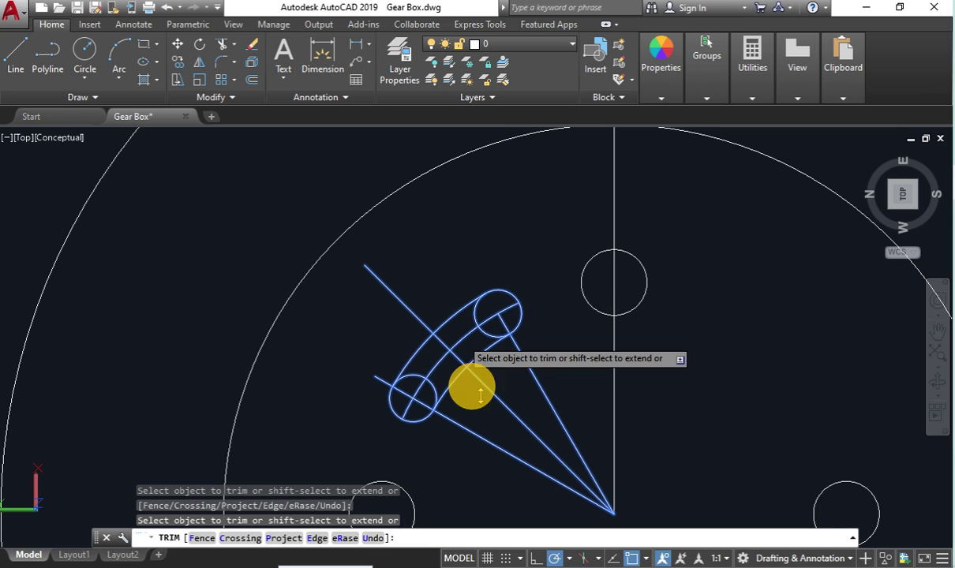
{"action": "key", "text": "Escape"}
Step: Erase the three construction lines and switch the view to 2D Wireframe
{"action": "left_click", "coordinate": [517, 416]}
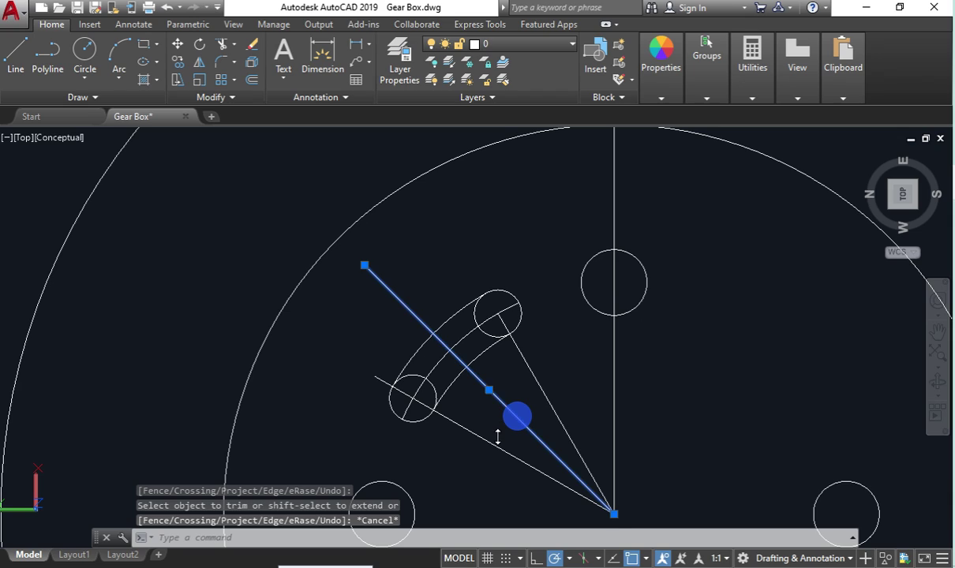
{"action": "left_click", "coordinate": [491, 446]}
{"action": "left_click_drag", "start_coordinate": [522, 392], "coordinate": [533, 371]}
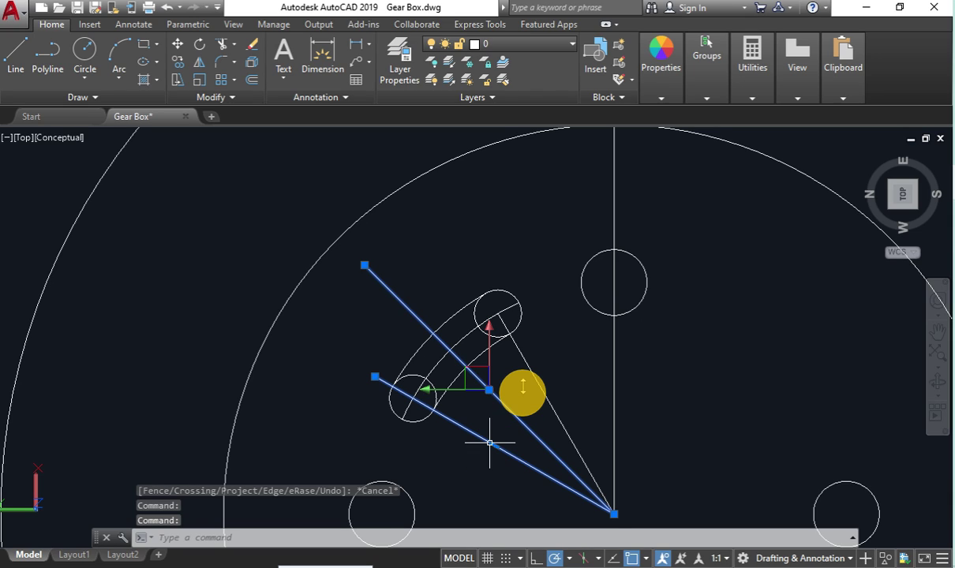
{"action": "left_click", "coordinate": [516, 376]}
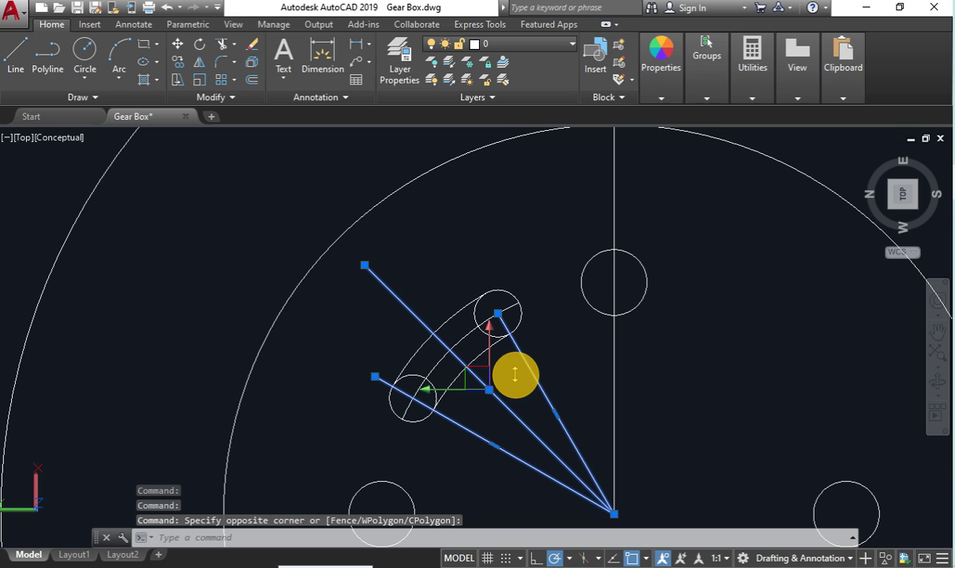
{"action": "key", "text": "Delete"}
{"action": "left_click", "coordinate": [63, 137]}
{"action": "left_click", "coordinate": [114, 174]}
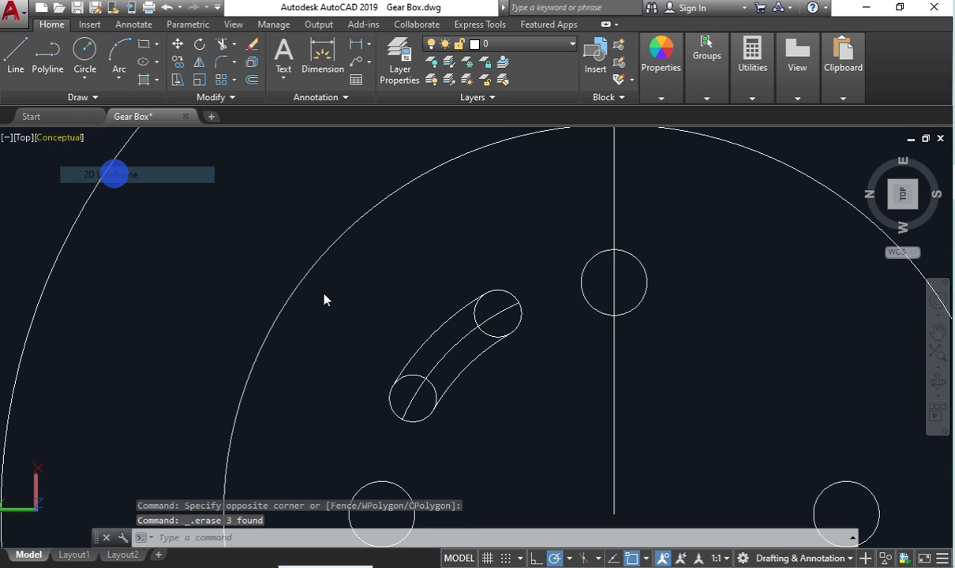
Step: Trim the slot's end circles and delete the leftover inner arc
{"action": "left_click_drag", "start_coordinate": [356, 288], "coordinate": [649, 422]}
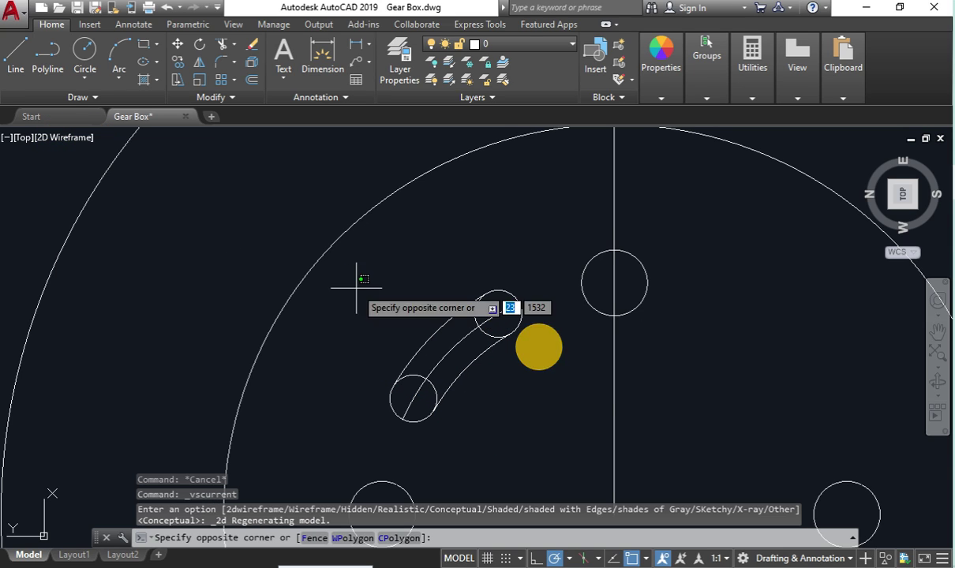
{"action": "left_click", "coordinate": [649, 420]}
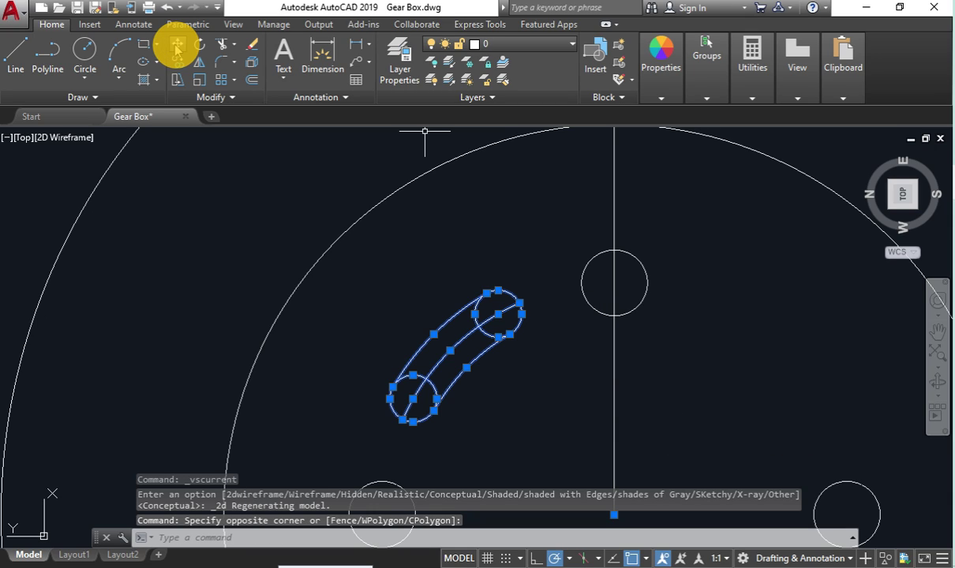
{"action": "left_click", "coordinate": [233, 49]}
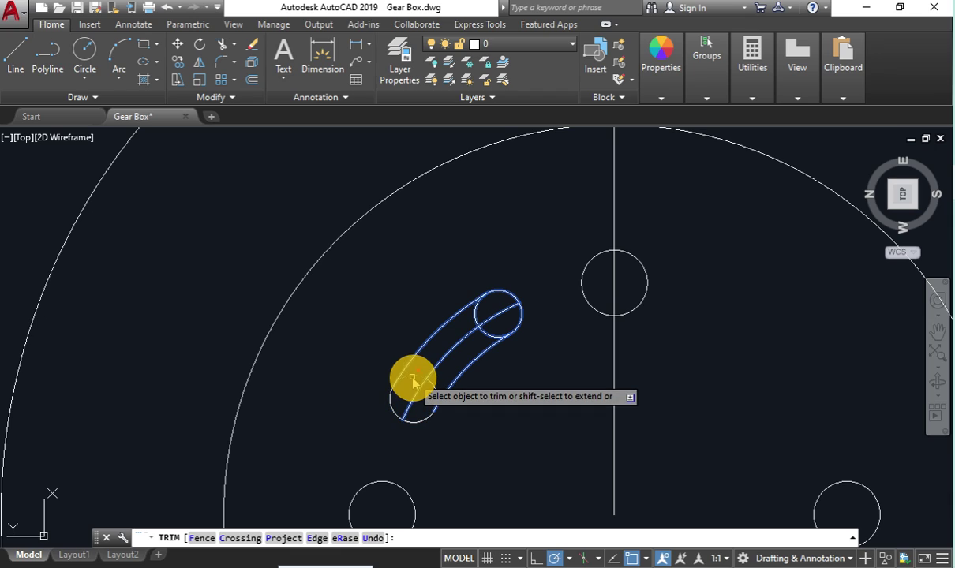
{"action": "left_click", "coordinate": [418, 377]}
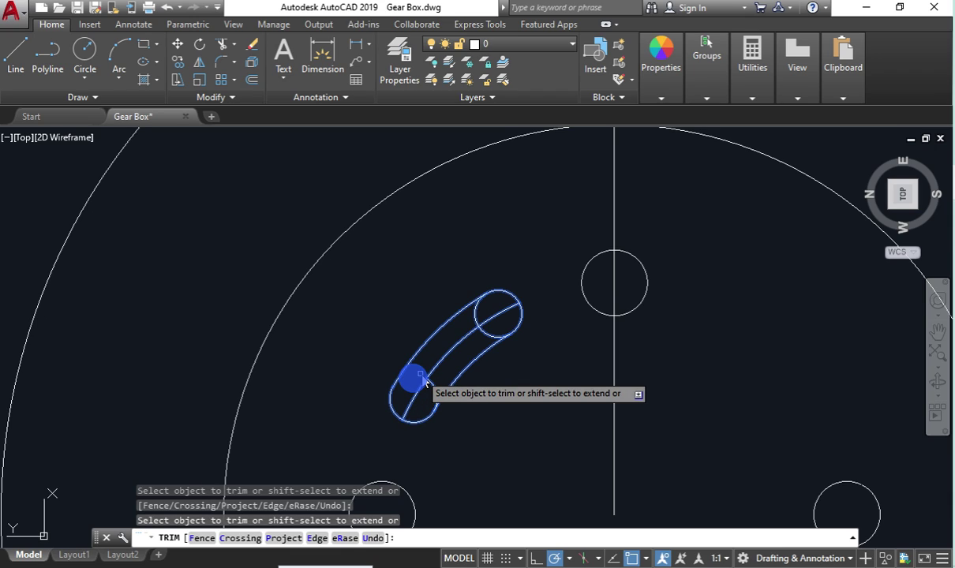
{"action": "right_click", "coordinate": [409, 281]}
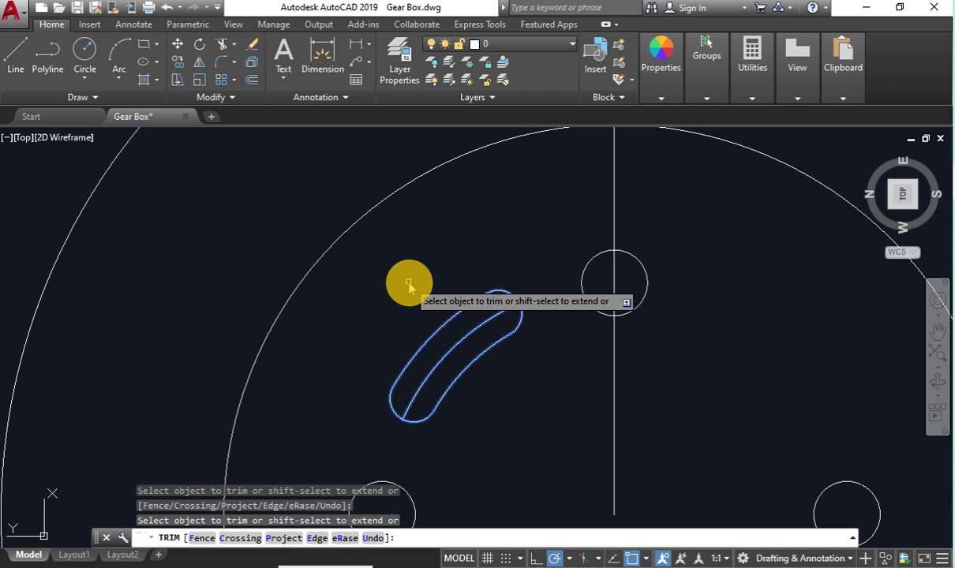
{"action": "left_click", "coordinate": [450, 352]}
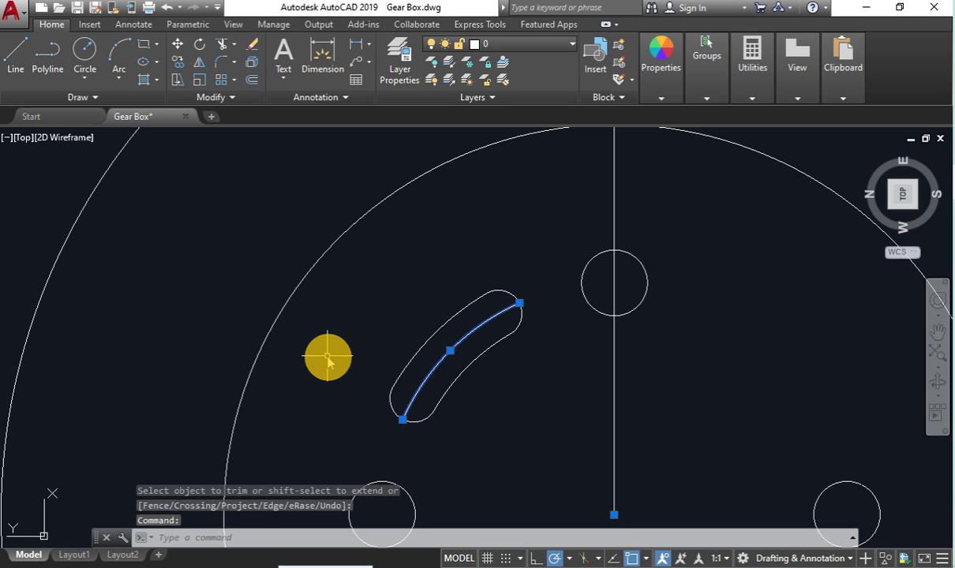
{"action": "key", "text": "Delete"}
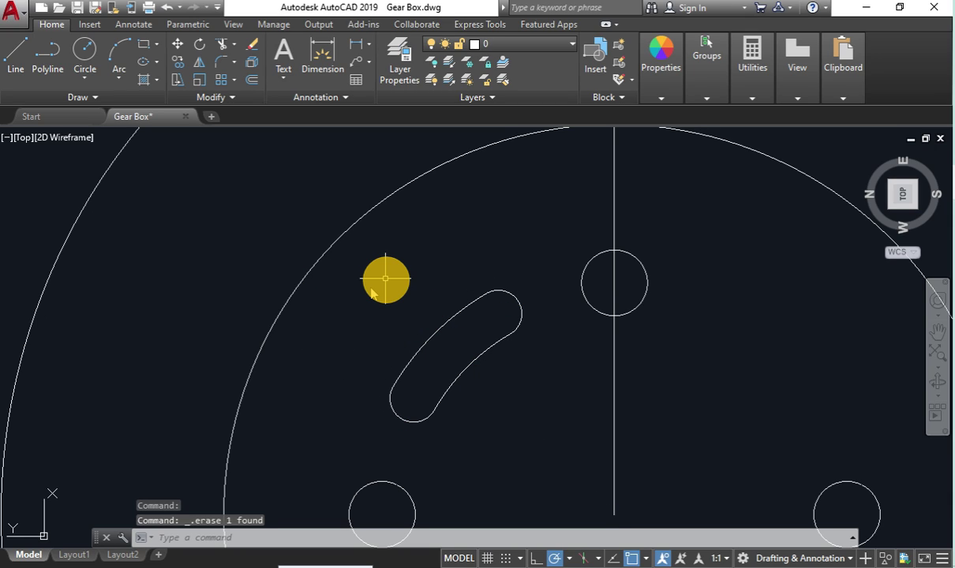
Step: Join the four slot pieces into a single closed polyline
{"action": "left_click", "coordinate": [386, 278]}
{"action": "left_click", "coordinate": [471, 352]}
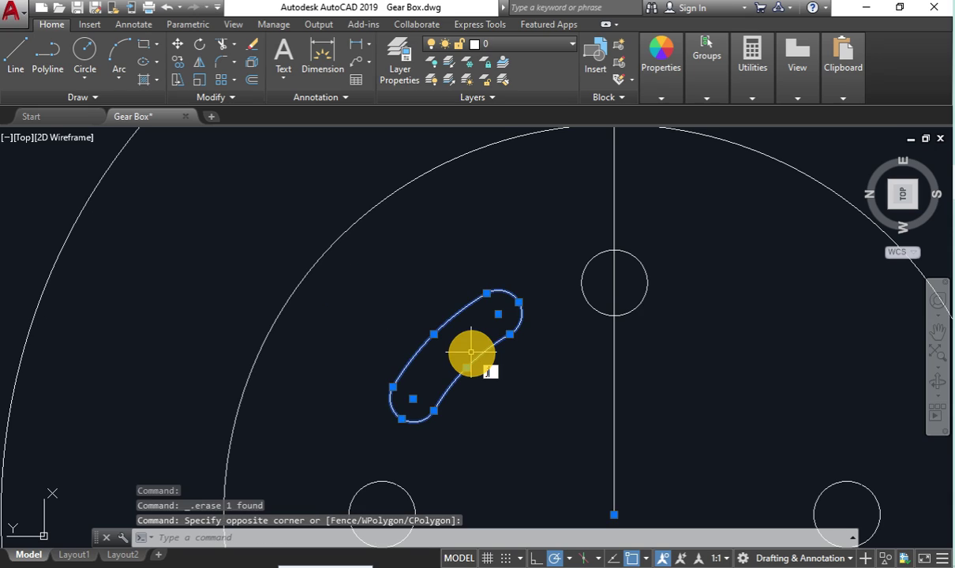
{"action": "type", "text": "OIN"}
{"action": "key", "text": "Return"}
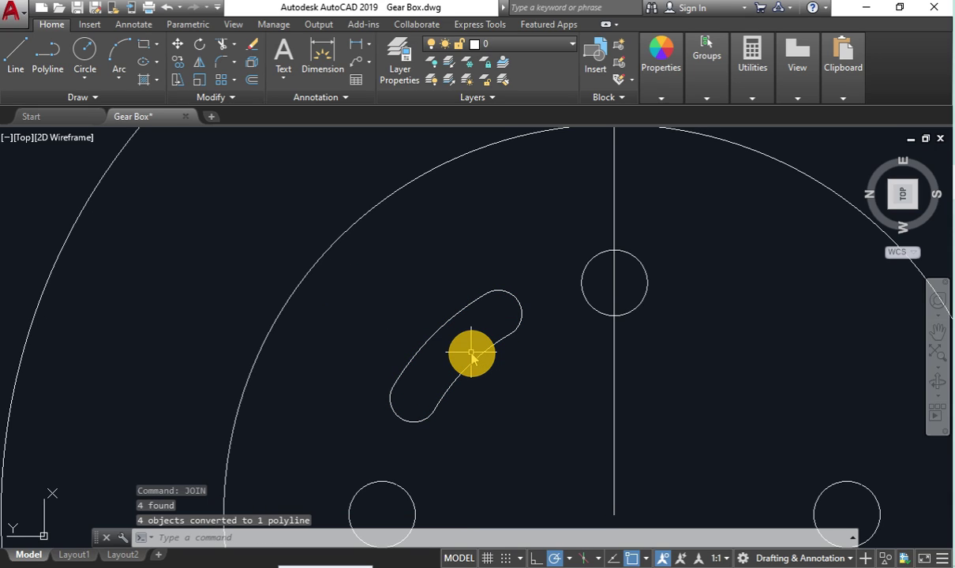
{"action": "left_click", "coordinate": [433, 341]}
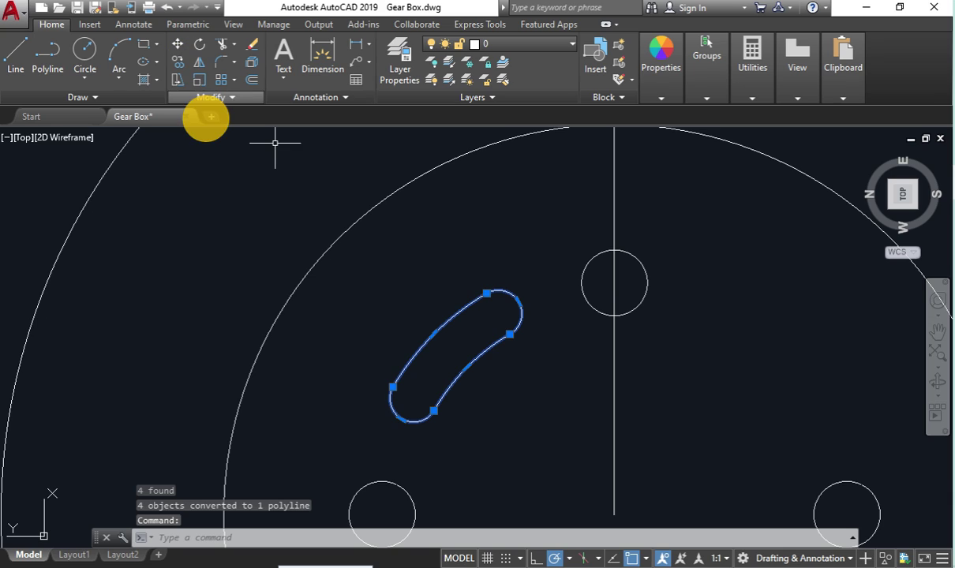
{"action": "key", "text": "Escape"}
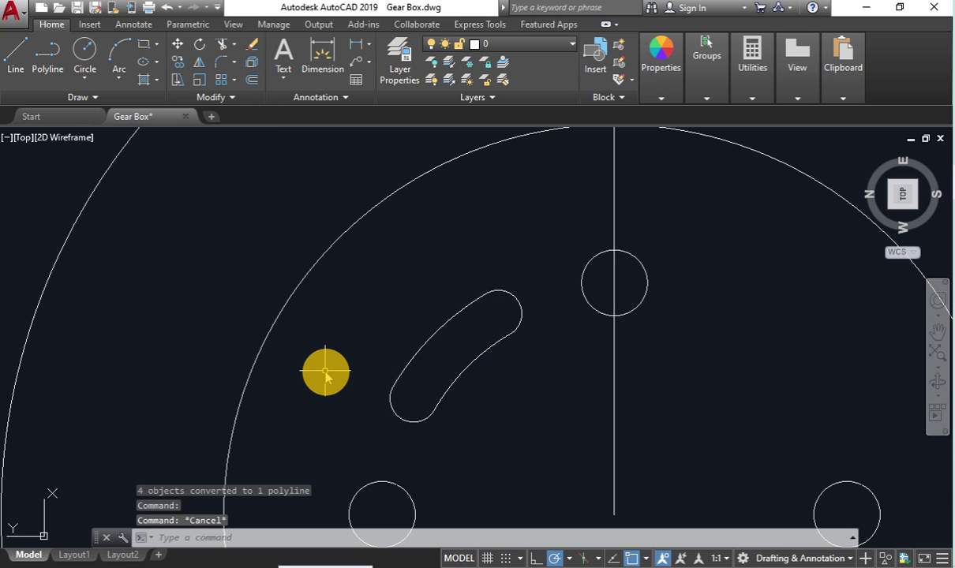
Step: Polar-array the curved slot into 4 copies around the disc centre
{"action": "type", "text": "ARR"}
{"action": "key", "text": "Down"}
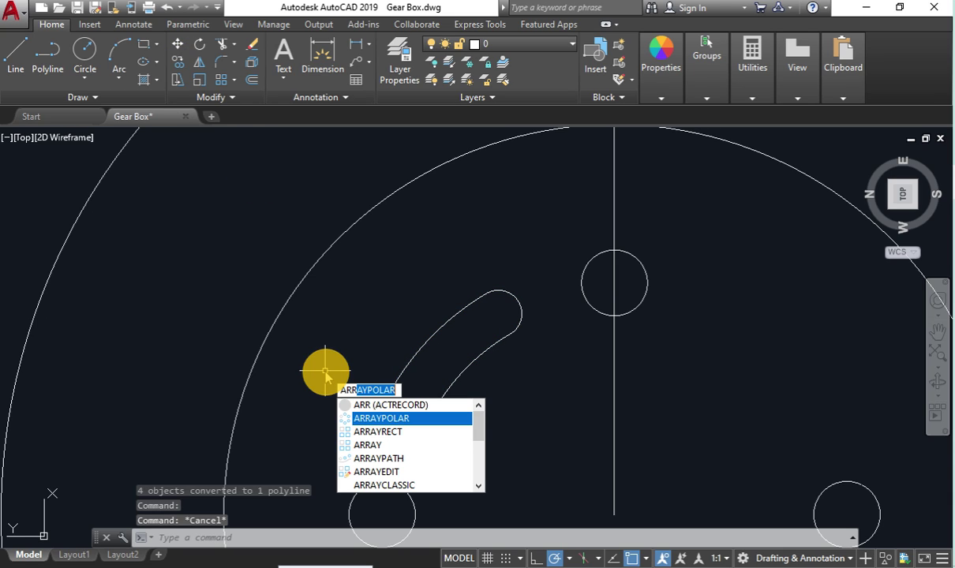
{"action": "key", "text": "Return"}
{"action": "scroll", "coordinate": [324, 373], "scroll_direction": "down", "scroll_amount": 2}
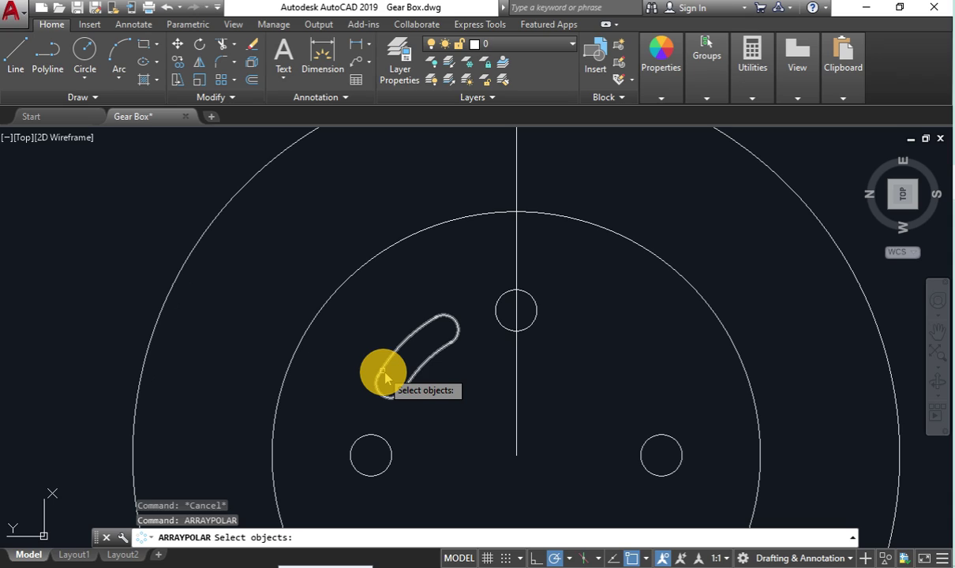
{"action": "left_click", "coordinate": [386, 377]}
{"action": "key", "text": "Return"}
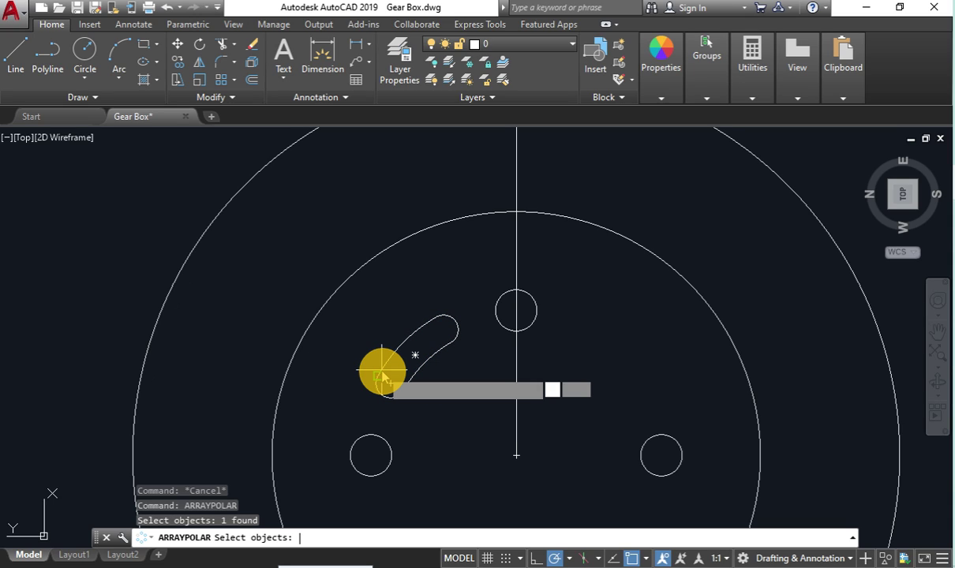
{"action": "key", "text": "Return"}
{"action": "left_click", "coordinate": [516, 455]}
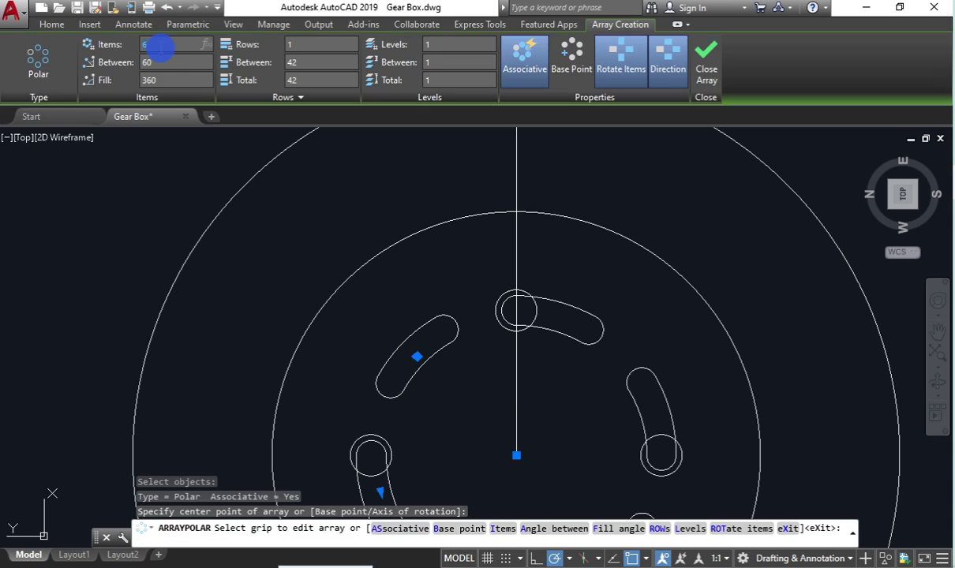
{"action": "left_click", "coordinate": [160, 46]}
{"action": "type", "text": "4"}
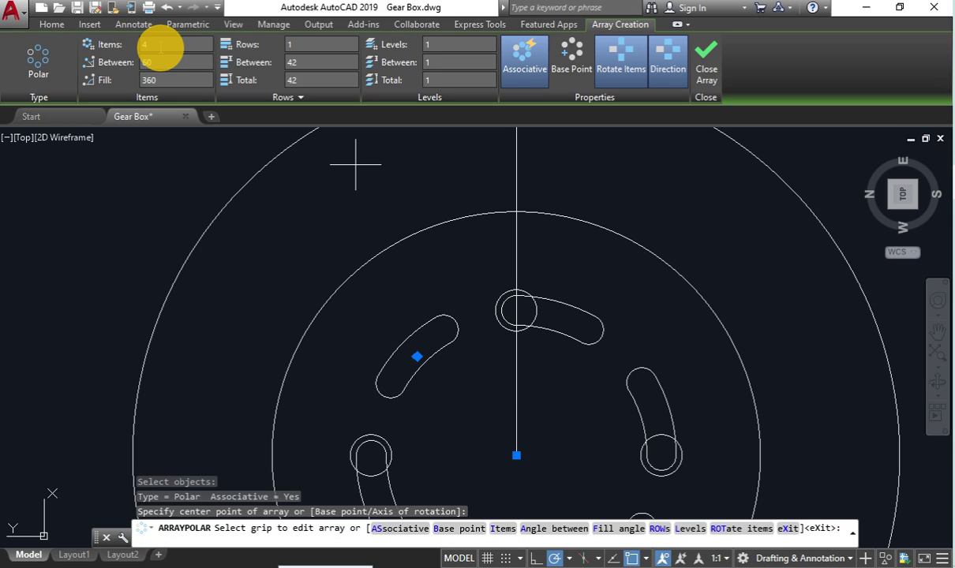
{"action": "key", "text": "Return"}
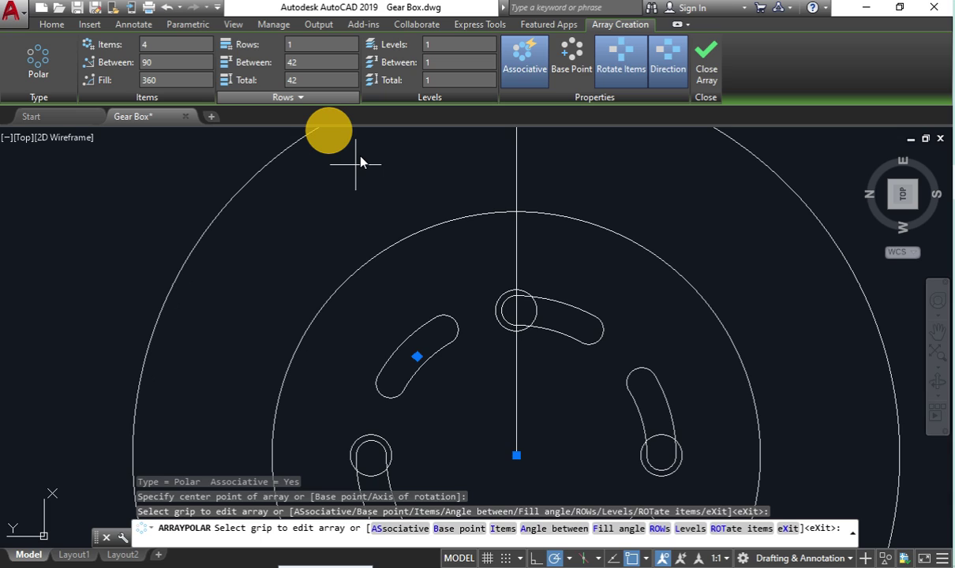
{"action": "scroll", "coordinate": [525, 193], "scroll_direction": "down", "scroll_amount": 2}
{"action": "key", "text": "Return"}
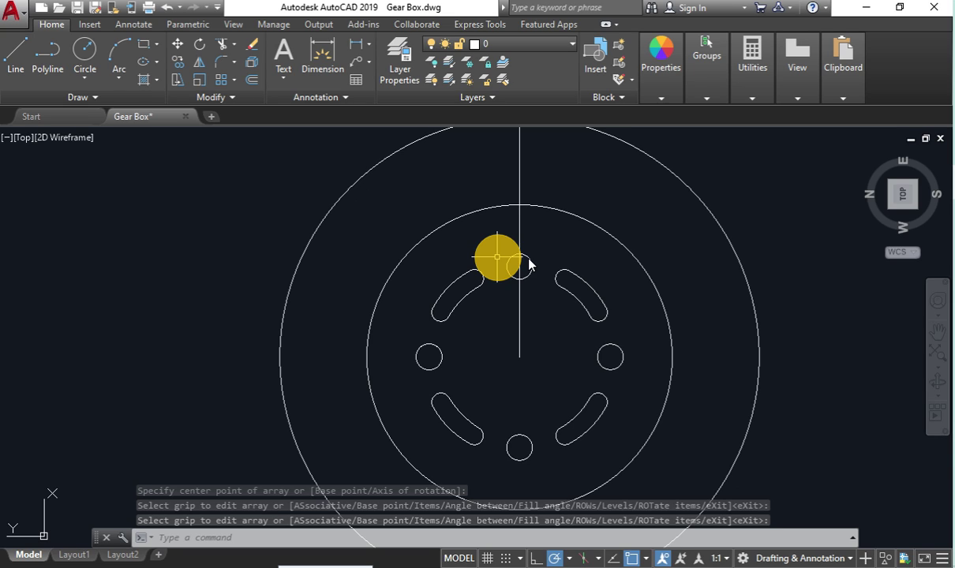
Step: Explode the slot and bolt-hole arrays and delete the vertical centre line
{"action": "left_click", "coordinate": [497, 257]}
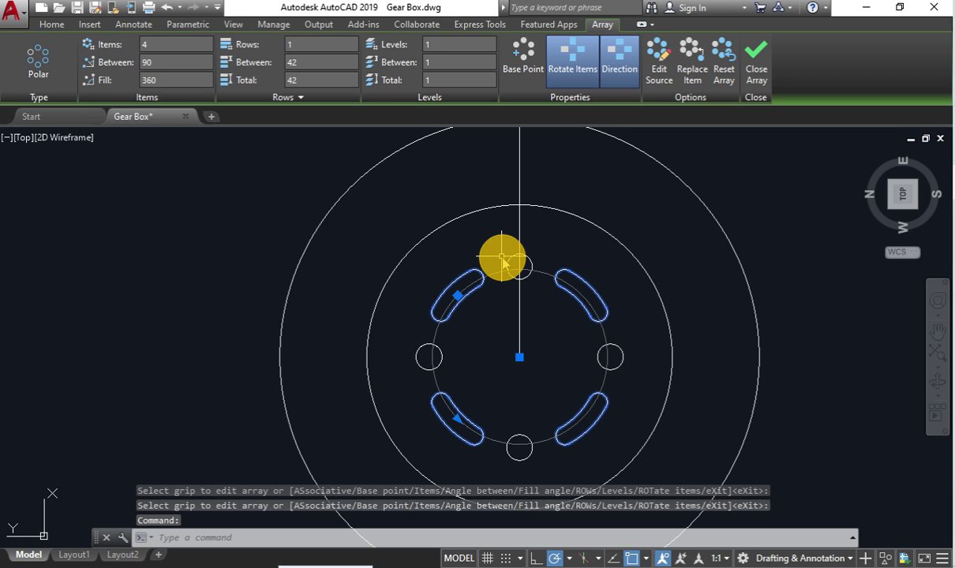
{"action": "left_click", "coordinate": [504, 259]}
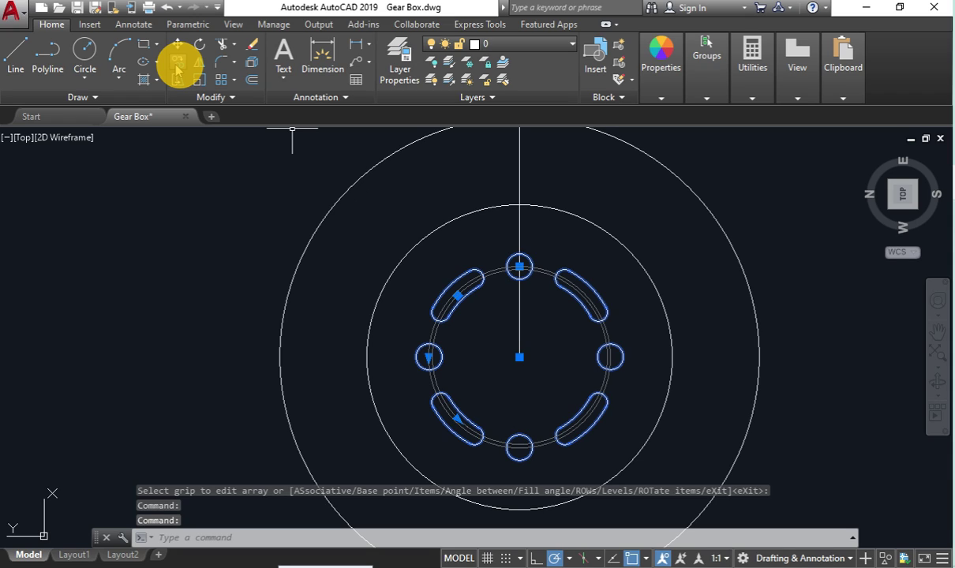
{"action": "left_click", "coordinate": [177, 71]}
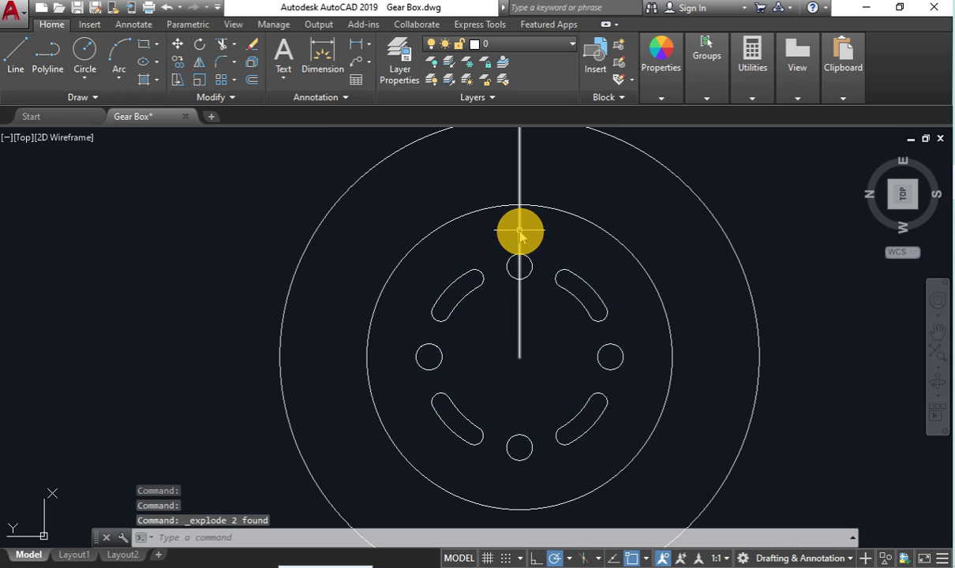
{"action": "left_click", "coordinate": [519, 231]}
{"action": "key", "text": "Delete"}
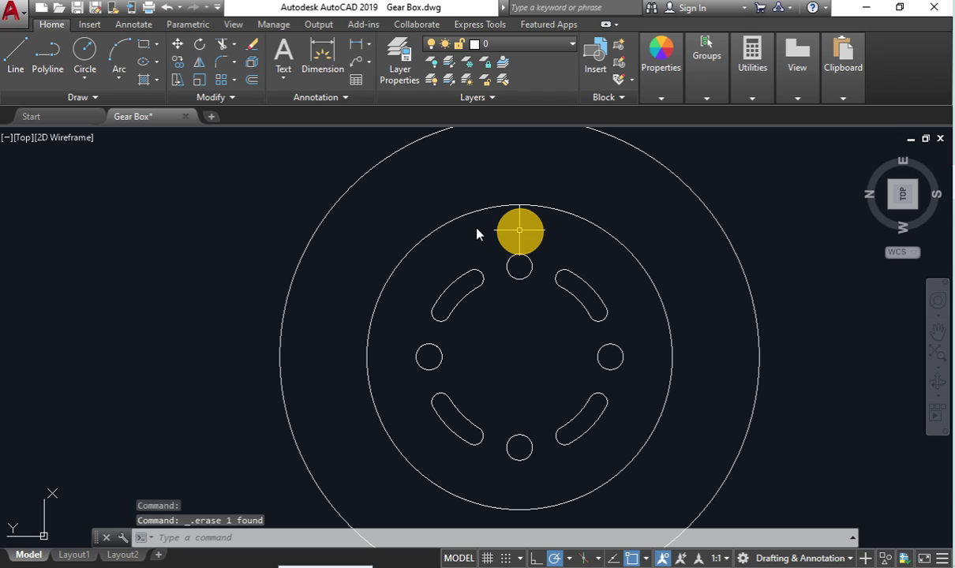
Step: Work at the top of the outer rim and start the Copy command for a rim hole
{"action": "left_click", "coordinate": [171, 258]}
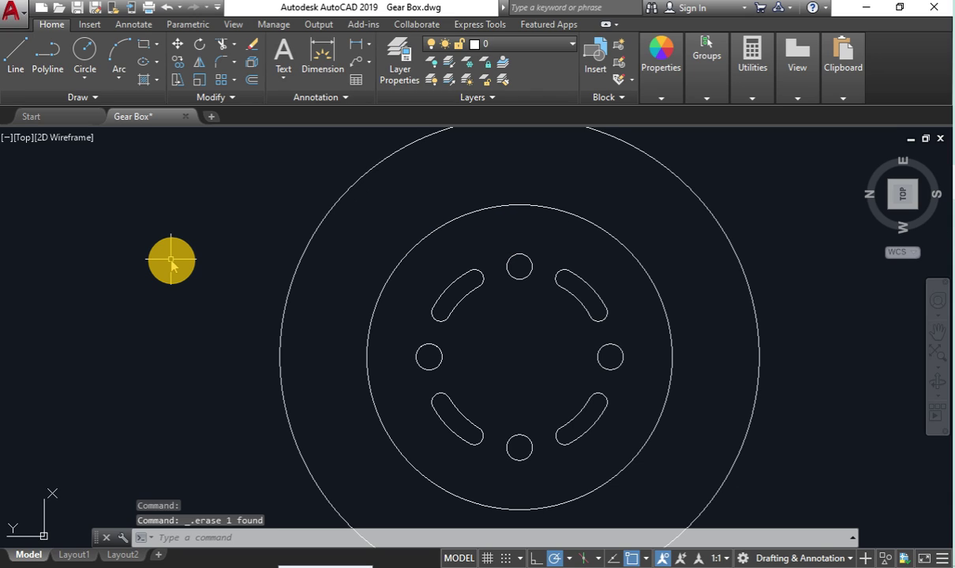
{"action": "left_click", "coordinate": [219, 210]}
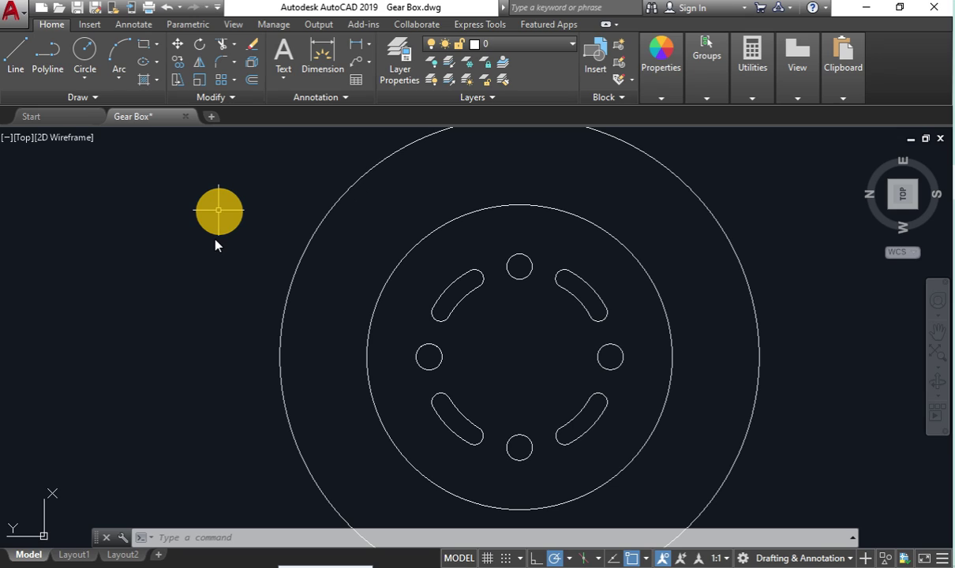
{"action": "left_click", "coordinate": [179, 63]}
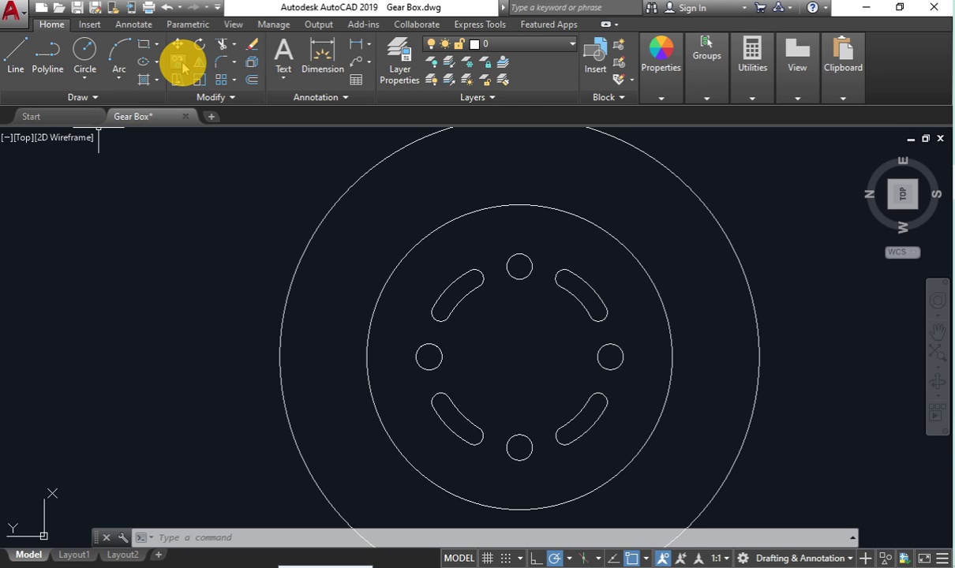
{"action": "left_click", "coordinate": [181, 63]}
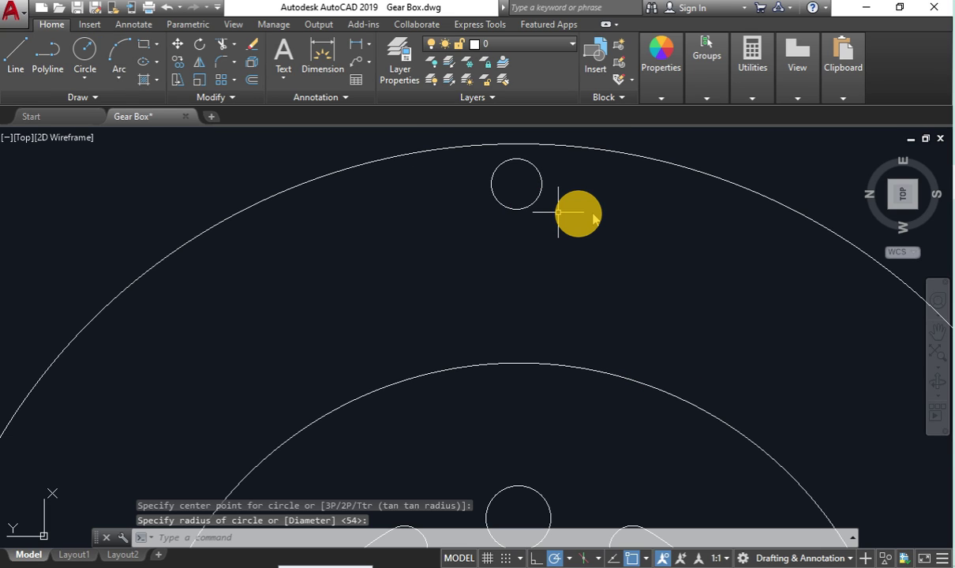
Step: Move the small top rim circle slightly downward, further inside the disc
{"action": "left_click", "coordinate": [542, 194]}
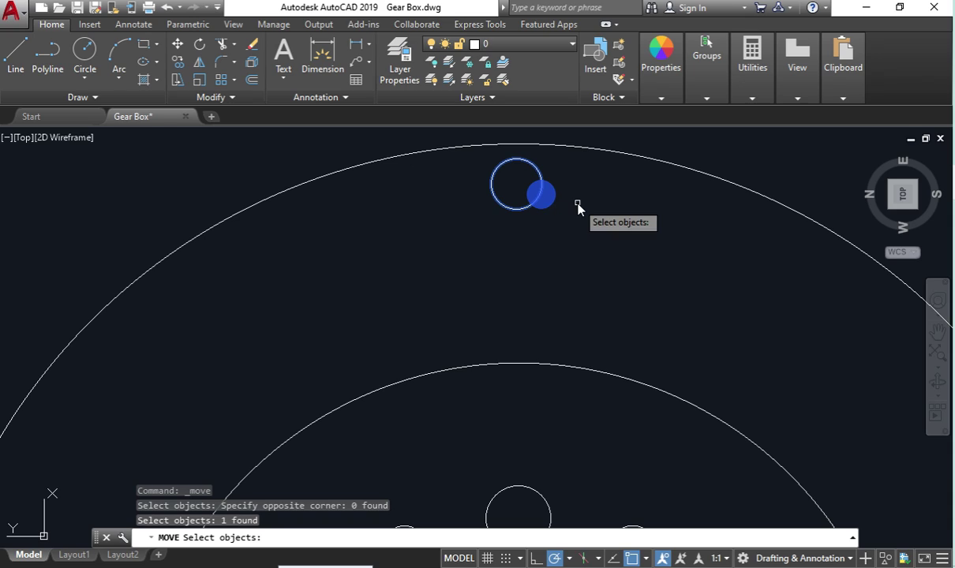
{"action": "key", "text": "Return"}
{"action": "left_click", "coordinate": [597, 195]}
{"action": "left_click", "coordinate": [597, 213]}
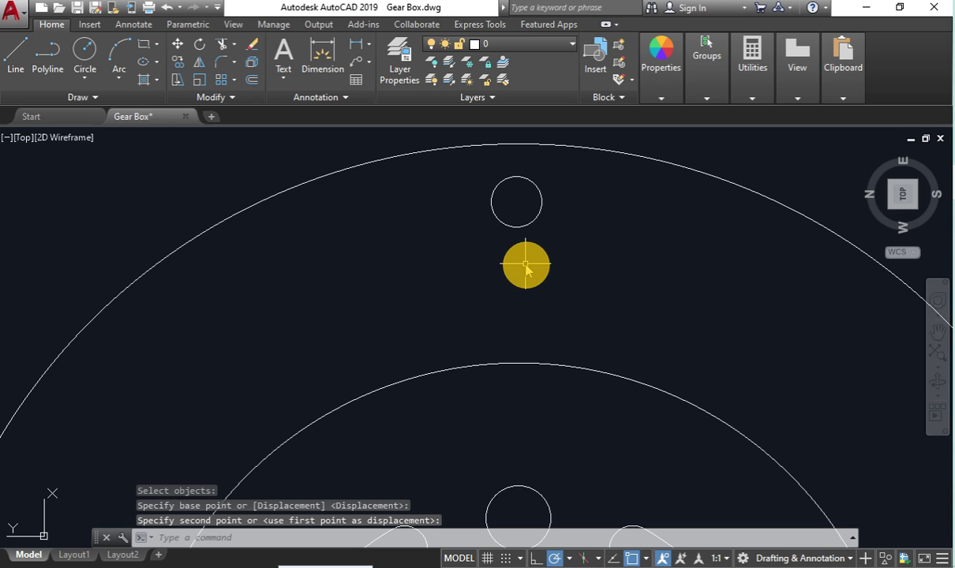
{"action": "key", "text": "Return"}
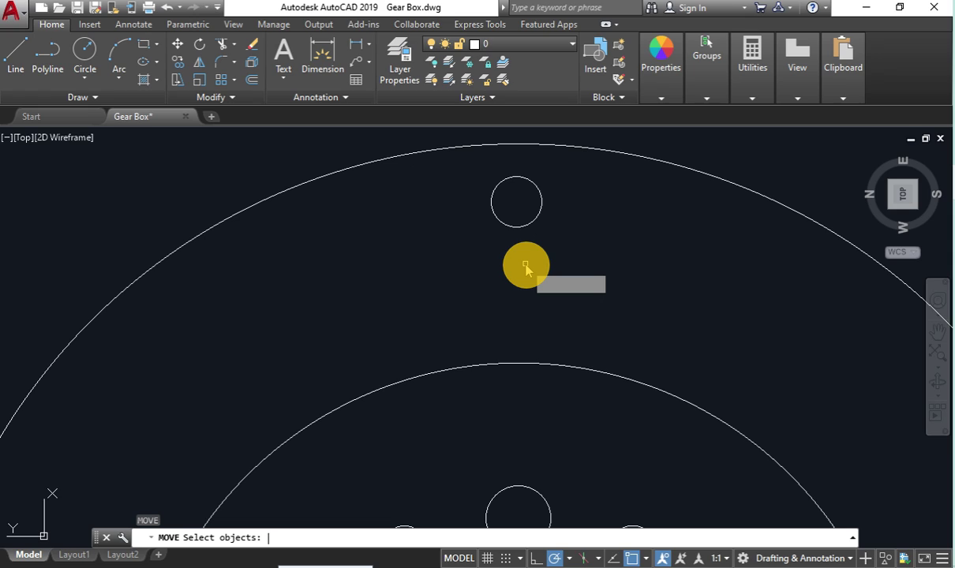
{"action": "key", "text": "Escape"}
Step: Cancel a stray new circle and select the small rim circle for copying
{"action": "type", "text": "c"}
{"action": "key", "text": "Return"}
{"action": "left_click", "coordinate": [592, 258]}
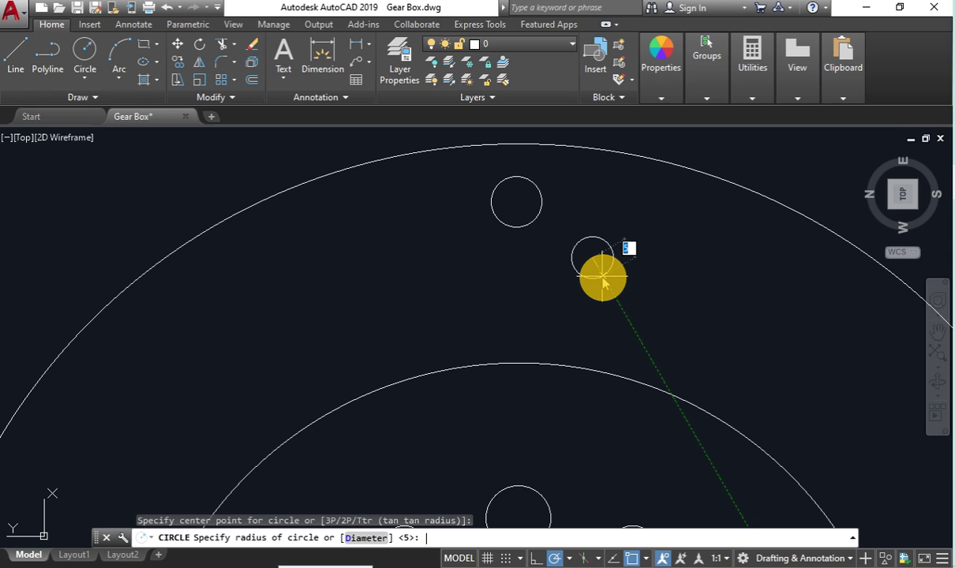
{"action": "key", "text": "Escape"}
{"action": "left_click", "coordinate": [514, 221]}
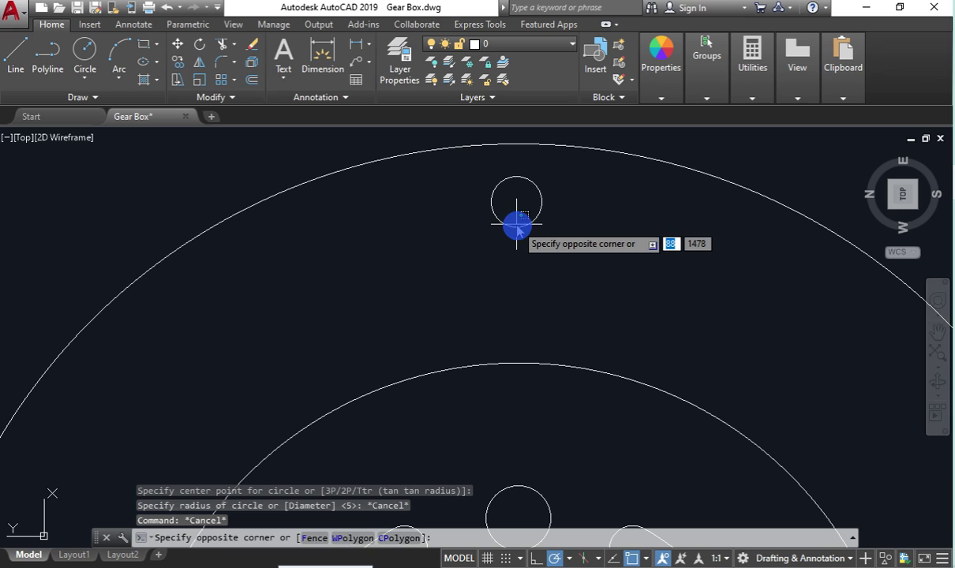
{"action": "left_click", "coordinate": [463, 167]}
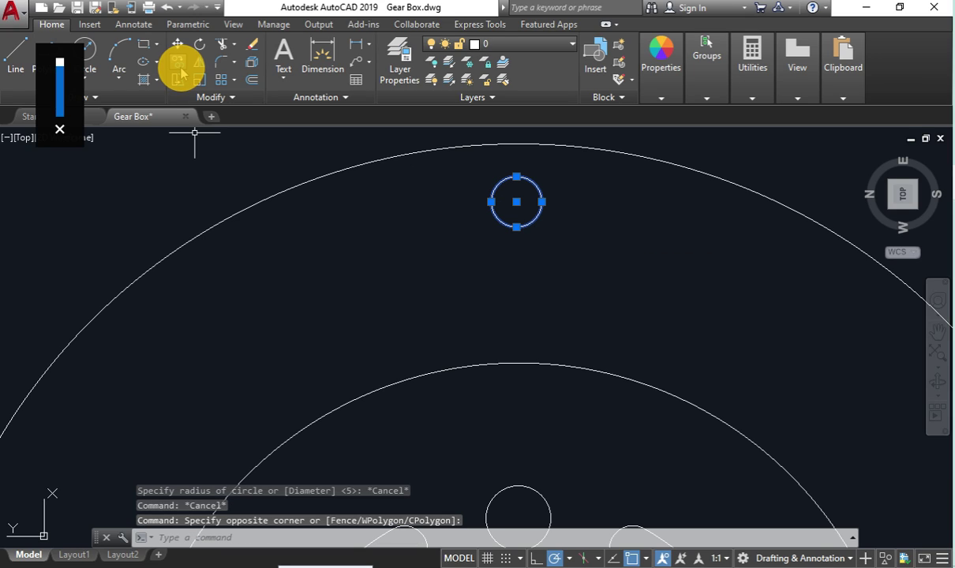
{"action": "left_click", "coordinate": [180, 68]}
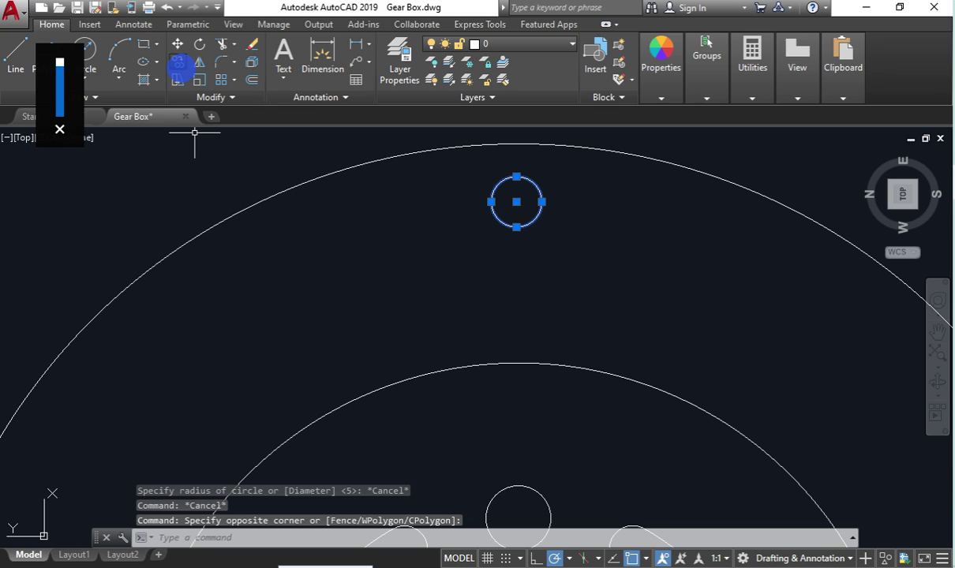
Step: Copy the rim circle from its centre to two positions stepping down-right diagonally
{"action": "left_click", "coordinate": [179, 64]}
{"action": "left_click", "coordinate": [516, 202]}
{"action": "left_click", "coordinate": [592, 261]}
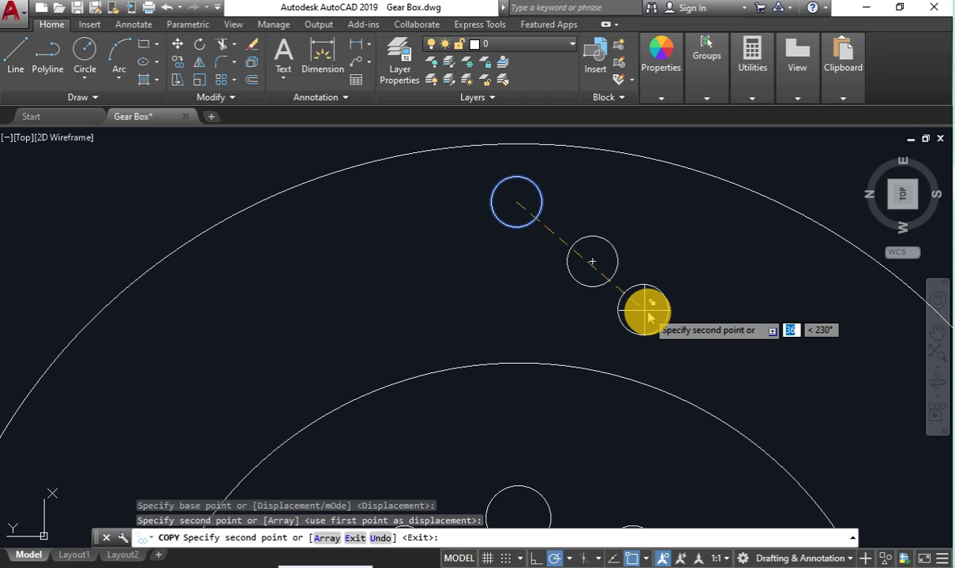
{"action": "left_click", "coordinate": [698, 346]}
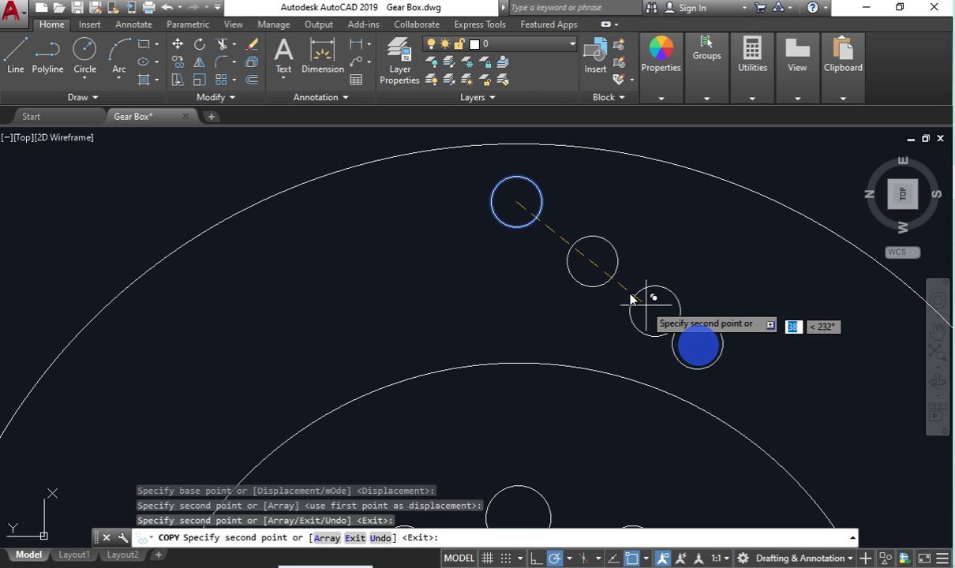
{"action": "key", "text": "Escape"}
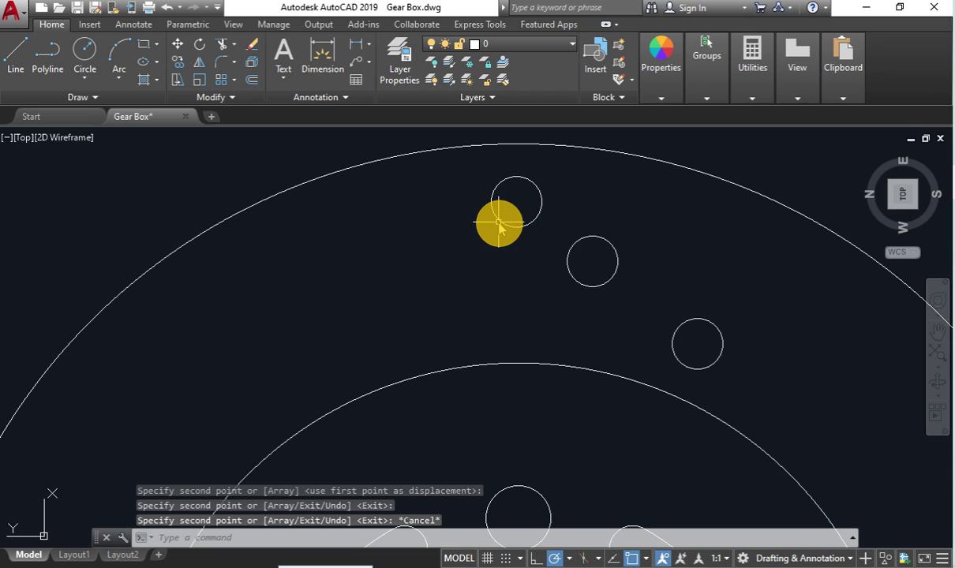
{"action": "scroll", "coordinate": [497, 209], "scroll_direction": "down", "scroll_amount": 2}
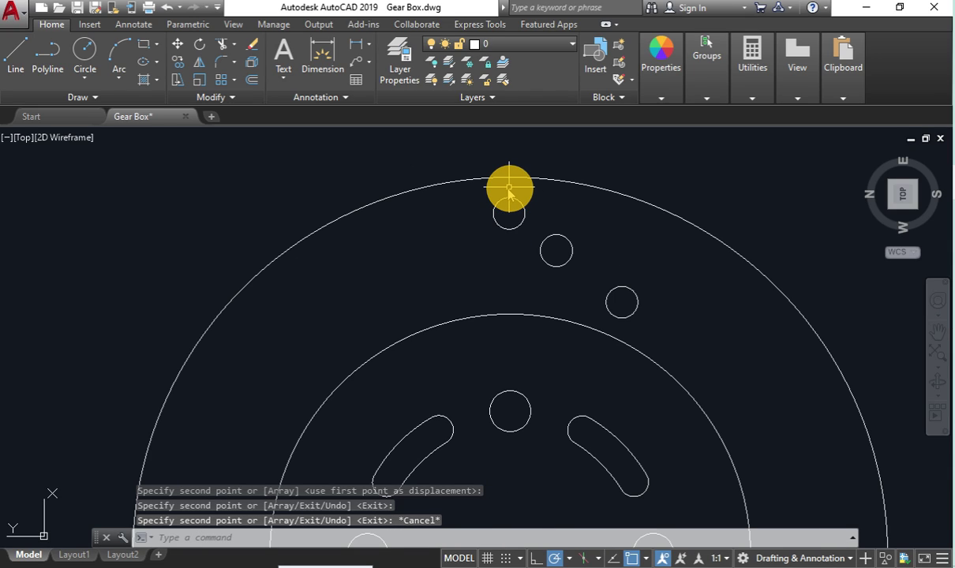
Step: Move the middle small circle from its centre to a new spot between the outer two
{"action": "left_click", "coordinate": [509, 188]}
{"action": "left_click", "coordinate": [643, 320]}
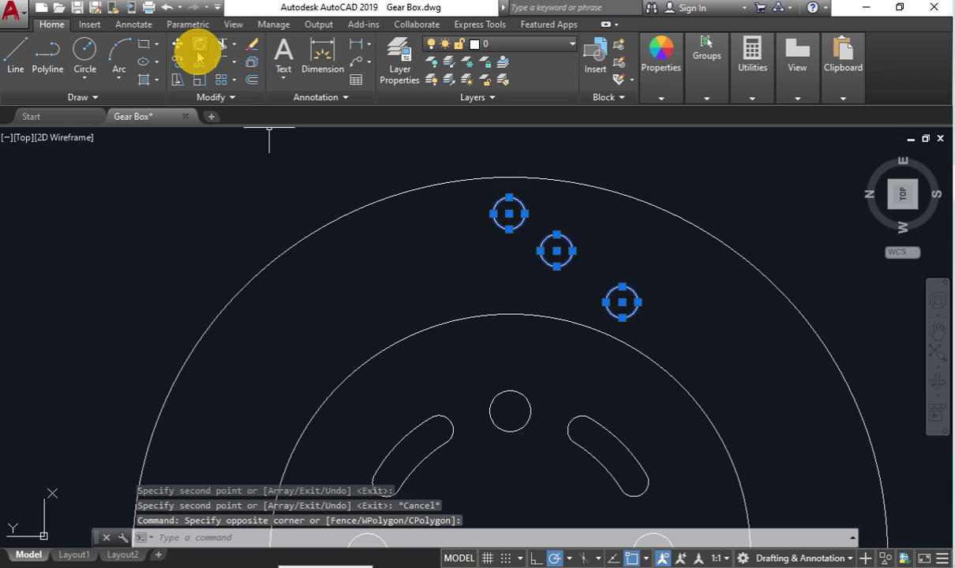
{"action": "key", "text": "Escape"}
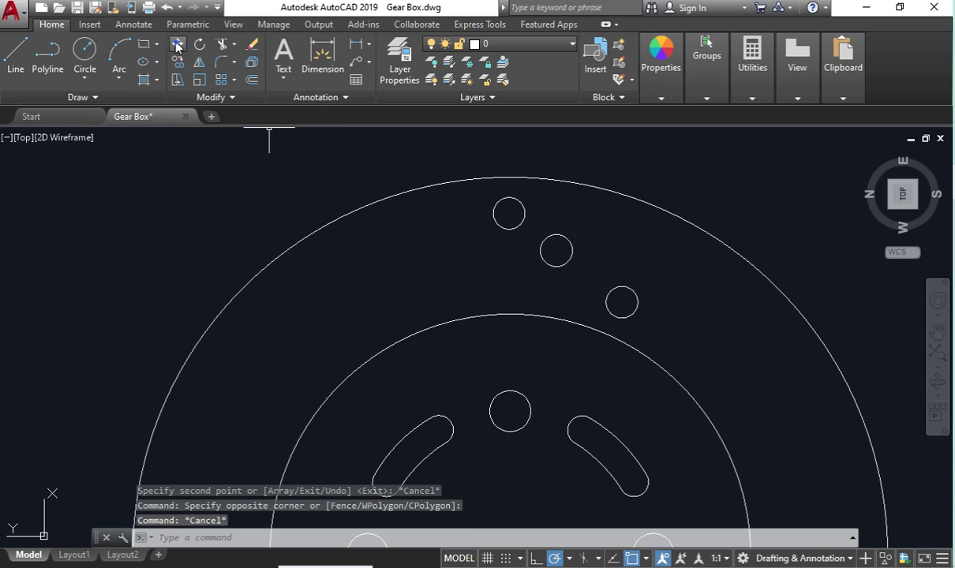
{"action": "left_click", "coordinate": [556, 251]}
{"action": "right_click", "coordinate": [567, 256]}
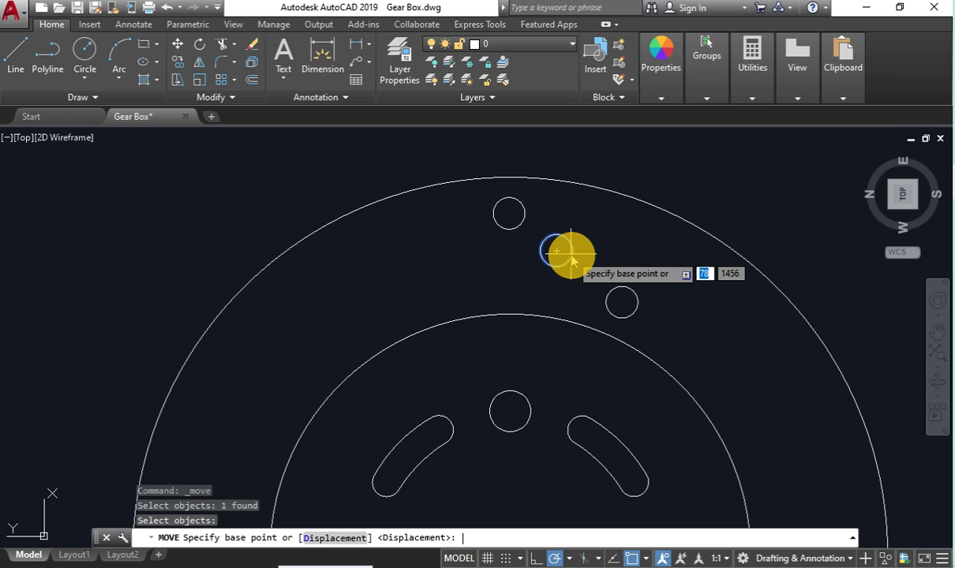
{"action": "left_click", "coordinate": [570, 256]}
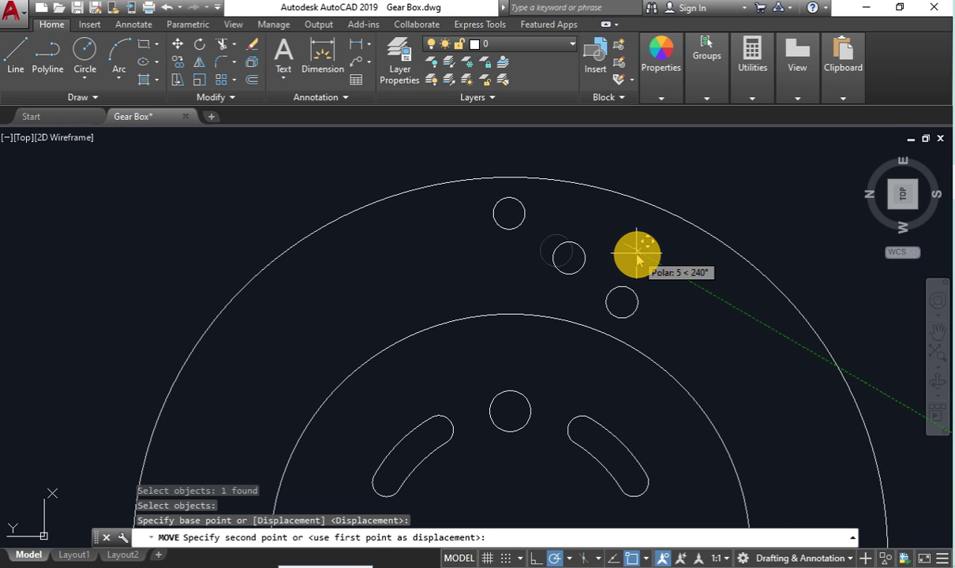
{"action": "left_click", "coordinate": [637, 254]}
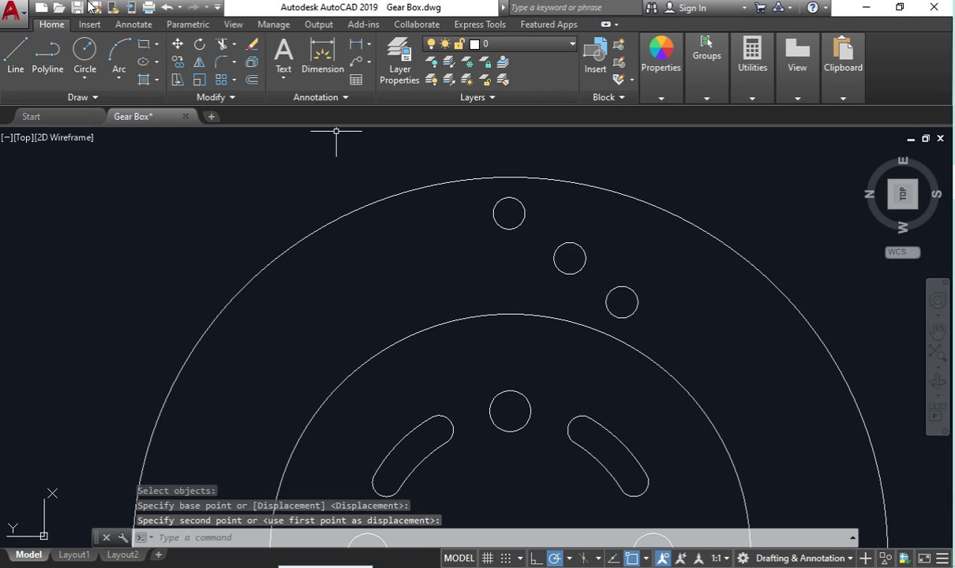
Step: Draw a temporary guide line between the outer circles' centres to check alignment, then delete it
{"action": "left_click", "coordinate": [15, 52]}
{"action": "left_click", "coordinate": [509, 213]}
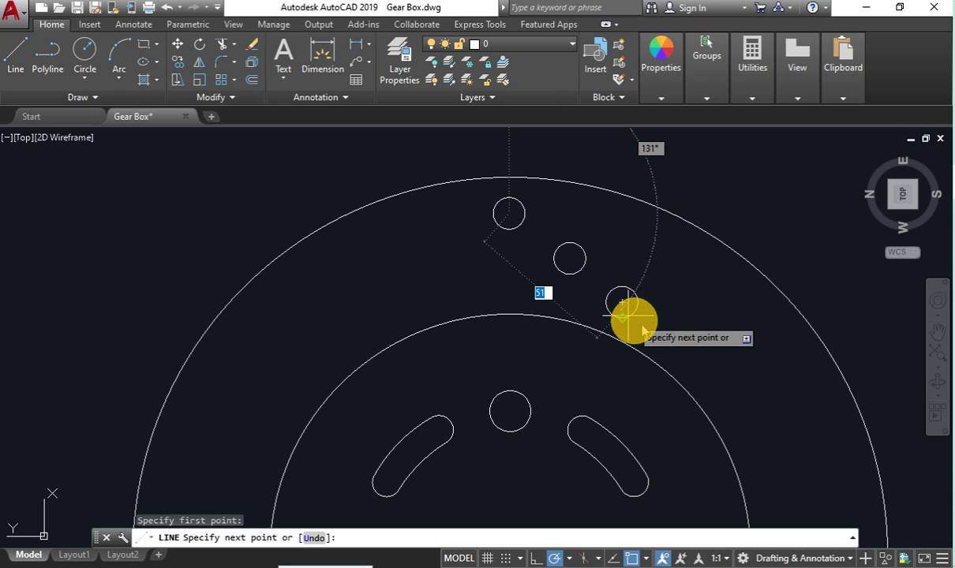
{"action": "left_click", "coordinate": [644, 331]}
{"action": "key", "text": "Escape"}
{"action": "left_click", "coordinate": [570, 260]}
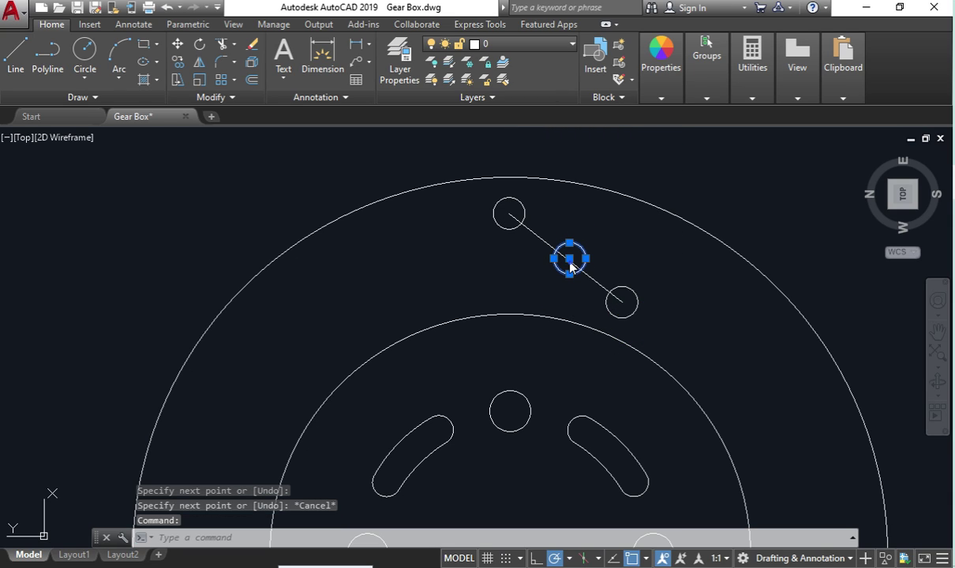
{"action": "left_click", "coordinate": [570, 260]}
{"action": "scroll", "coordinate": [568, 258], "scroll_direction": "up", "scroll_amount": 4}
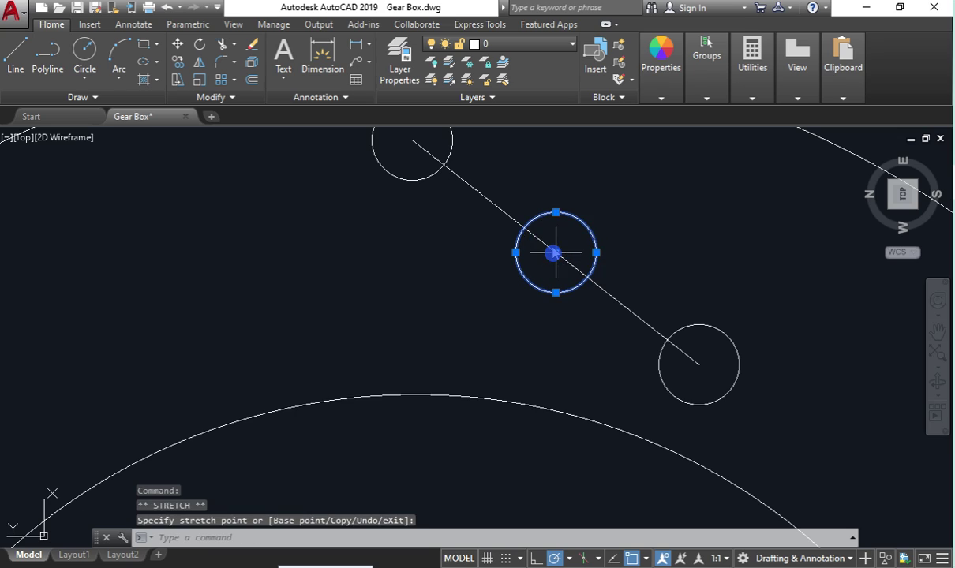
{"action": "key", "text": "Escape"}
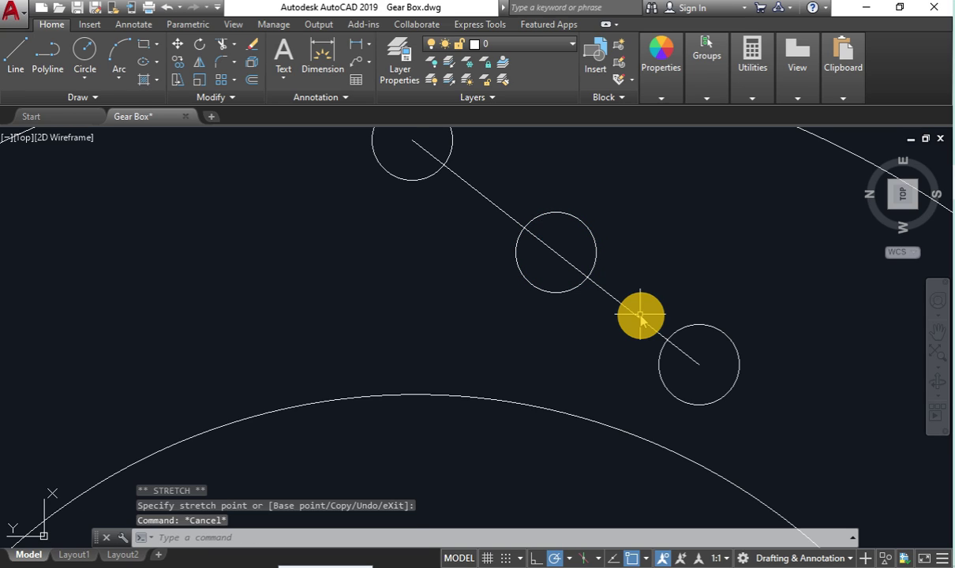
{"action": "left_click", "coordinate": [642, 318]}
{"action": "key", "text": "Delete"}
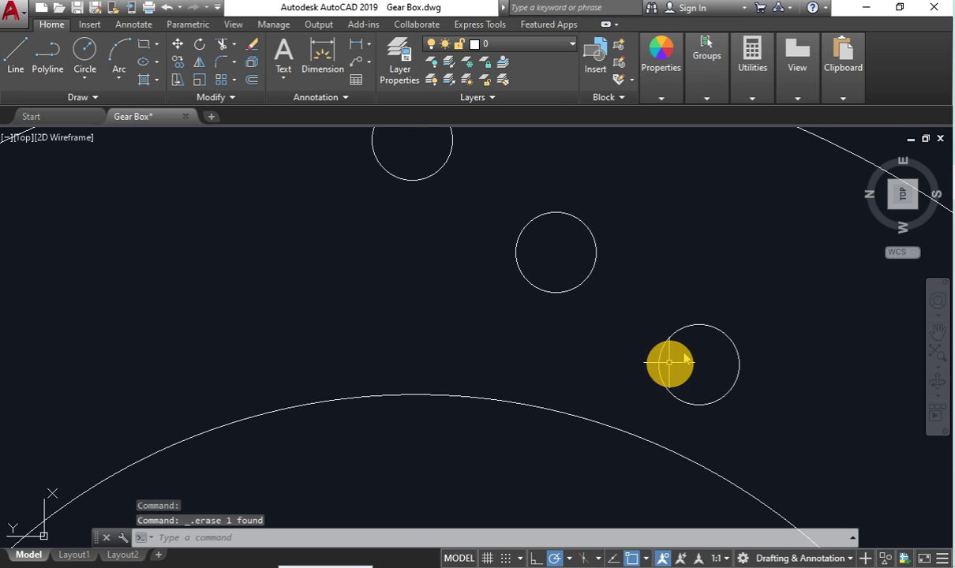
{"action": "scroll", "coordinate": [686, 359], "scroll_direction": "down", "scroll_amount": 4}
Step: Select all three small rim circles
{"action": "left_click", "coordinate": [584, 280]}
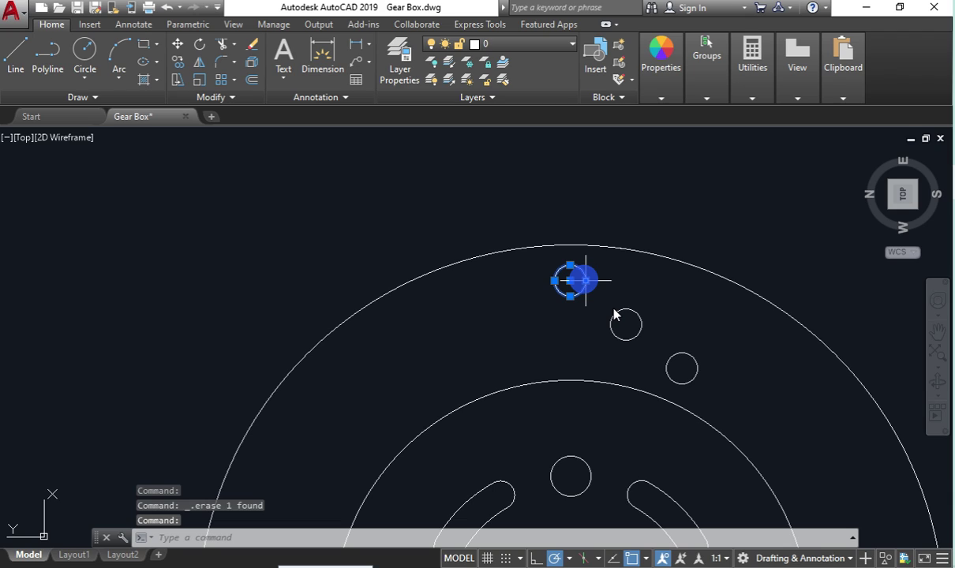
{"action": "left_click", "coordinate": [624, 322]}
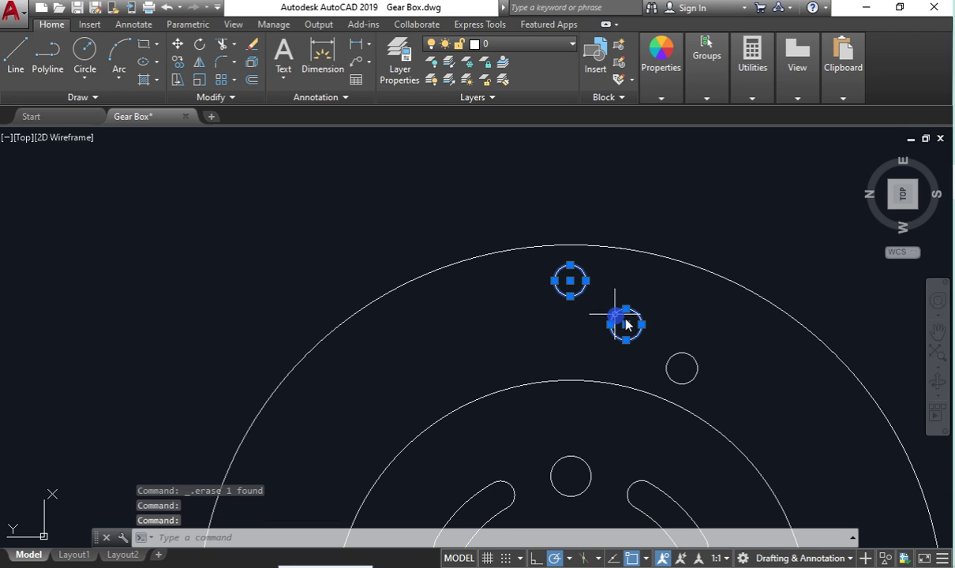
{"action": "left_click", "coordinate": [673, 365]}
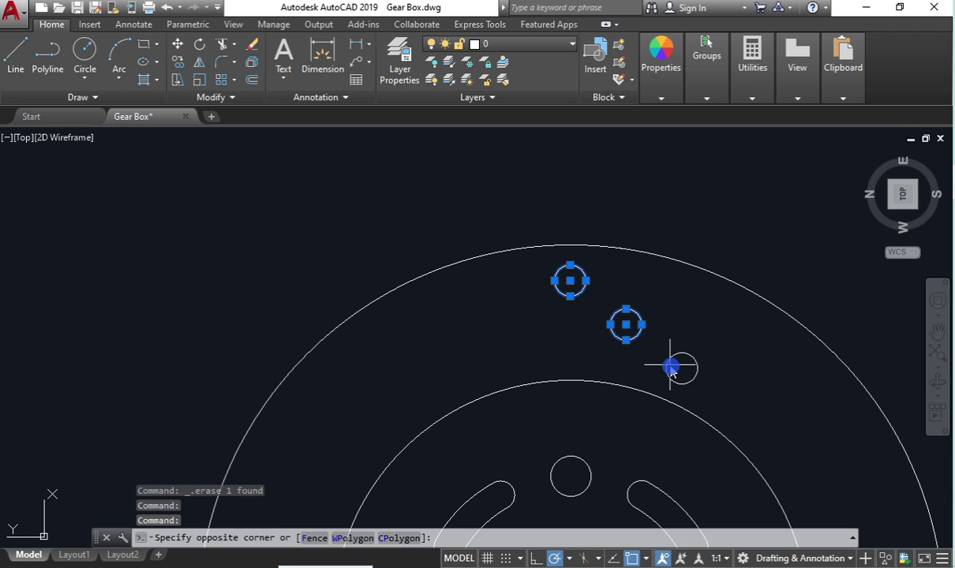
{"action": "left_click", "coordinate": [629, 330]}
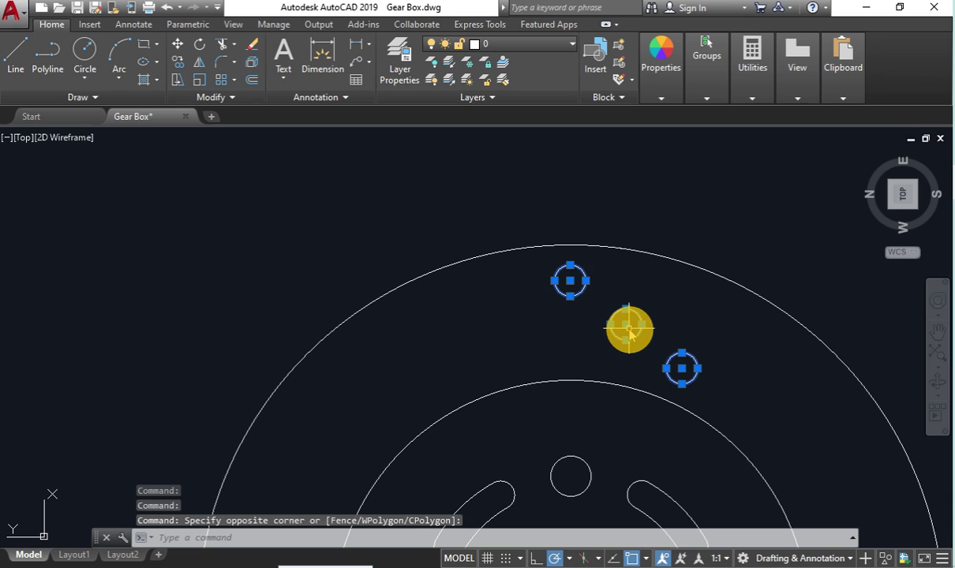
Step: Start a polar array of the three circles centred on the disc's centre
{"action": "type", "text": "e"}
{"action": "type", "text": "xt"}
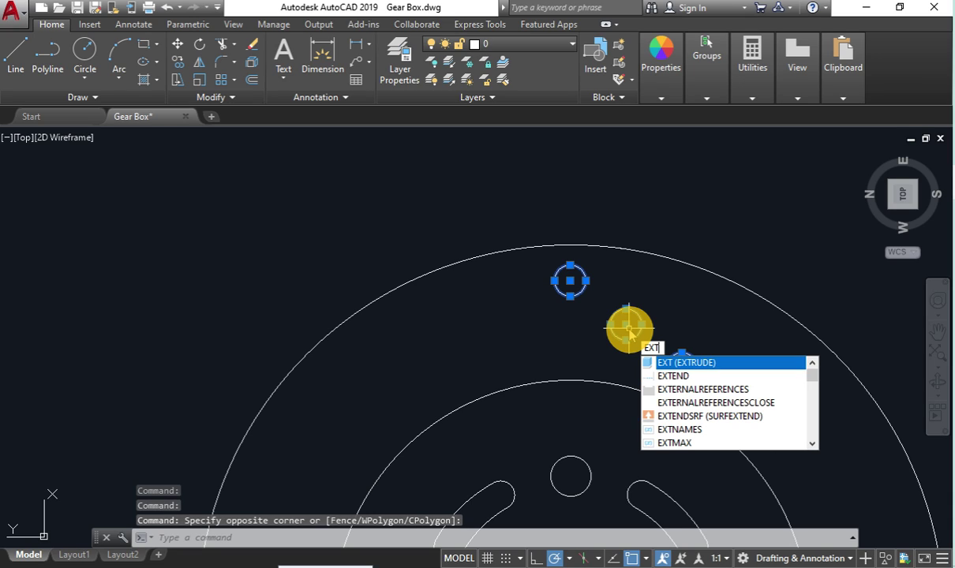
{"action": "key", "text": "BackSpace"}
{"action": "key", "text": "BackSpace"}
{"action": "key", "text": "BackSpace"}
{"action": "type", "text": "ar"}
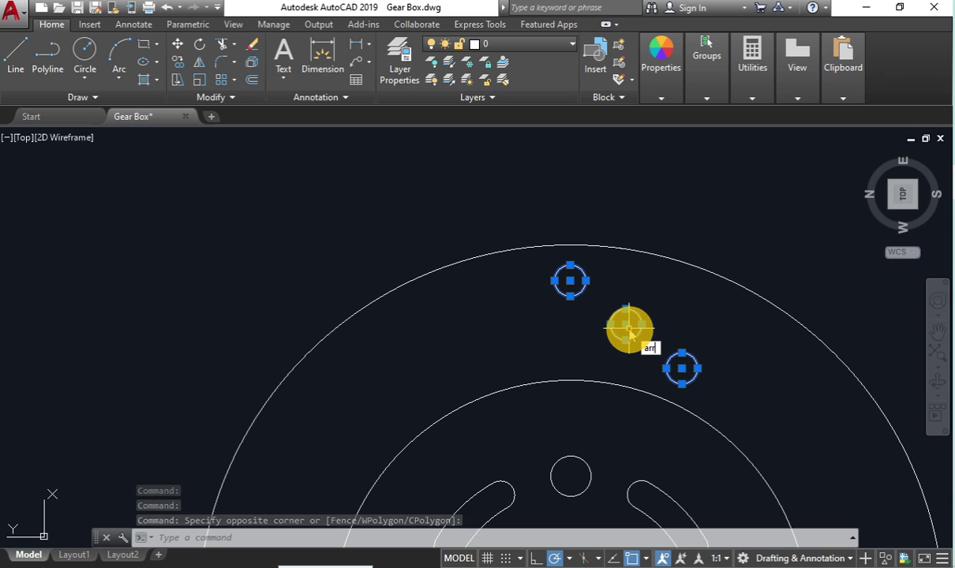
{"action": "type", "text": "r"}
{"action": "key", "text": "Down"}
{"action": "key", "text": "Return"}
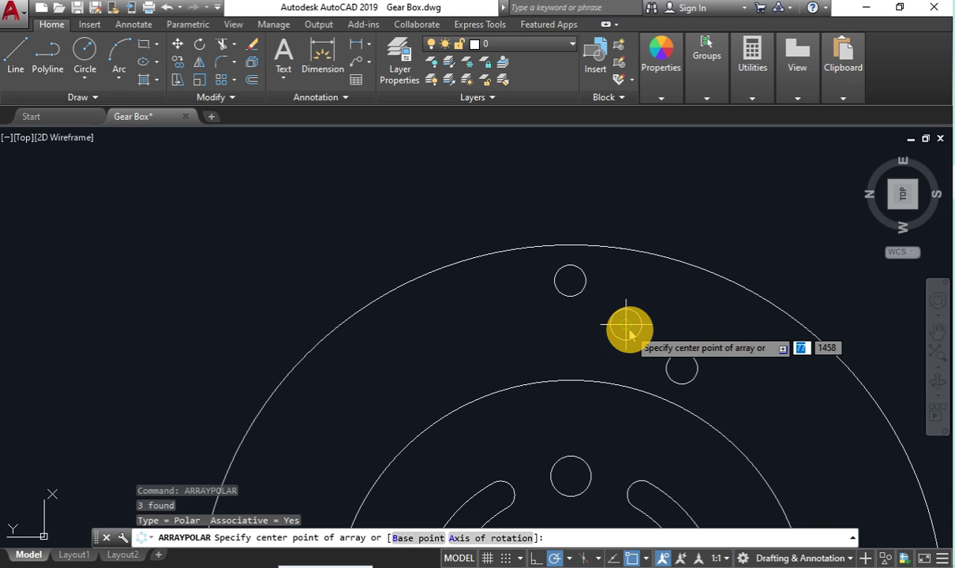
{"action": "left_click", "coordinate": [629, 332]}
Step: Set the polar array item count to 14
{"action": "left_click", "coordinate": [165, 45]}
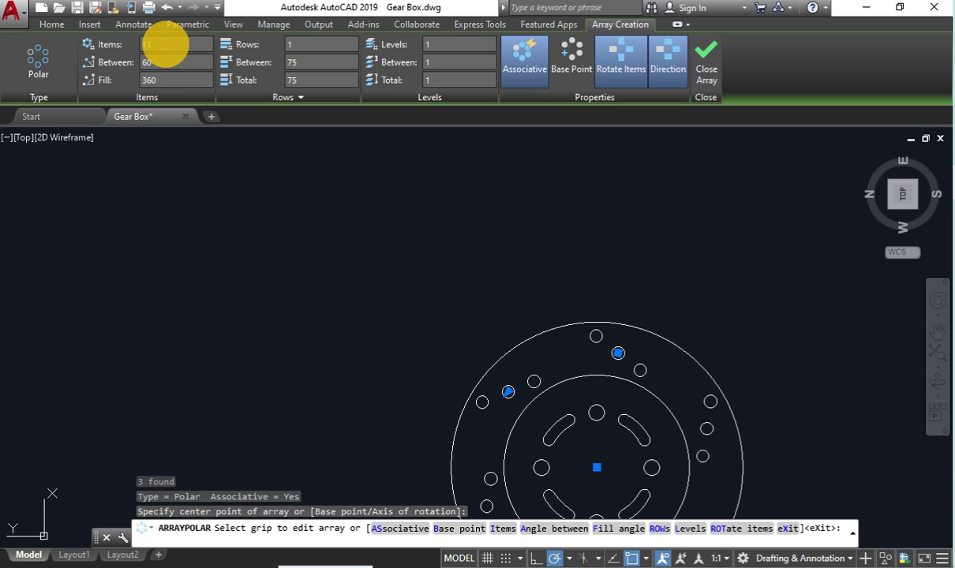
{"action": "key", "text": "Return"}
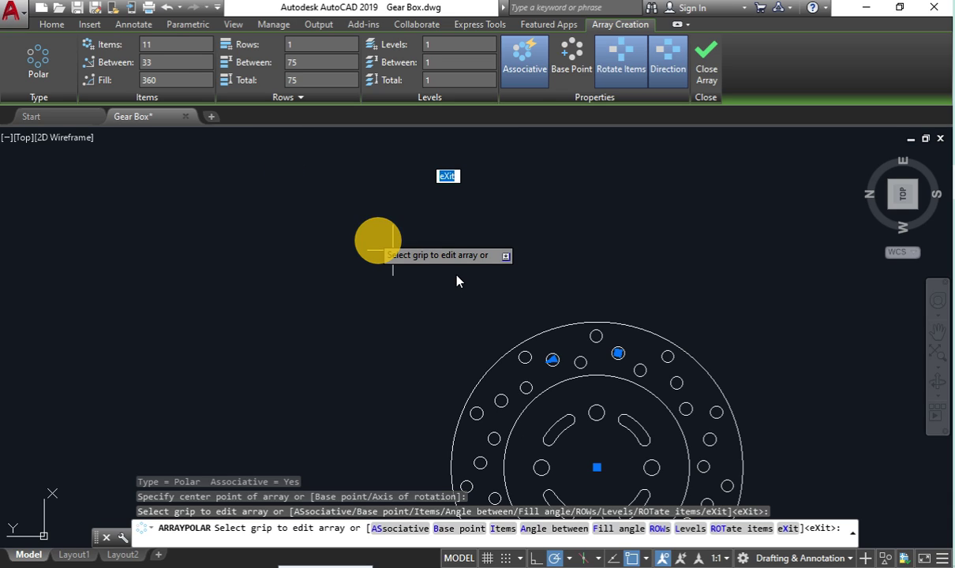
{"action": "scroll", "coordinate": [580, 286], "scroll_direction": "down", "scroll_amount": 2}
{"action": "double_click", "coordinate": [170, 45]}
{"action": "type", "text": "14"}
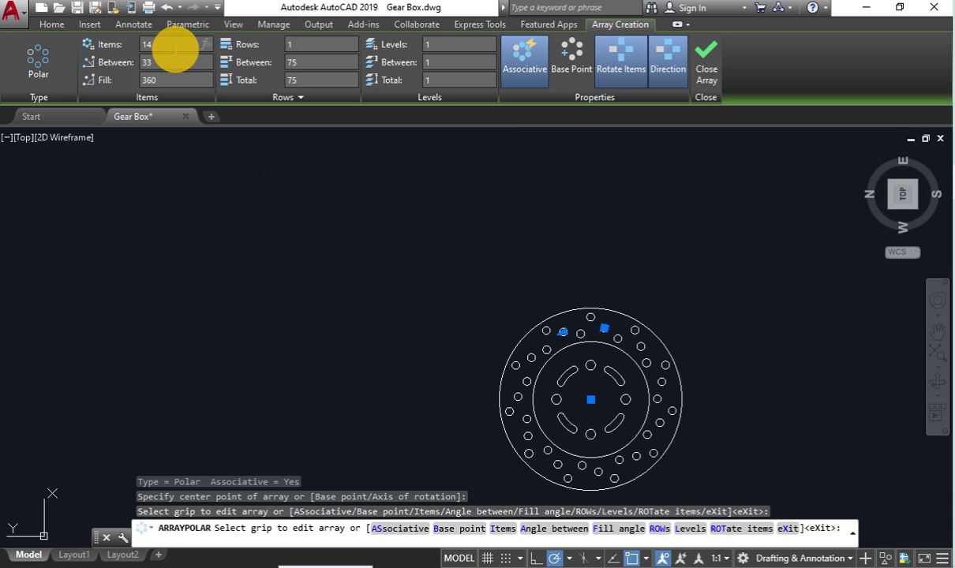
{"action": "key", "text": "Return"}
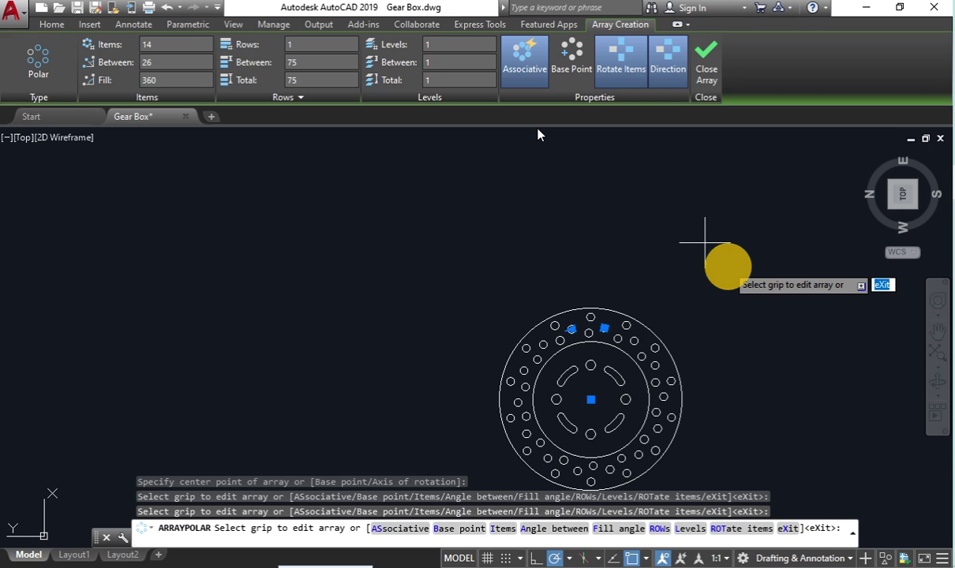
Step: Finish the array and switch the view to the Home isometric orientation
{"action": "key", "text": "Return"}
{"action": "right_click", "coordinate": [894, 243]}
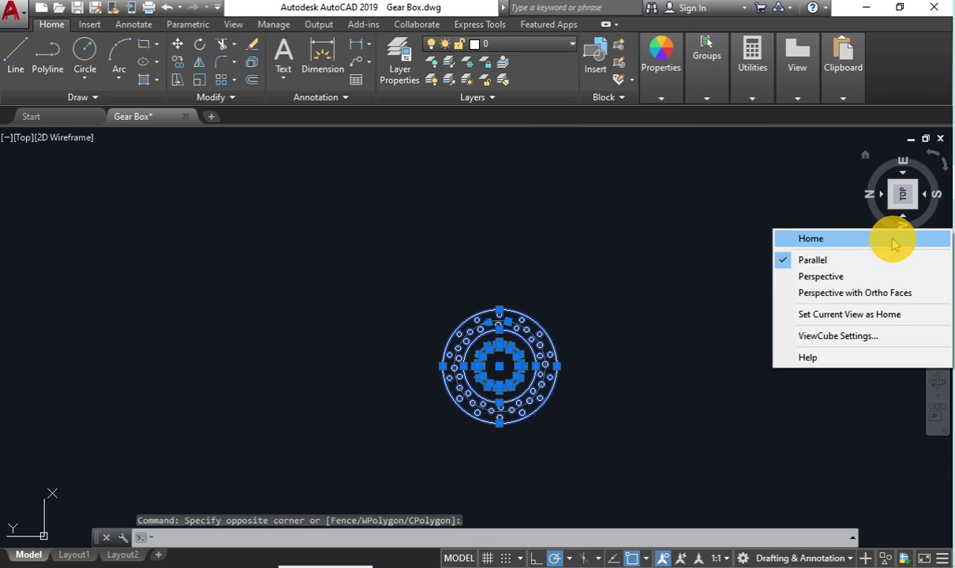
{"action": "left_click", "coordinate": [894, 239]}
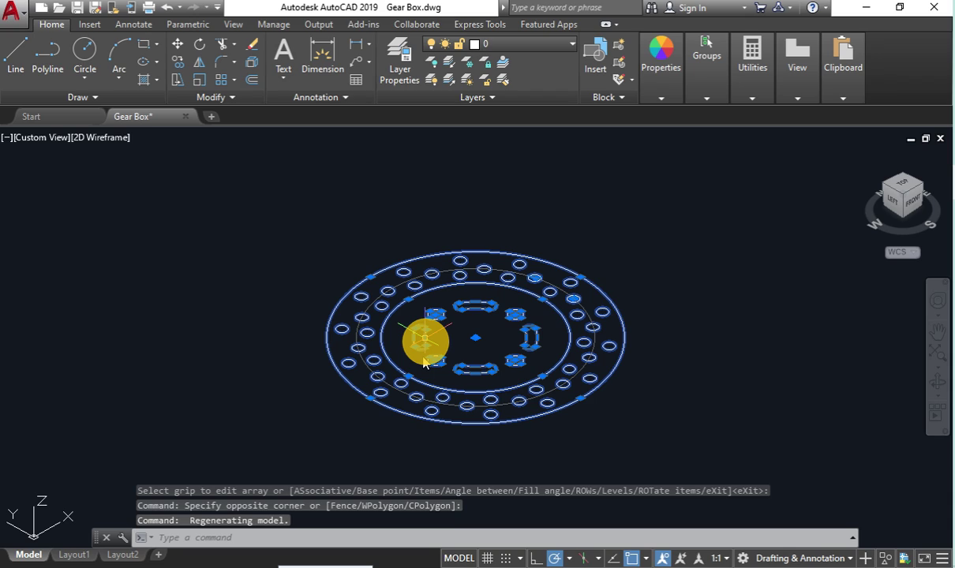
Step: Extrude the disc outlines, holes and slots to a height of 4 with EXTRUDE
{"action": "type", "text": "EXT"}
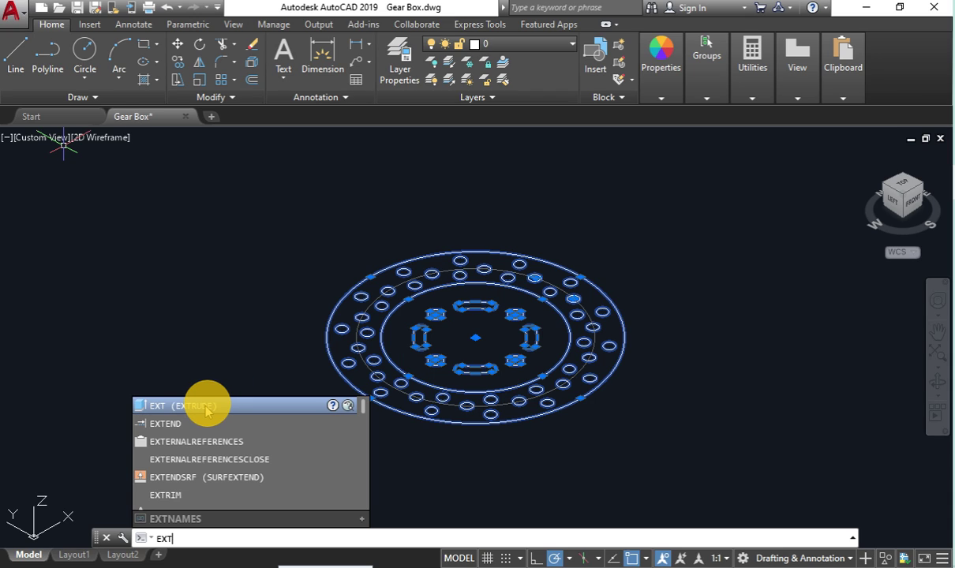
{"action": "left_click", "coordinate": [206, 408]}
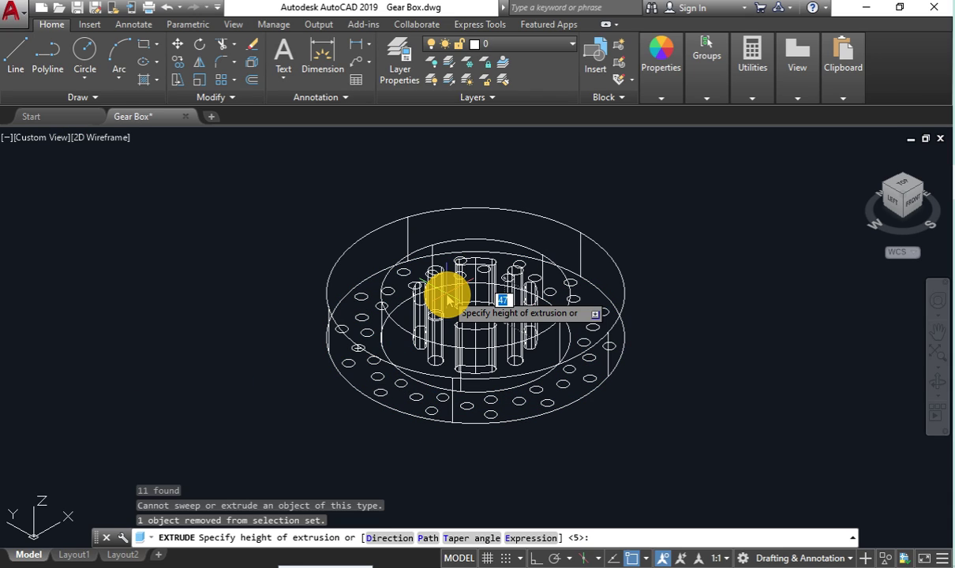
{"action": "key", "text": "BackSpace"}
{"action": "type", "text": "4"}
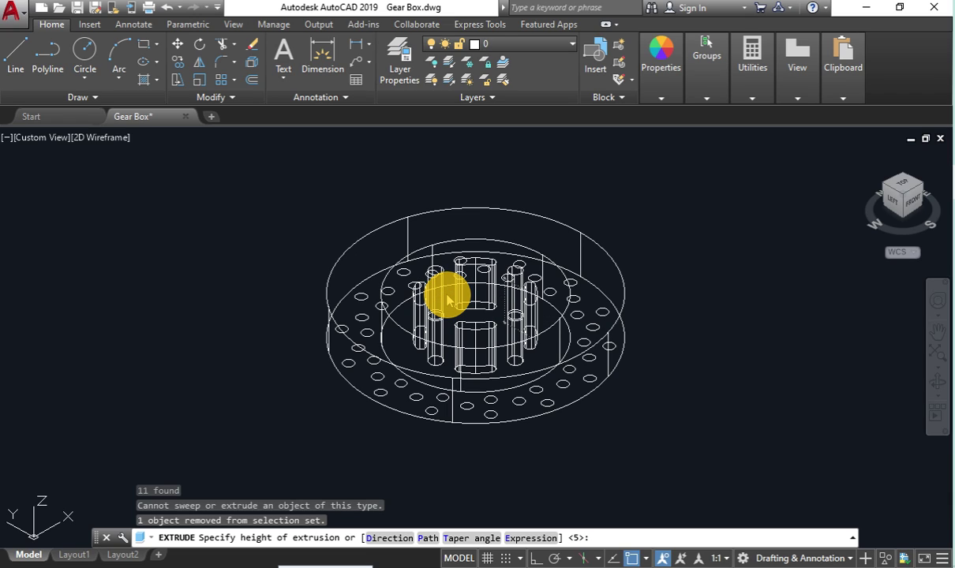
{"action": "key", "text": "Return"}
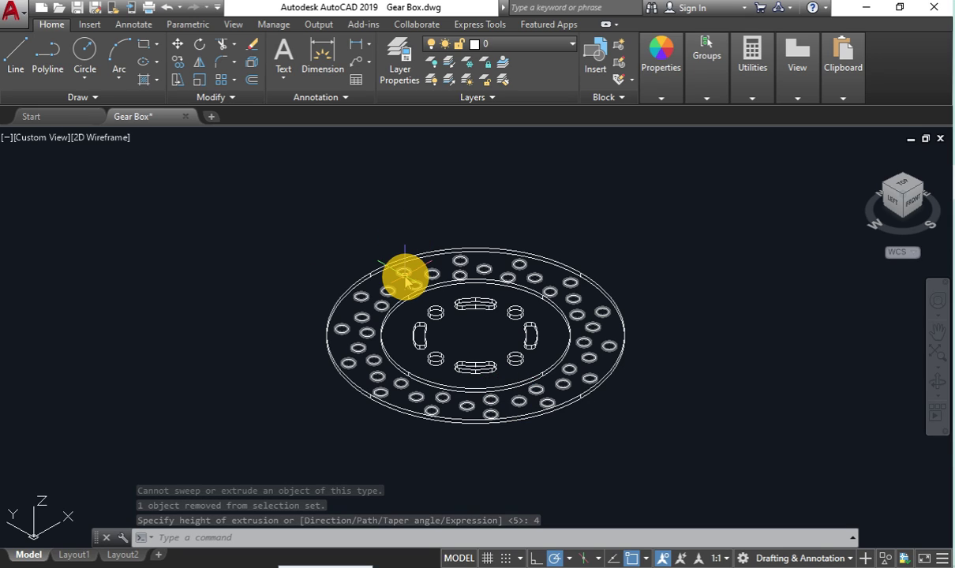
{"action": "left_click", "coordinate": [386, 363]}
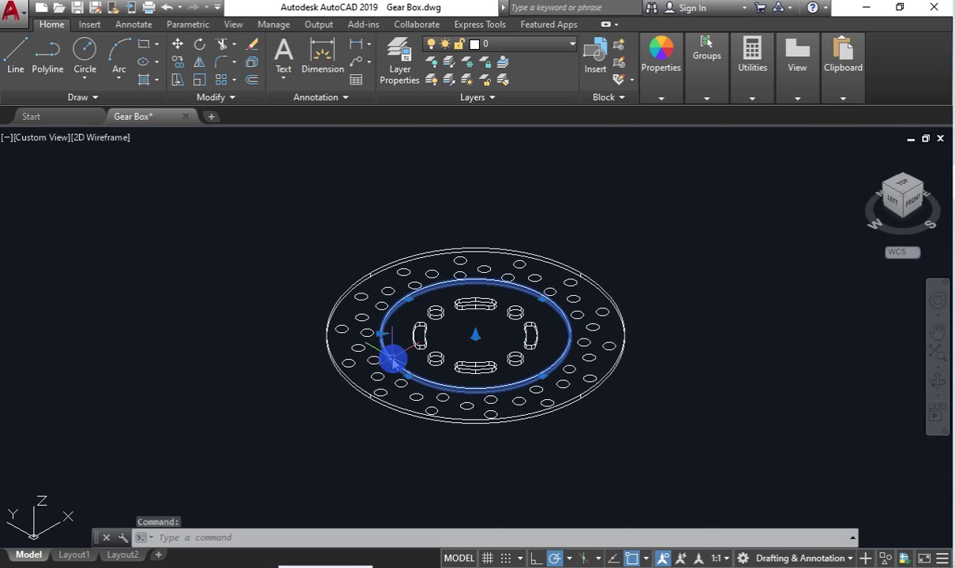
Step: Stretch the inner ring 6 along Z from its centre grip, then move it down 1
{"action": "scroll", "coordinate": [393, 358], "scroll_direction": "up", "scroll_amount": 4}
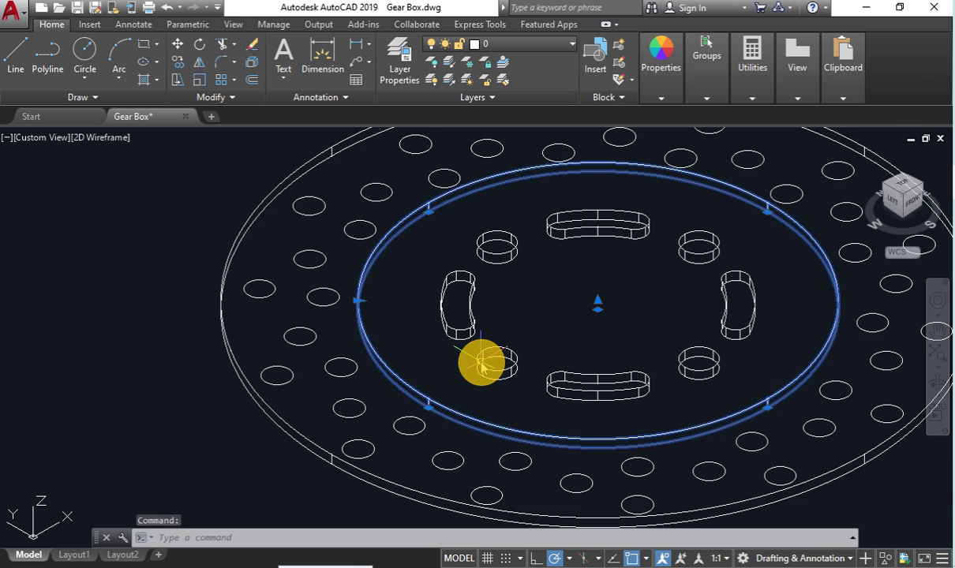
{"action": "left_click", "coordinate": [597, 301]}
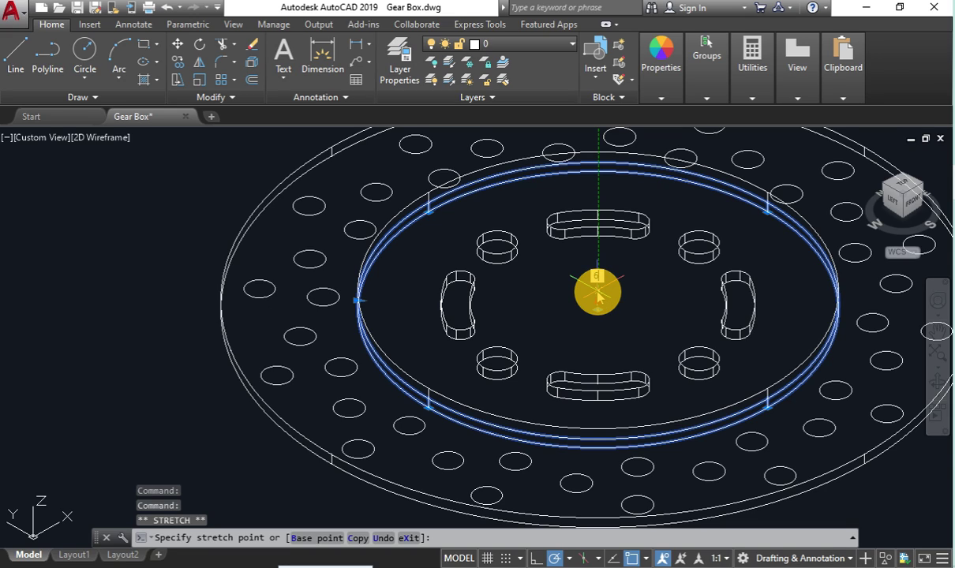
{"action": "key", "text": "Return"}
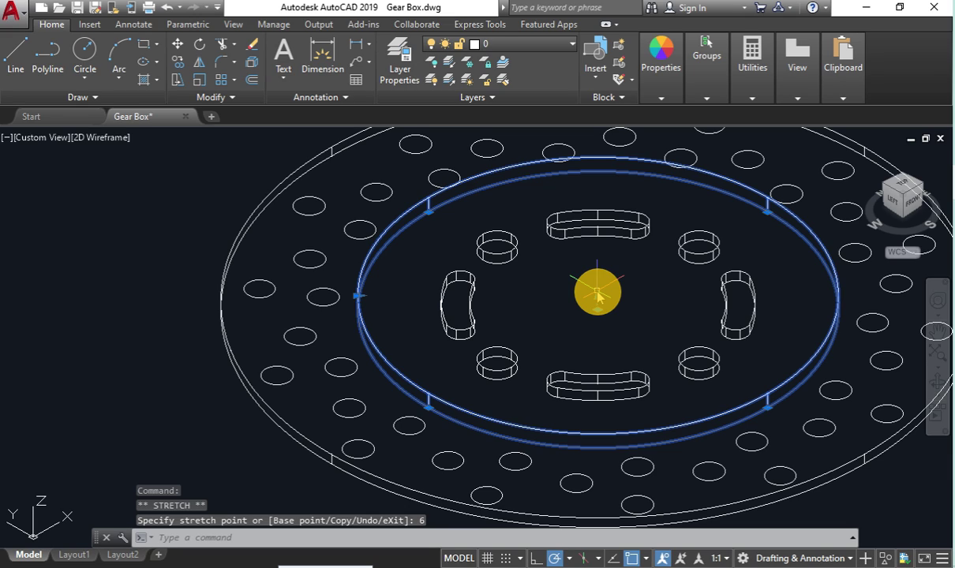
{"action": "type", "text": "m"}
{"action": "key", "text": "space"}
{"action": "left_click", "coordinate": [629, 281]}
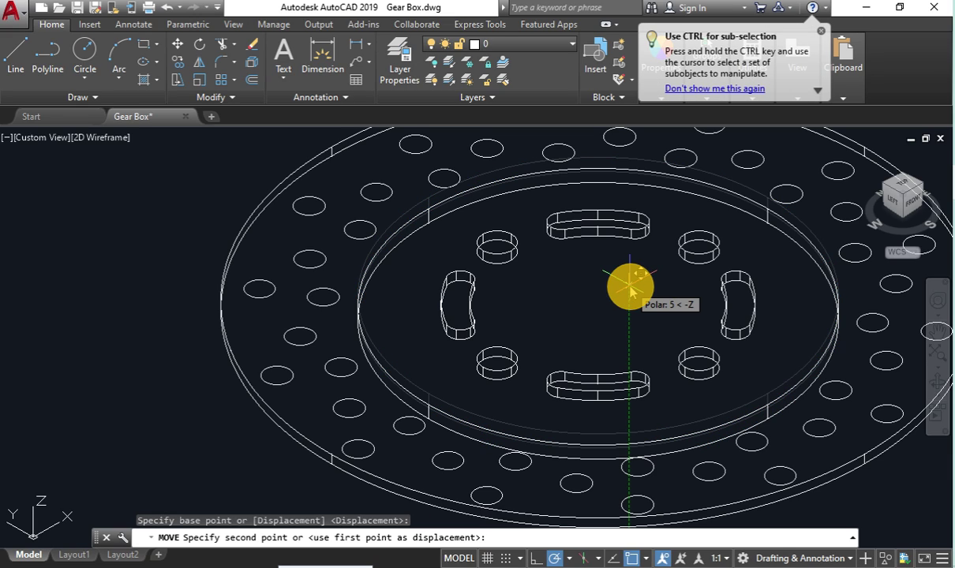
{"action": "type", "text": "1"}
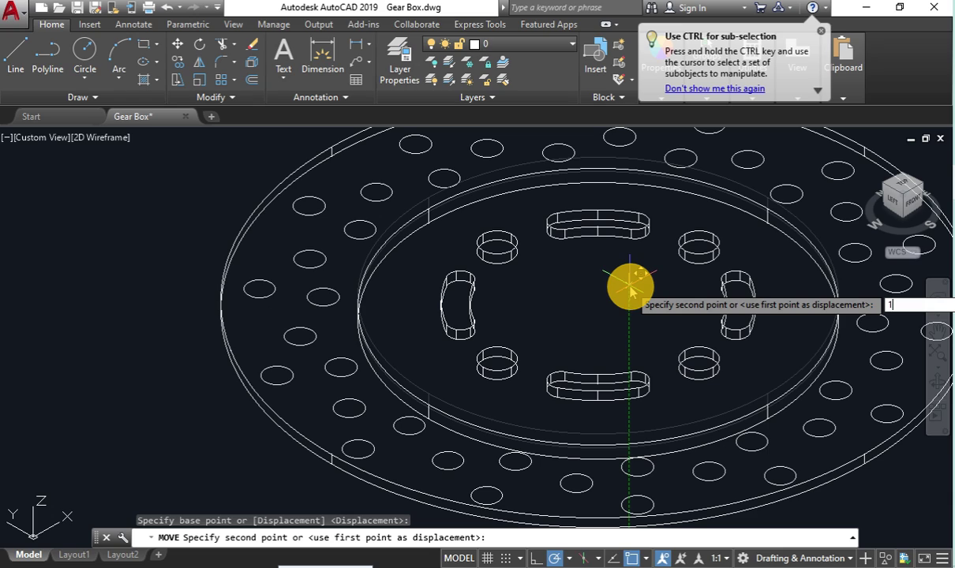
{"action": "key", "text": "Return"}
{"action": "type", "text": "s"}
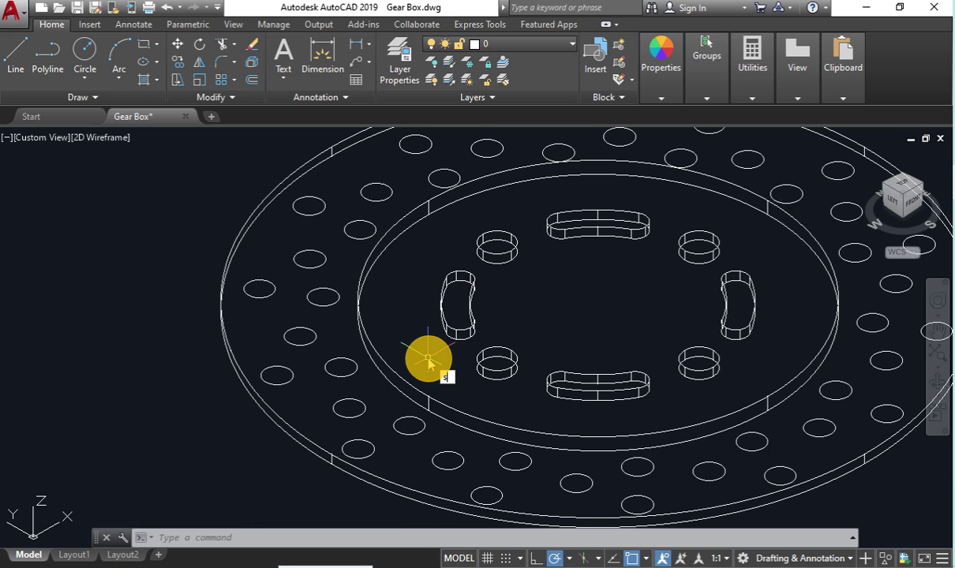
{"action": "type", "text": "u"}
{"action": "key", "text": "Return"}
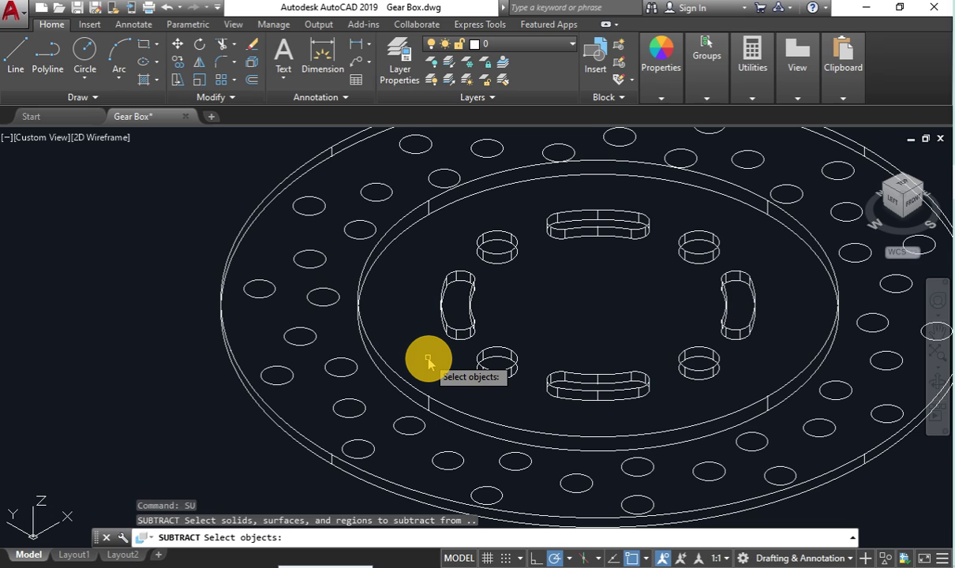
{"action": "left_click", "coordinate": [228, 275]}
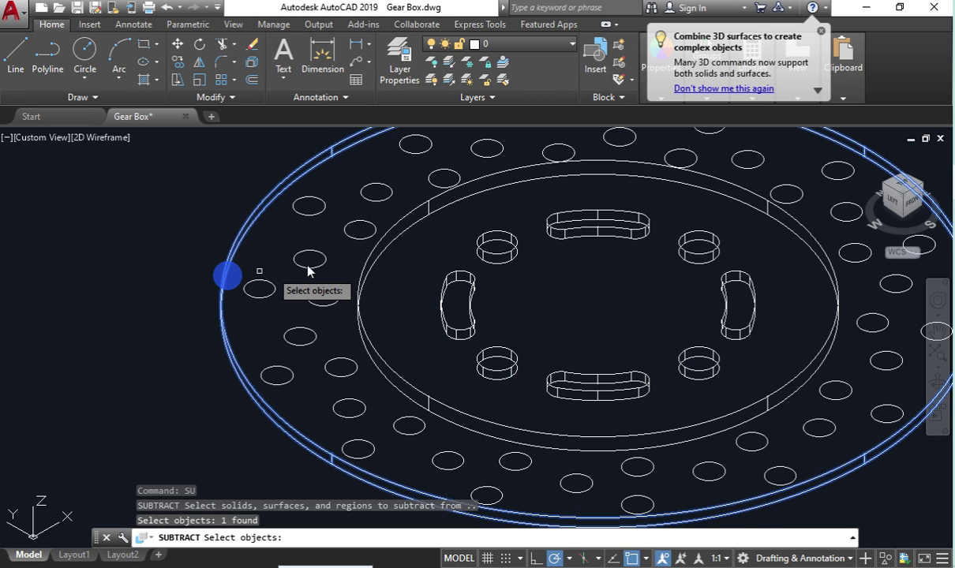
{"action": "left_click", "coordinate": [356, 289]}
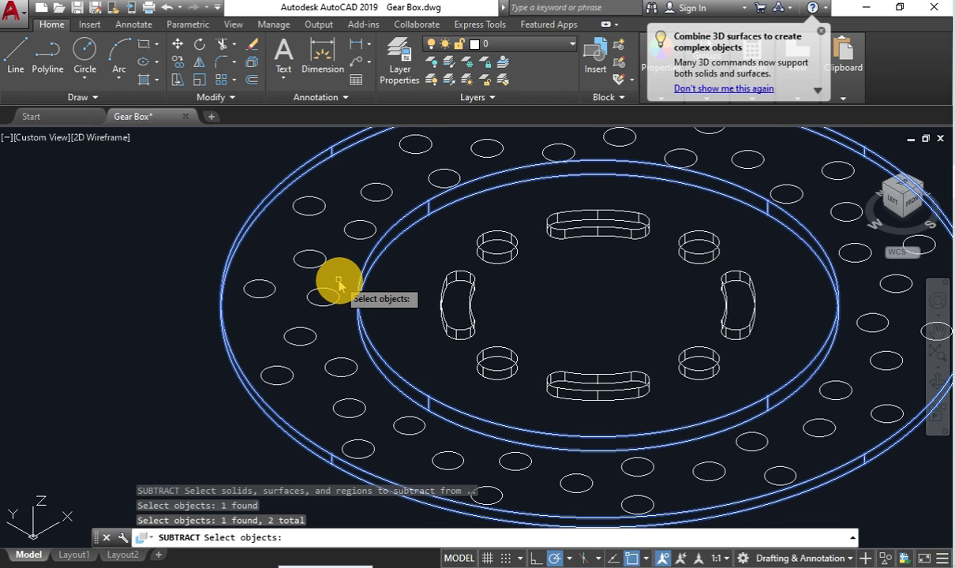
{"action": "key", "text": "Return"}
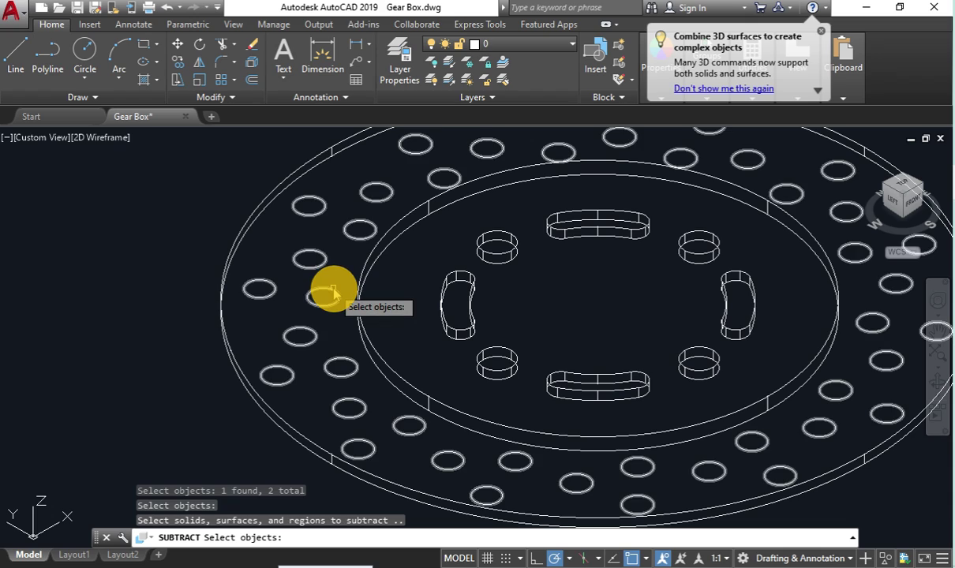
{"action": "left_click", "coordinate": [332, 297]}
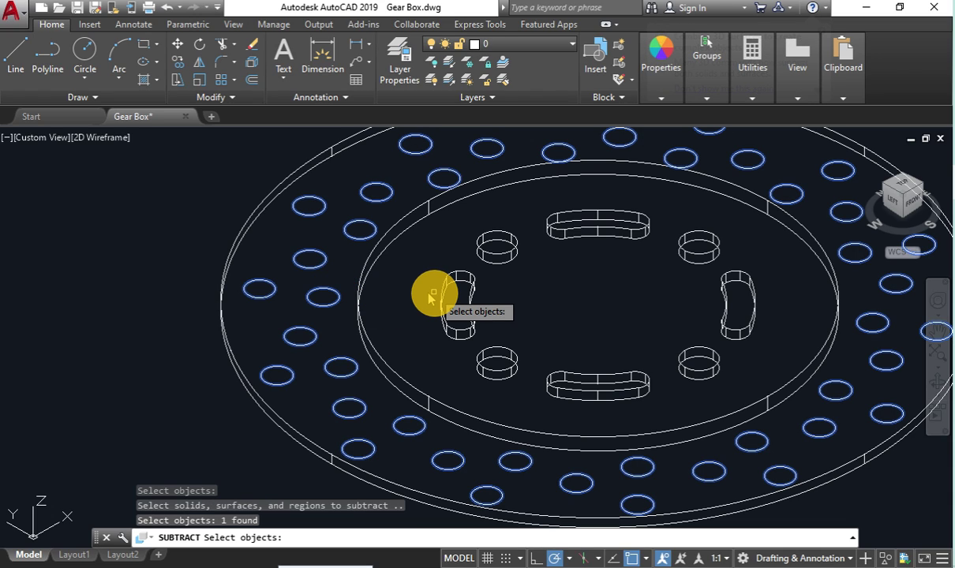
{"action": "left_click", "coordinate": [432, 297]}
{"action": "left_click", "coordinate": [497, 364]}
{"action": "left_click", "coordinate": [608, 390]}
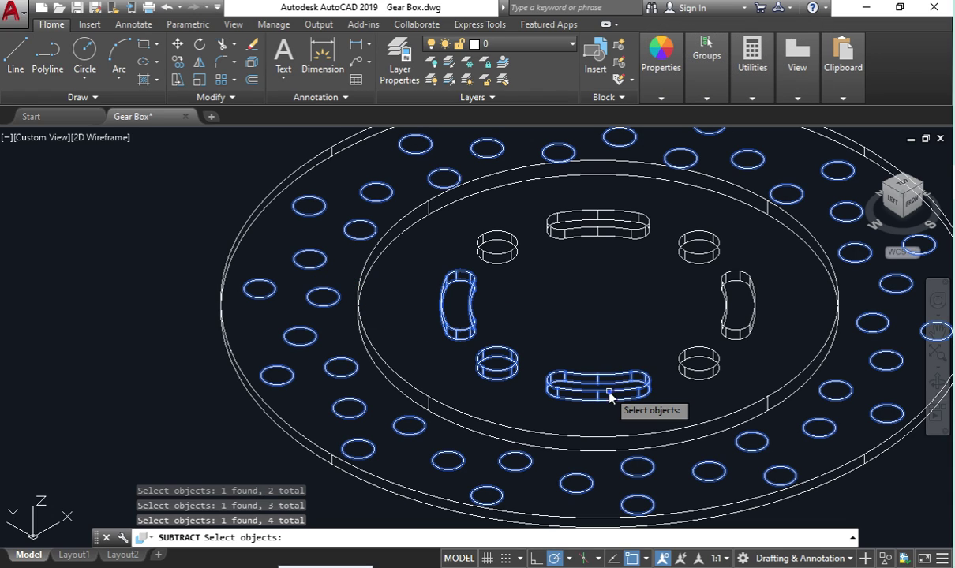
{"action": "left_click", "coordinate": [694, 375]}
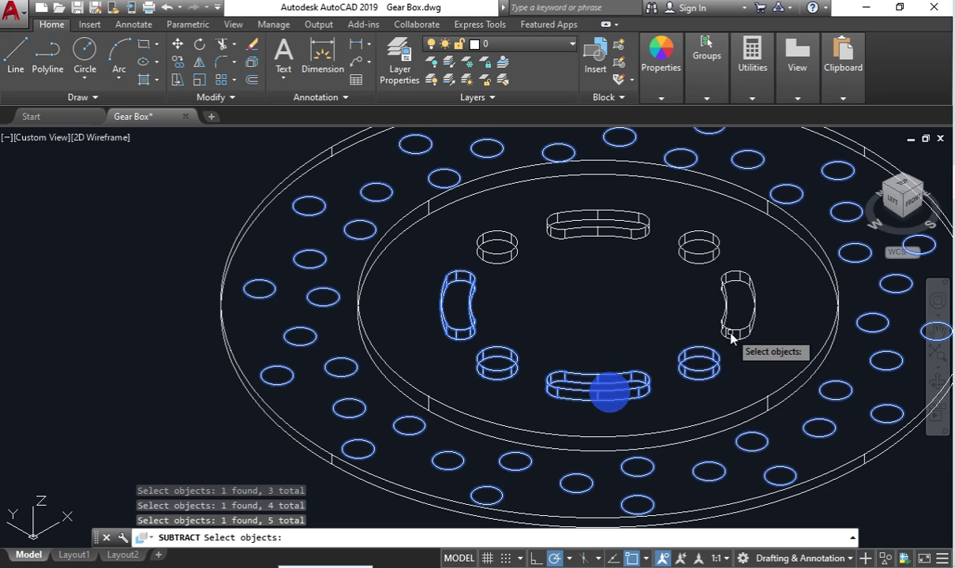
{"action": "left_click", "coordinate": [720, 320]}
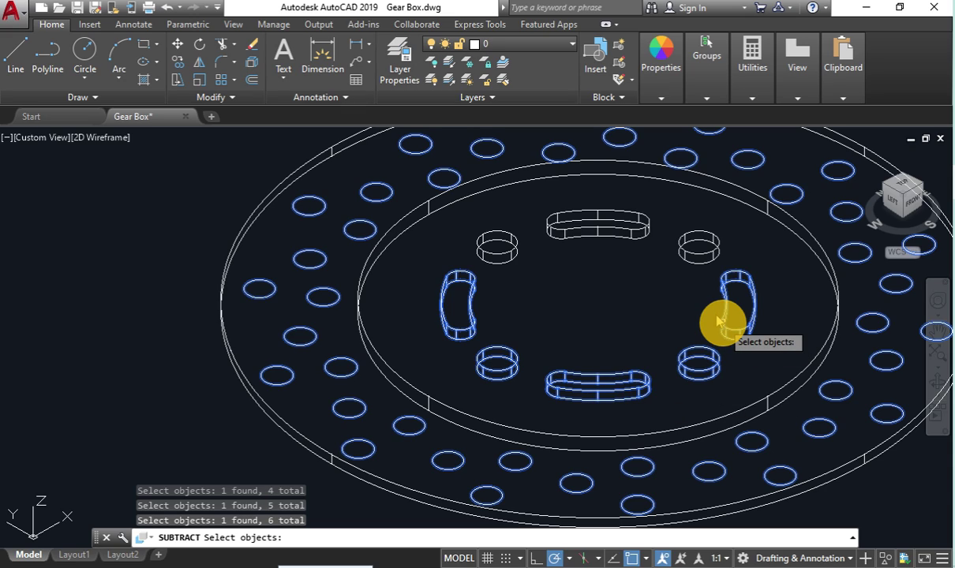
{"action": "left_click", "coordinate": [694, 251]}
{"action": "left_click", "coordinate": [597, 234]}
{"action": "left_click", "coordinate": [496, 251]}
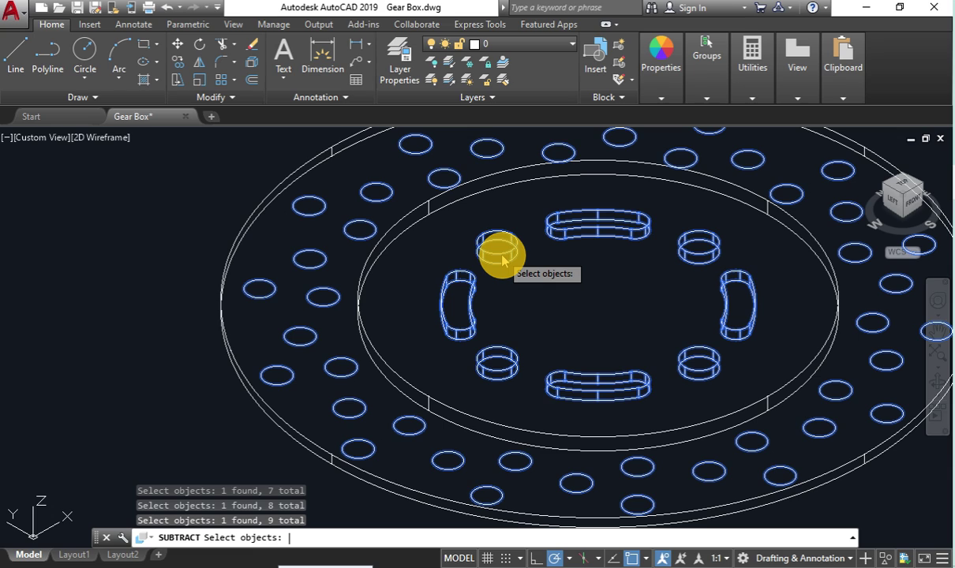
{"action": "key", "text": "Return"}
{"action": "left_click", "coordinate": [101, 137]}
{"action": "left_click", "coordinate": [160, 192]}
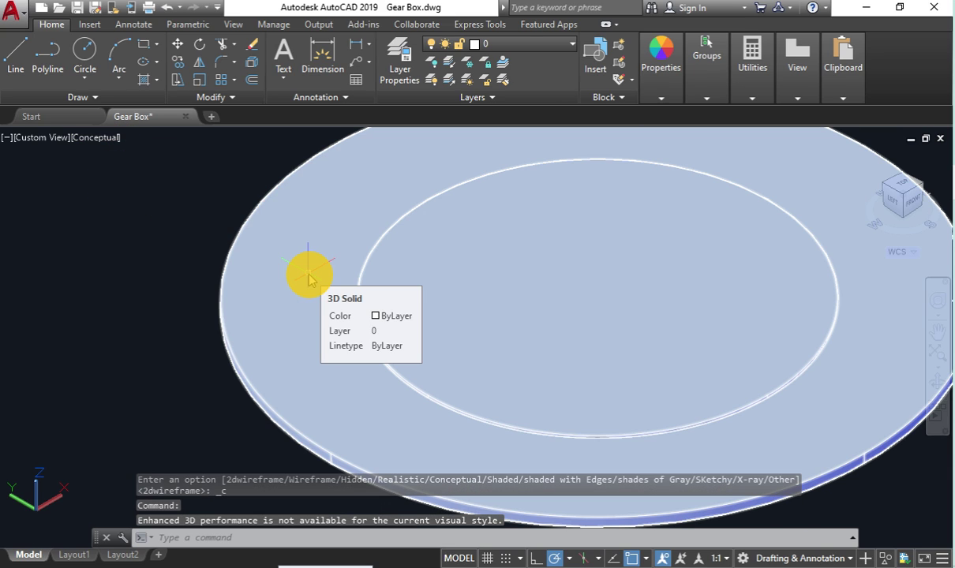
{"action": "key", "text": "ctrl+z"}
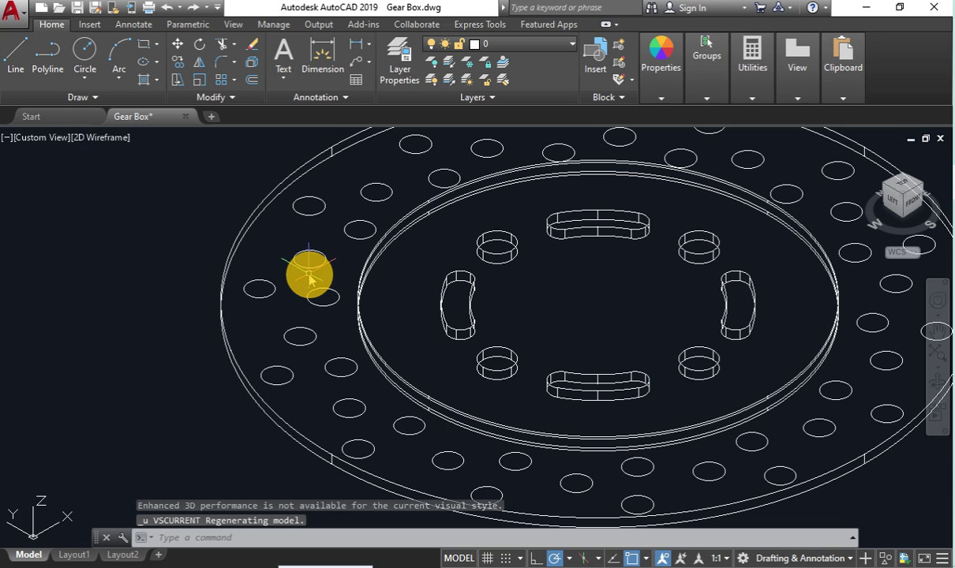
{"action": "left_click", "coordinate": [469, 310]}
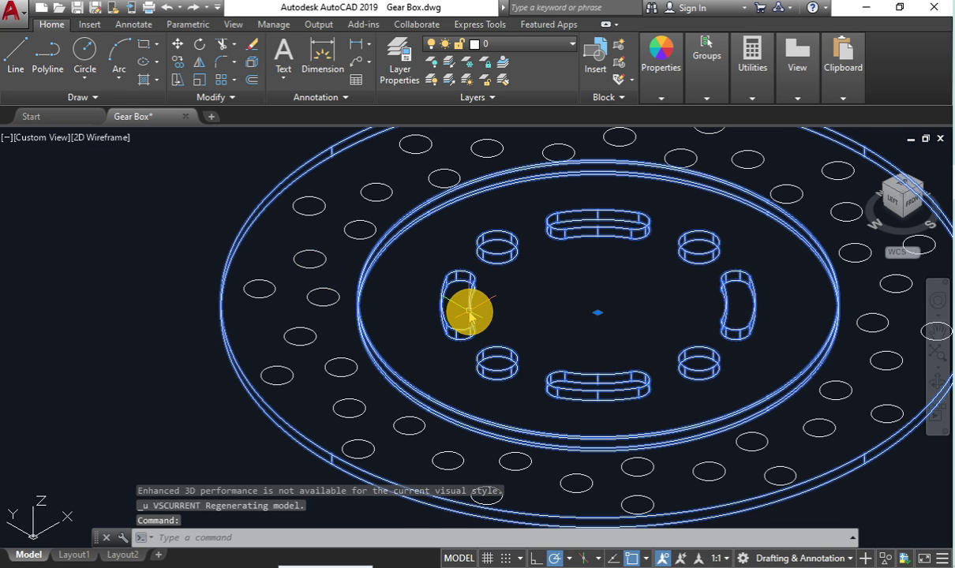
{"action": "key", "text": "ctrl+z"}
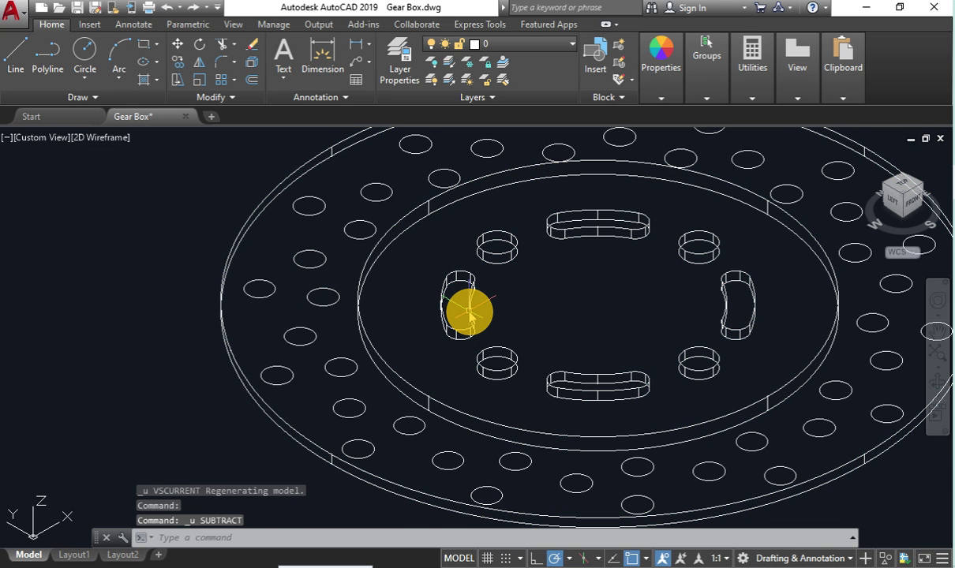
Step: Explode the rim-hole polar array into separate circles, undoing an accidental slot explode
{"action": "key", "text": "ctrl+z"}
{"action": "left_click", "coordinate": [469, 312]}
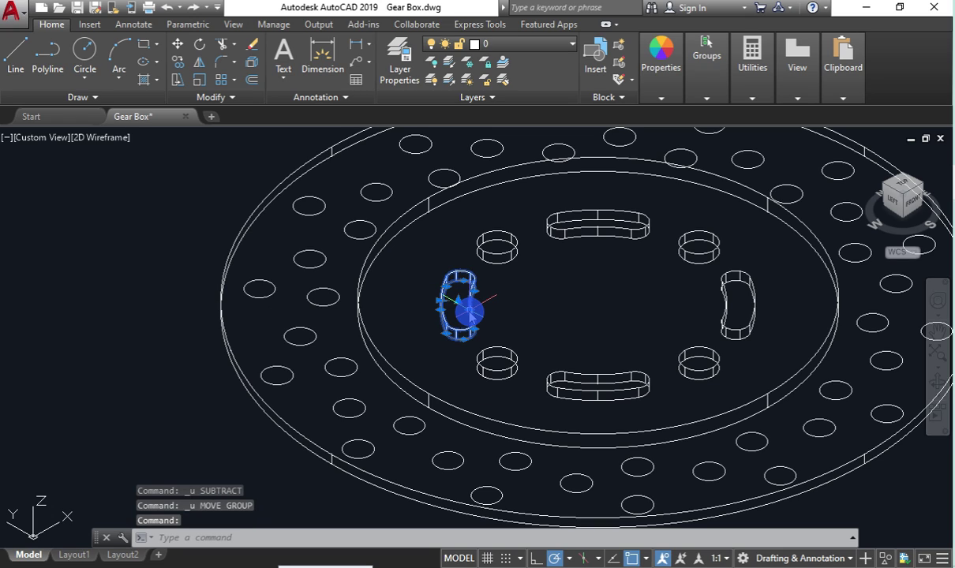
{"action": "left_click", "coordinate": [305, 267]}
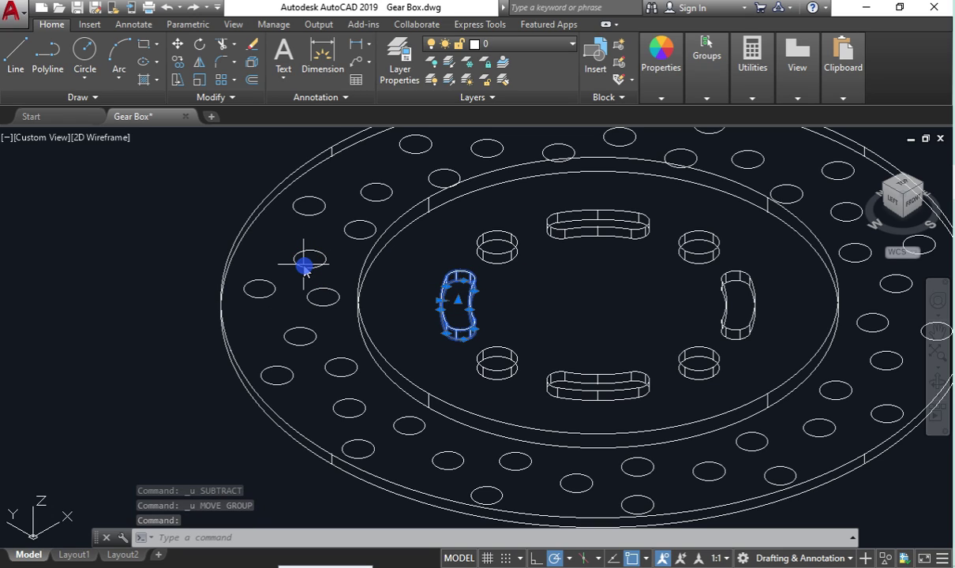
{"action": "left_click_drag", "start_coordinate": [305, 267], "coordinate": [289, 68]}
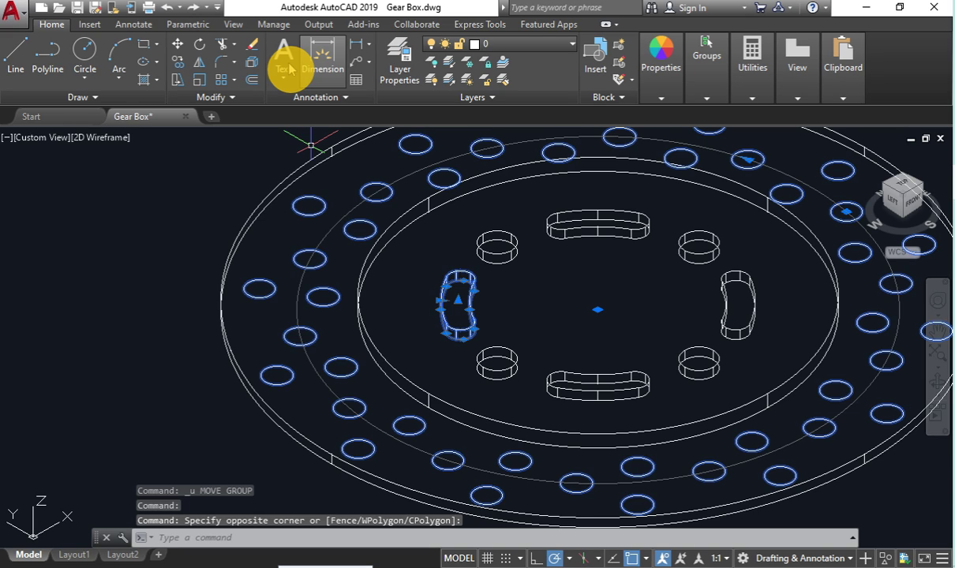
{"action": "left_click", "coordinate": [252, 62]}
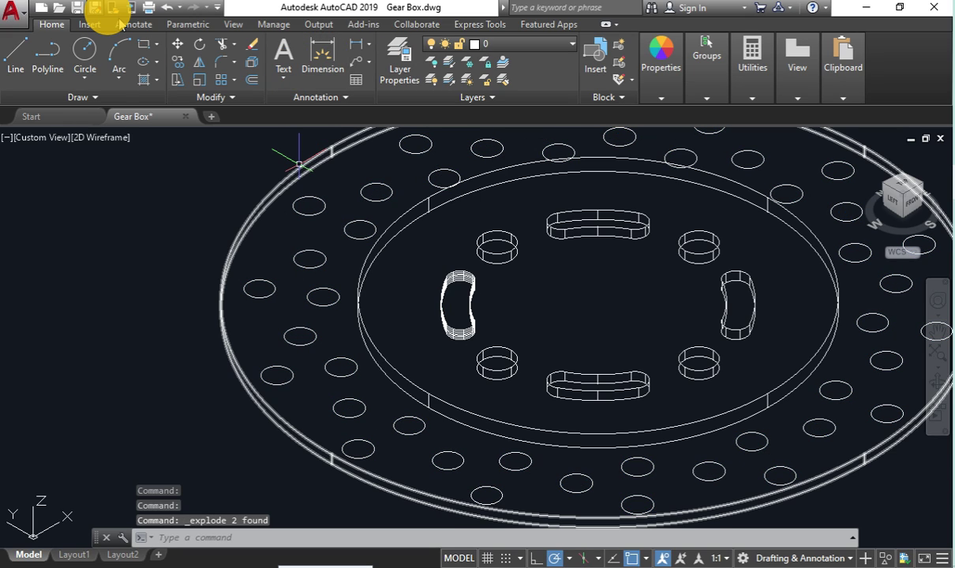
{"action": "left_click", "coordinate": [165, 8]}
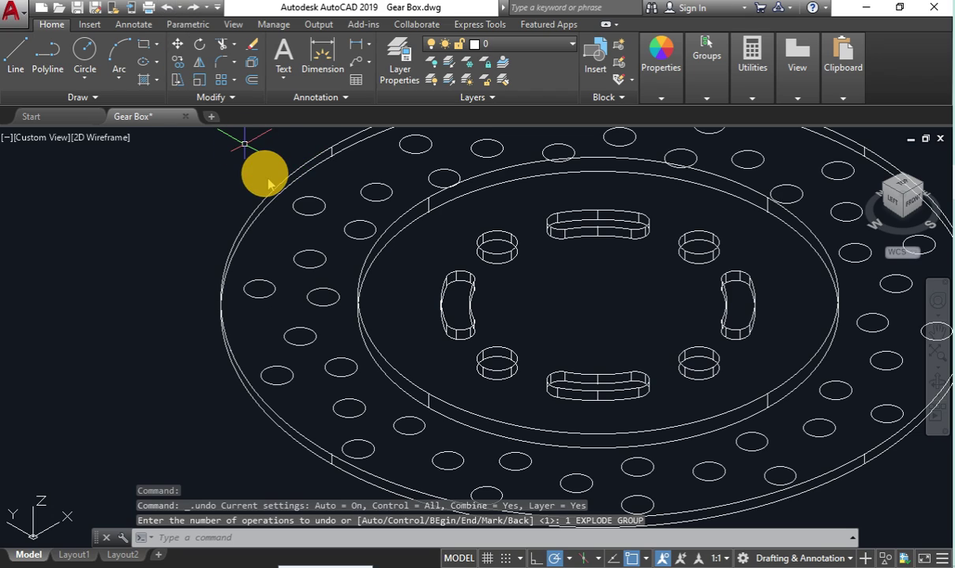
{"action": "left_click", "coordinate": [313, 255]}
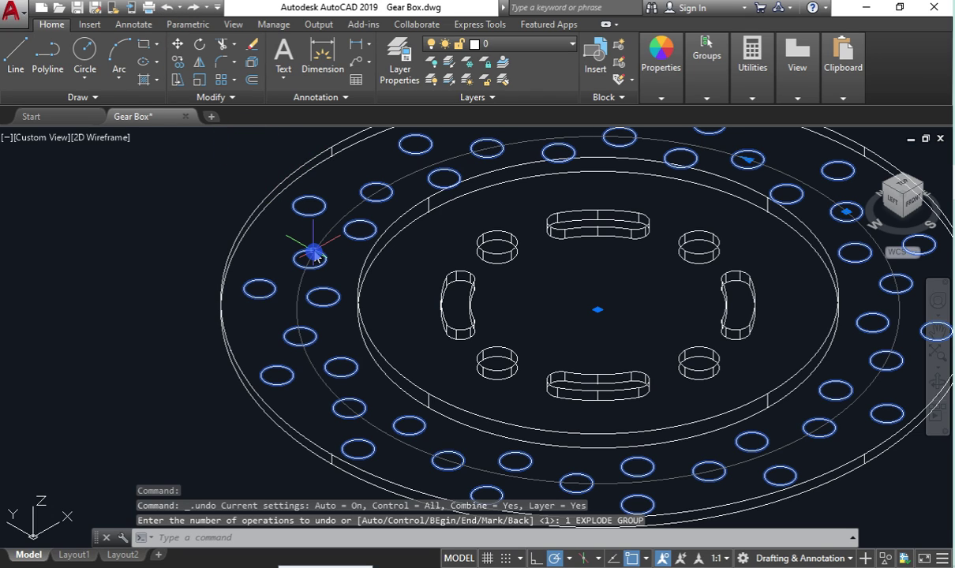
{"action": "left_click", "coordinate": [51, 25]}
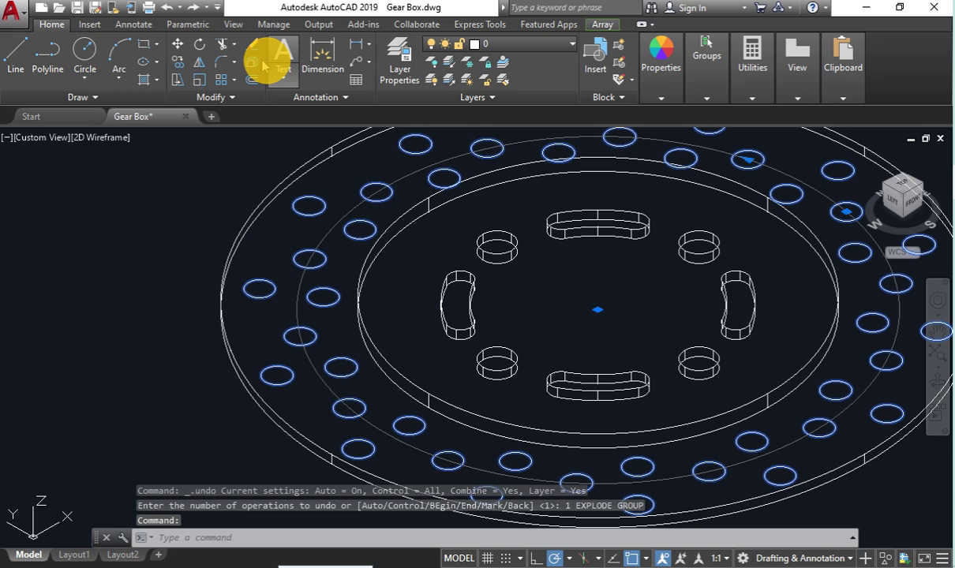
{"action": "left_click", "coordinate": [263, 65]}
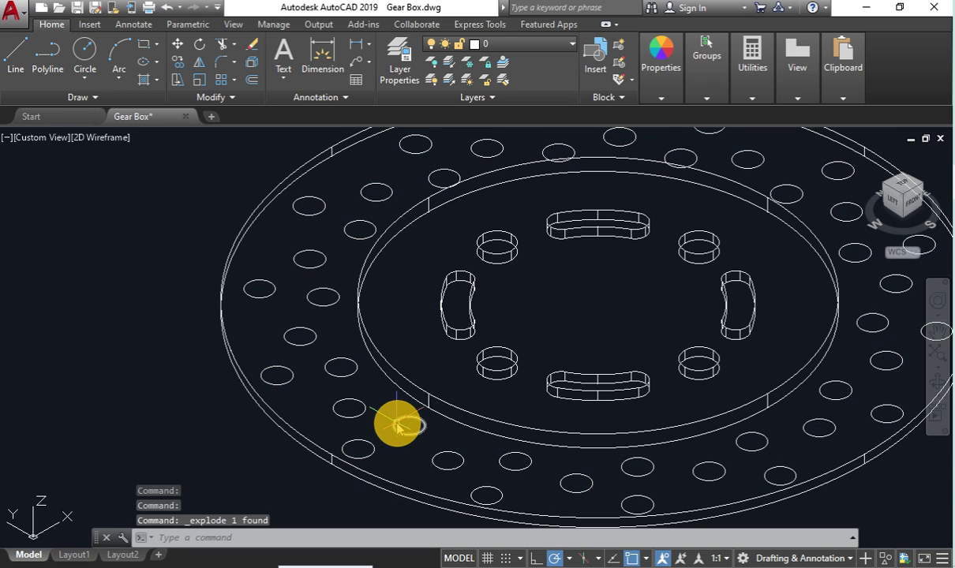
{"action": "left_click", "coordinate": [359, 417]}
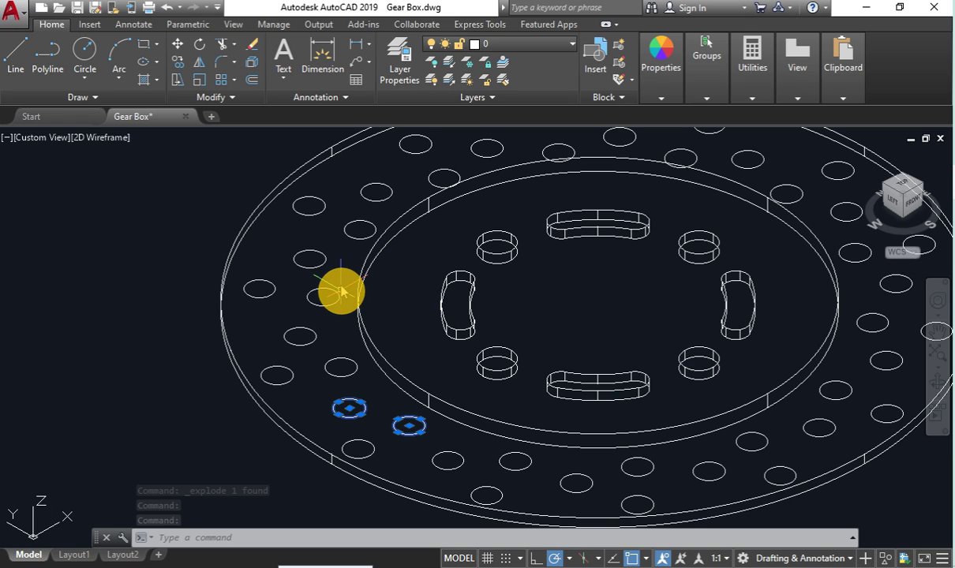
Step: Extrude the window-selected rim hole circles into tall cylinders rising through the disc
{"action": "scroll", "coordinate": [341, 292], "scroll_direction": "down", "scroll_amount": 3}
{"action": "key", "text": "ctrl+a"}
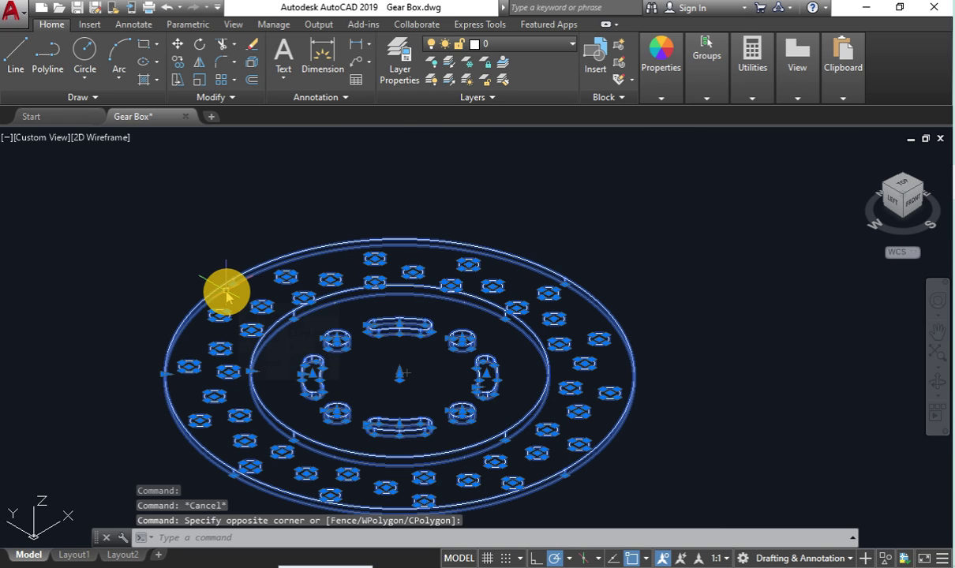
{"action": "type", "text": "x"}
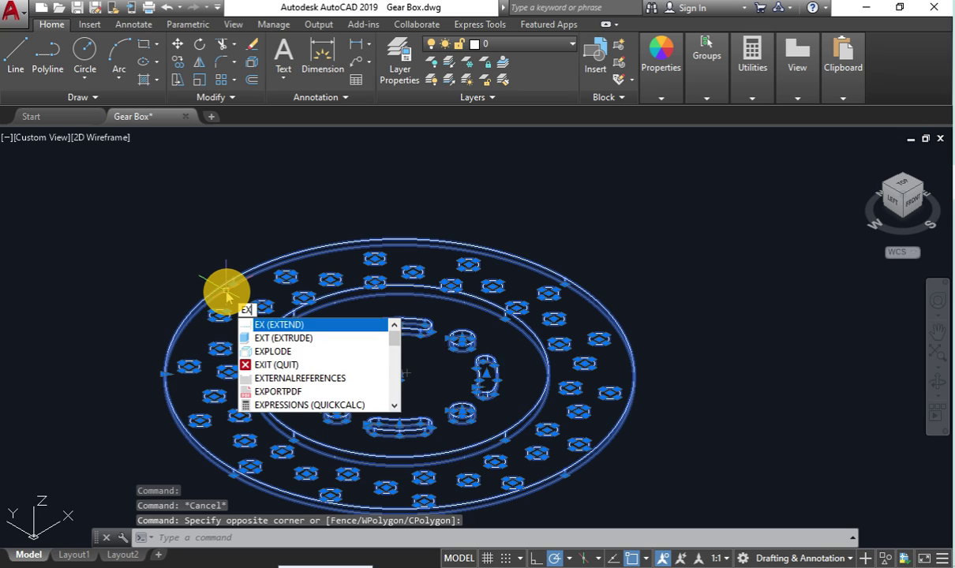
{"action": "type", "text": "t"}
{"action": "key", "text": "Return"}
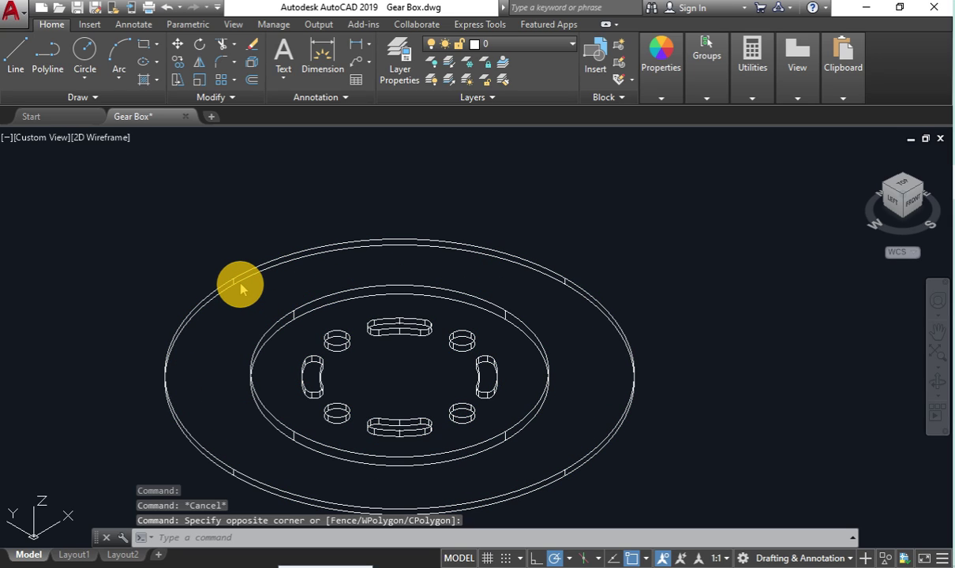
{"action": "left_click_drag", "start_coordinate": [241, 289], "coordinate": [256, 249]}
{"action": "right_click", "coordinate": [256, 250]}
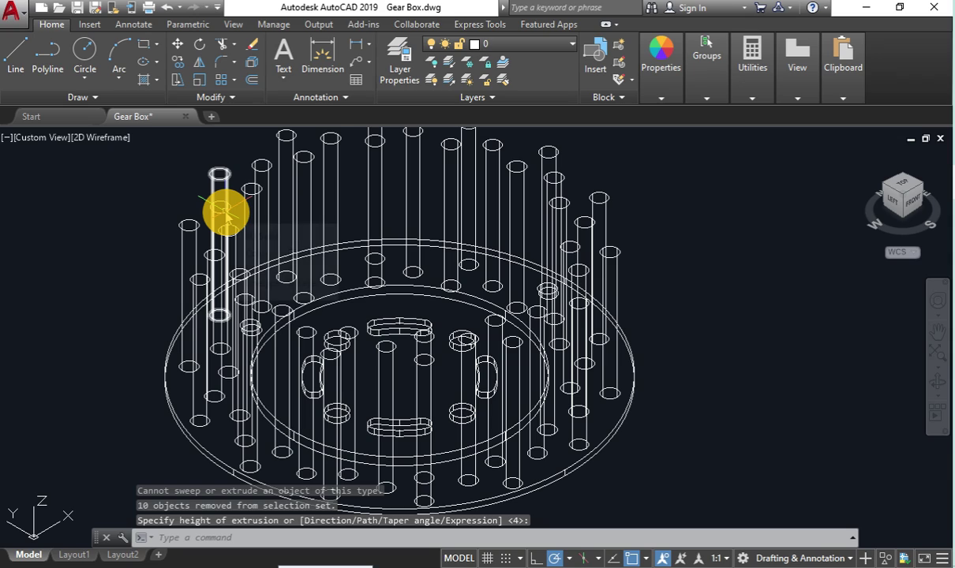
{"action": "type", "text": "su"}
{"action": "key", "text": "Return"}
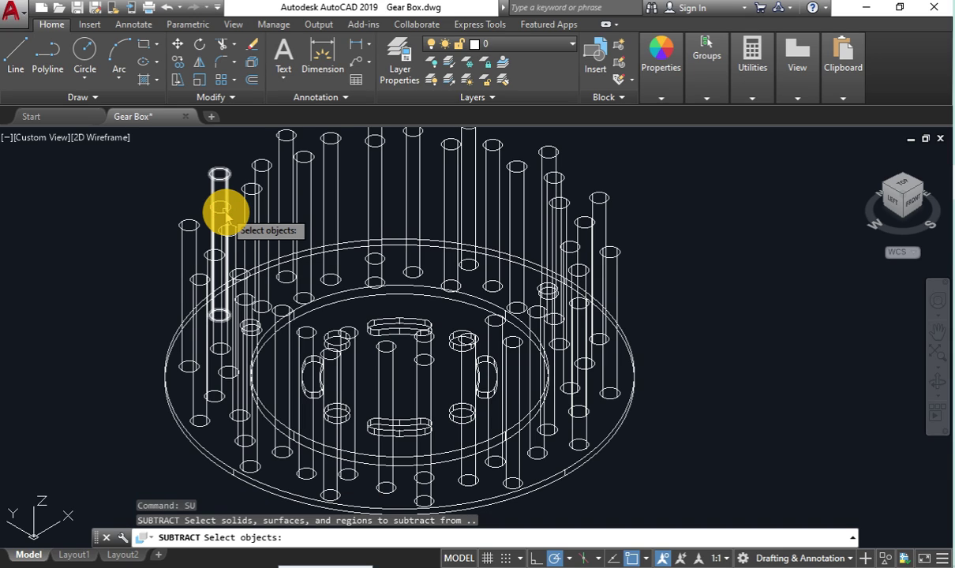
{"action": "left_click", "coordinate": [167, 385]}
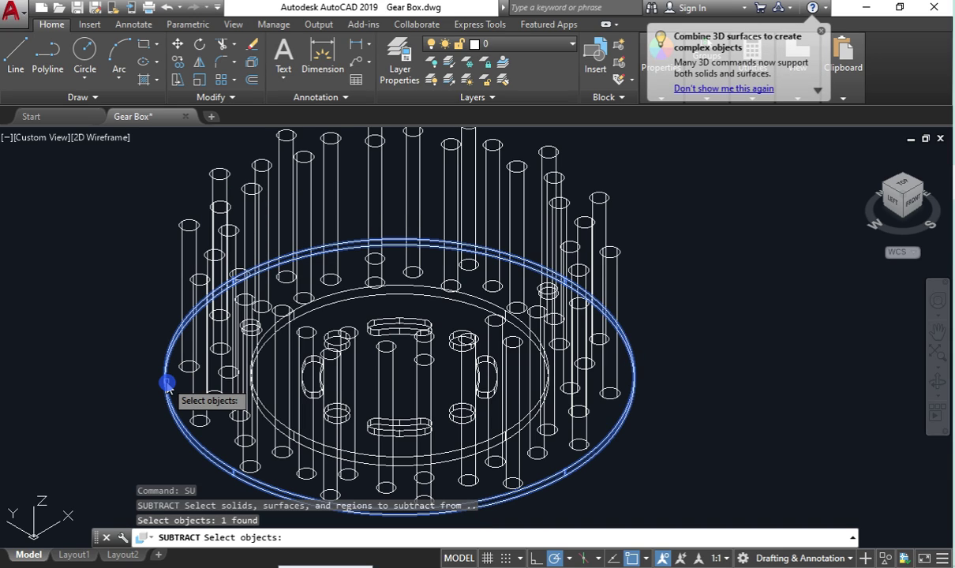
{"action": "right_click", "coordinate": [118, 320]}
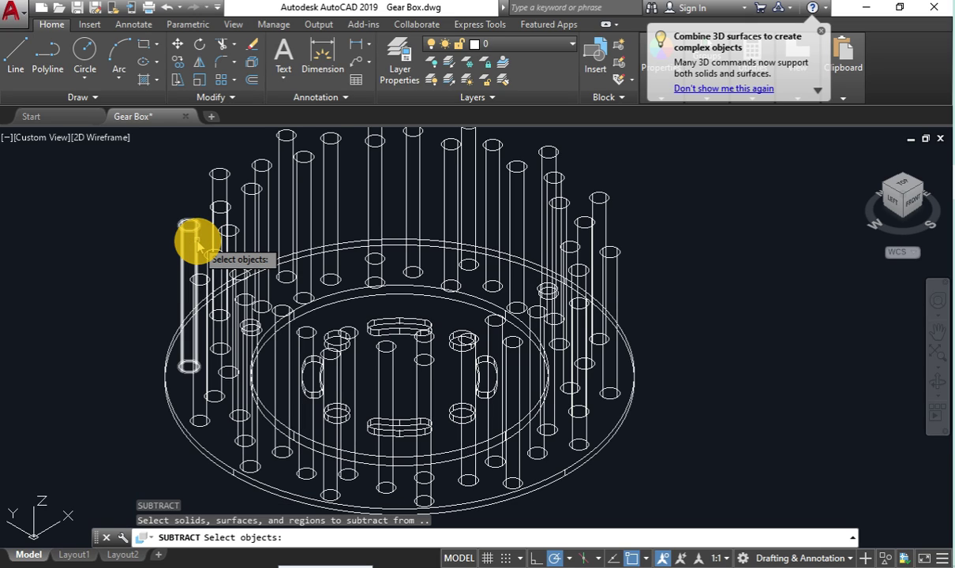
{"action": "left_click", "coordinate": [165, 366]}
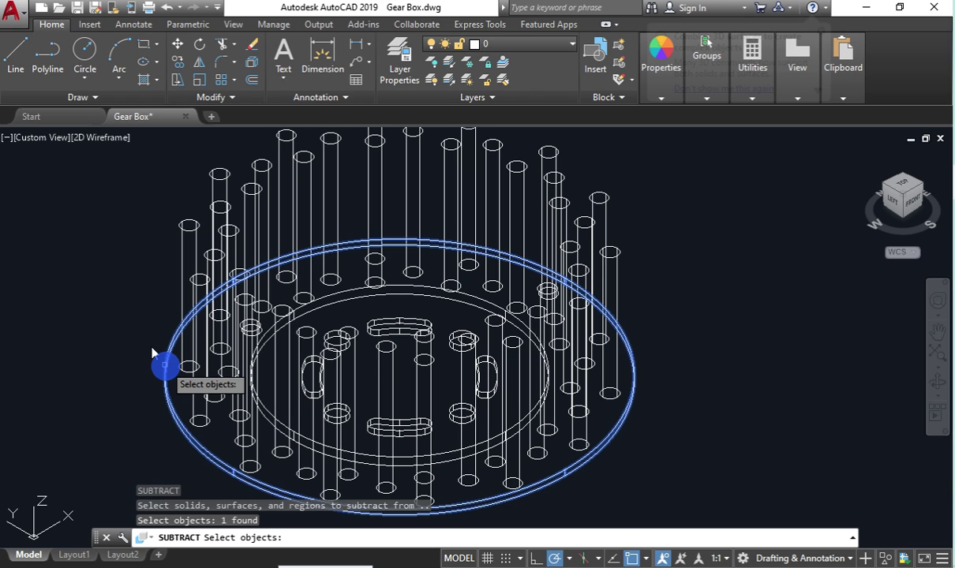
{"action": "left_click", "coordinate": [77, 181]}
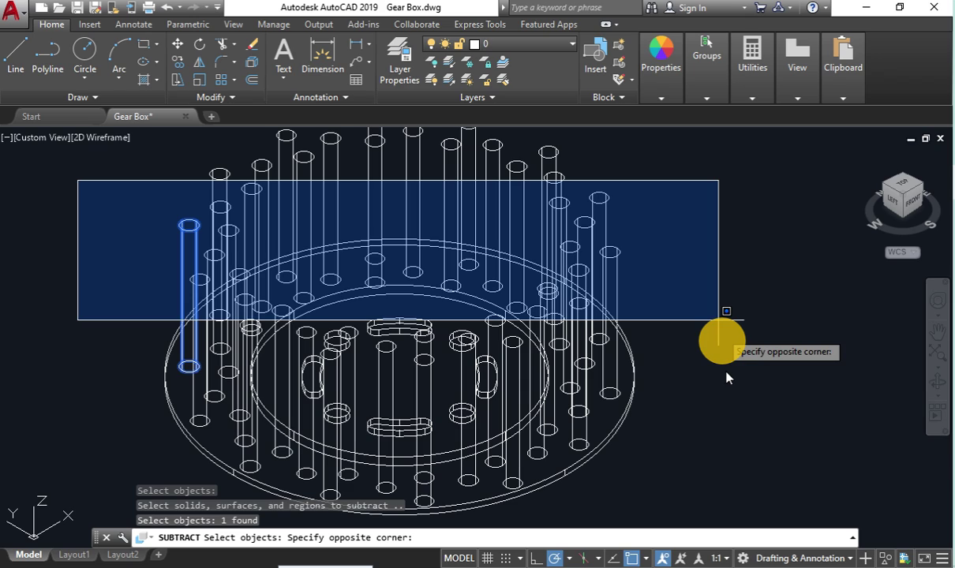
{"action": "left_click", "coordinate": [716, 477]}
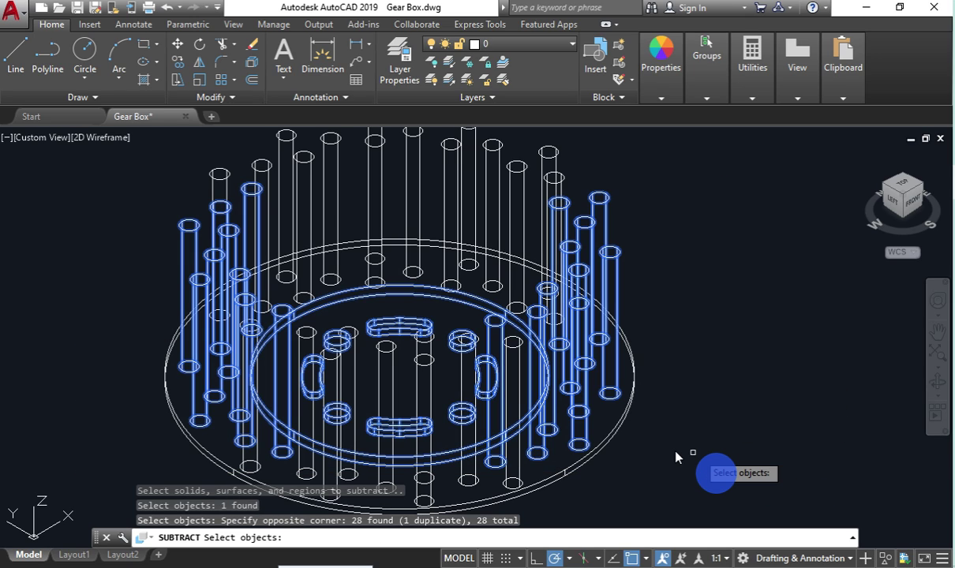
{"action": "left_click", "coordinate": [764, 361]}
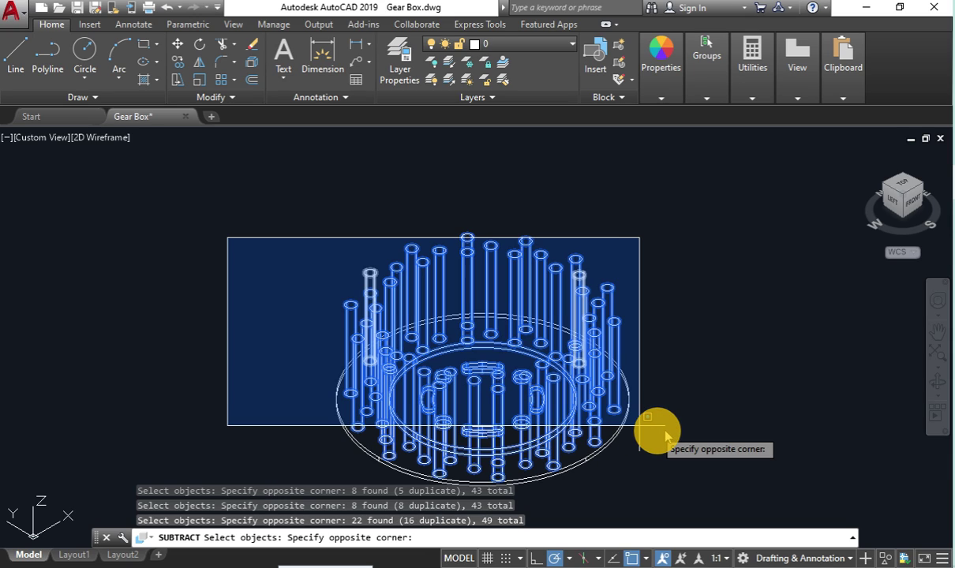
{"action": "left_click", "coordinate": [666, 433]}
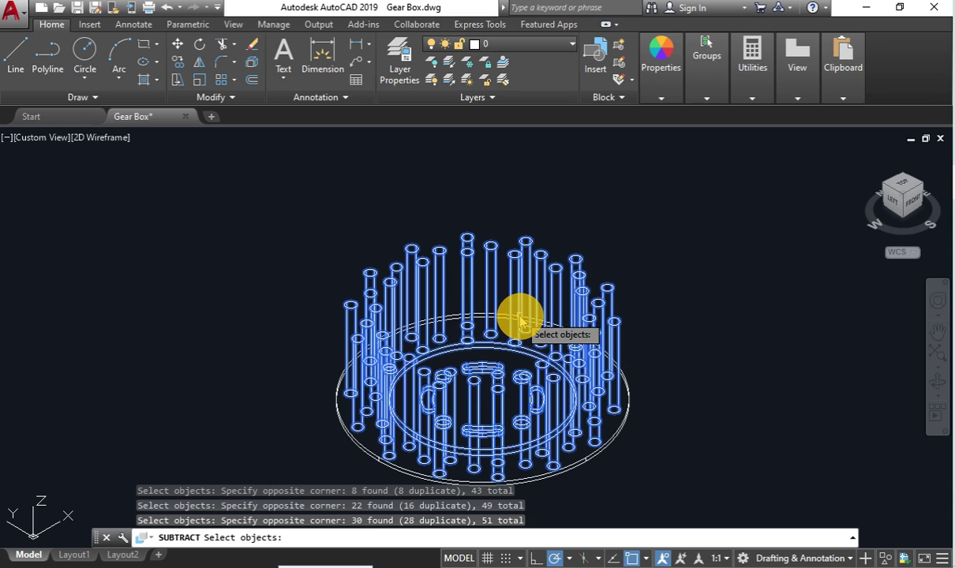
{"action": "key", "text": "Return"}
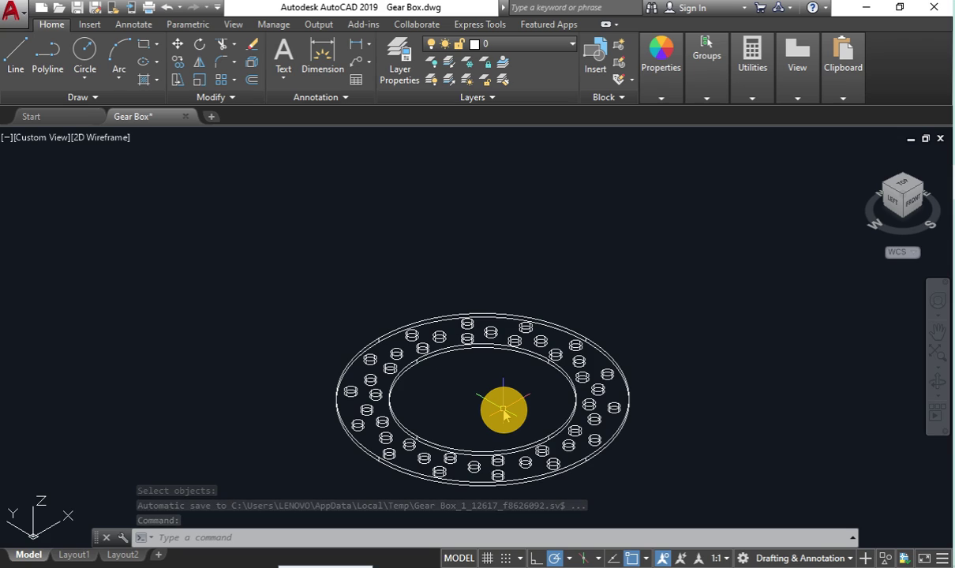
{"action": "key", "text": "ctrl+z"}
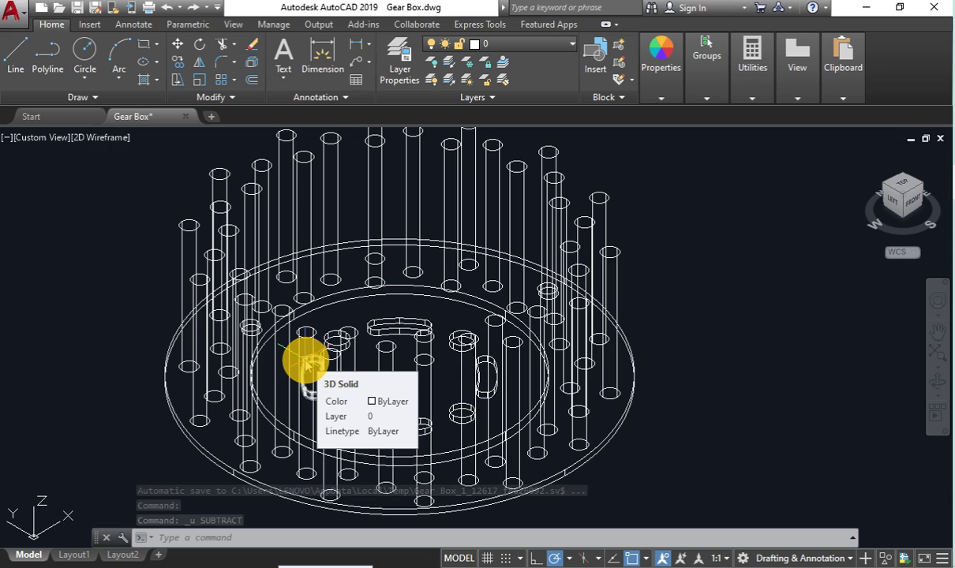
{"action": "type", "text": "su"}
{"action": "key", "text": "Return"}
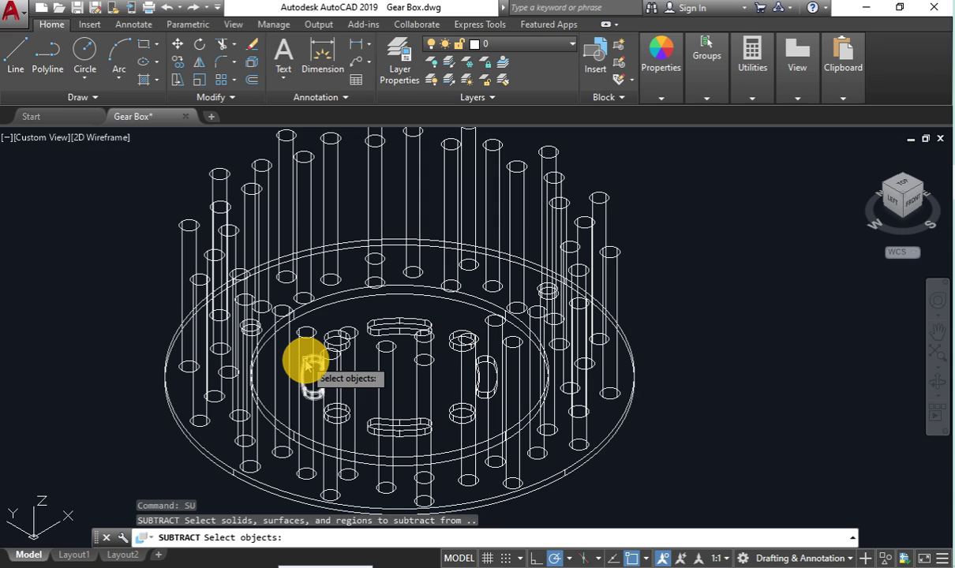
Step: Add the left-side and back-row rim cylinders to the subtraction set
{"action": "left_click", "coordinate": [189, 277]}
{"action": "left_click", "coordinate": [228, 261]}
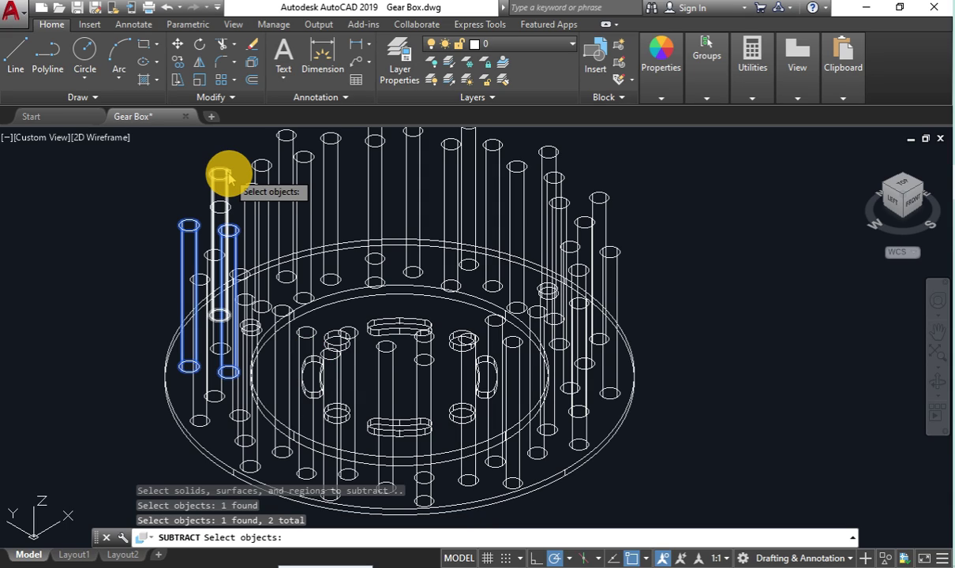
{"action": "left_click", "coordinate": [223, 175]}
{"action": "left_click", "coordinate": [262, 168]}
{"action": "left_click", "coordinate": [251, 196]}
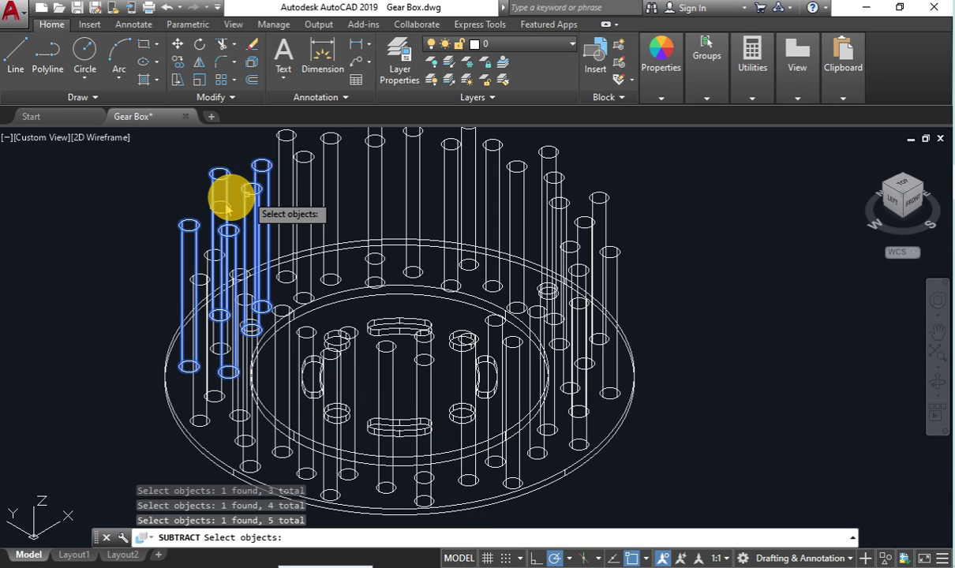
{"action": "left_click", "coordinate": [222, 212]}
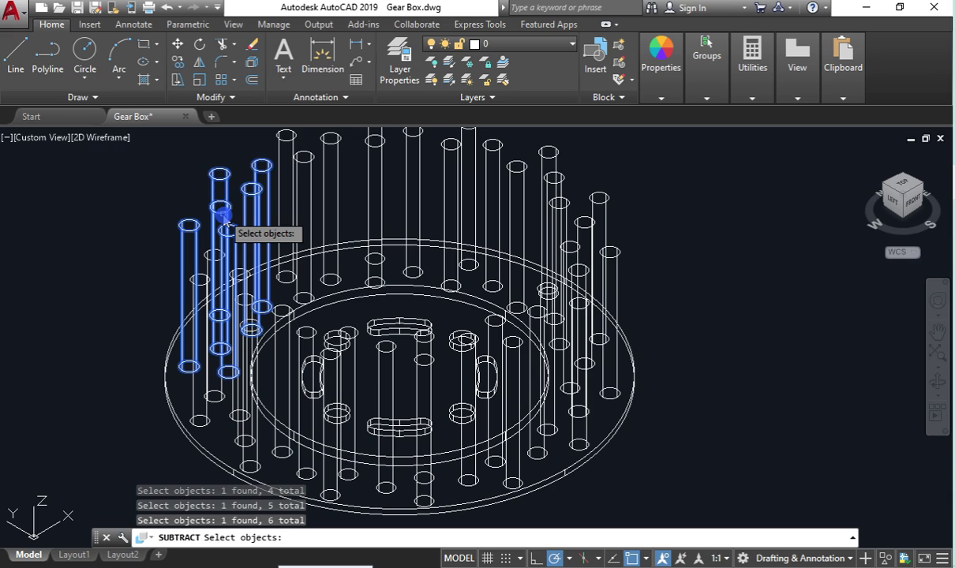
{"action": "left_click", "coordinate": [200, 283]}
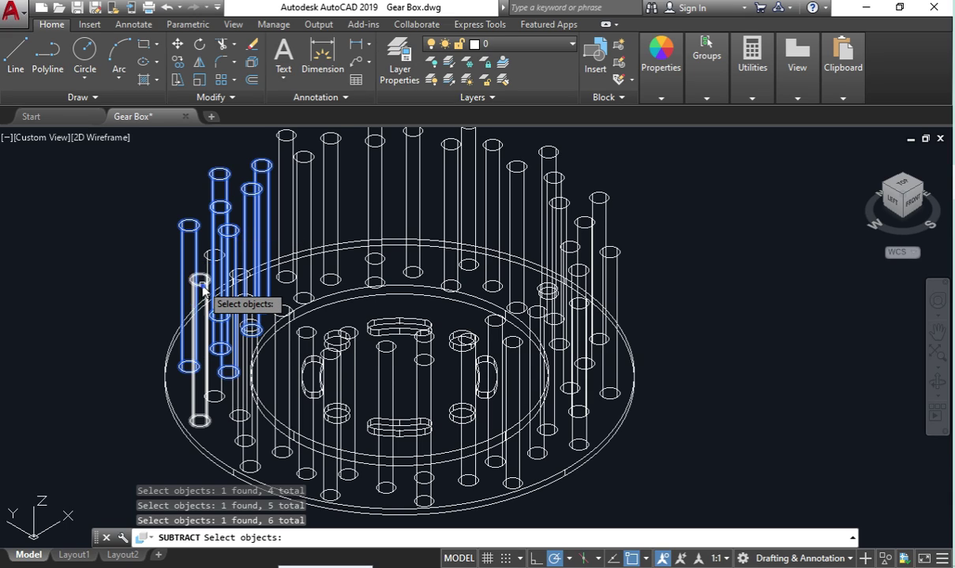
{"action": "scroll", "coordinate": [194, 284], "scroll_direction": "down", "scroll_amount": 5}
{"action": "left_click", "coordinate": [175, 292]}
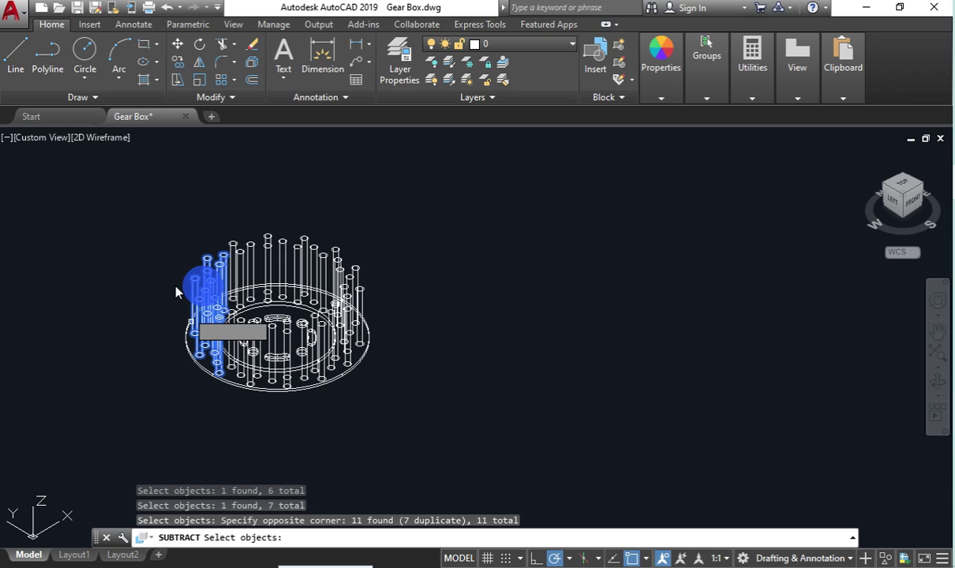
{"action": "left_click", "coordinate": [153, 213]}
{"action": "left_click", "coordinate": [384, 305]}
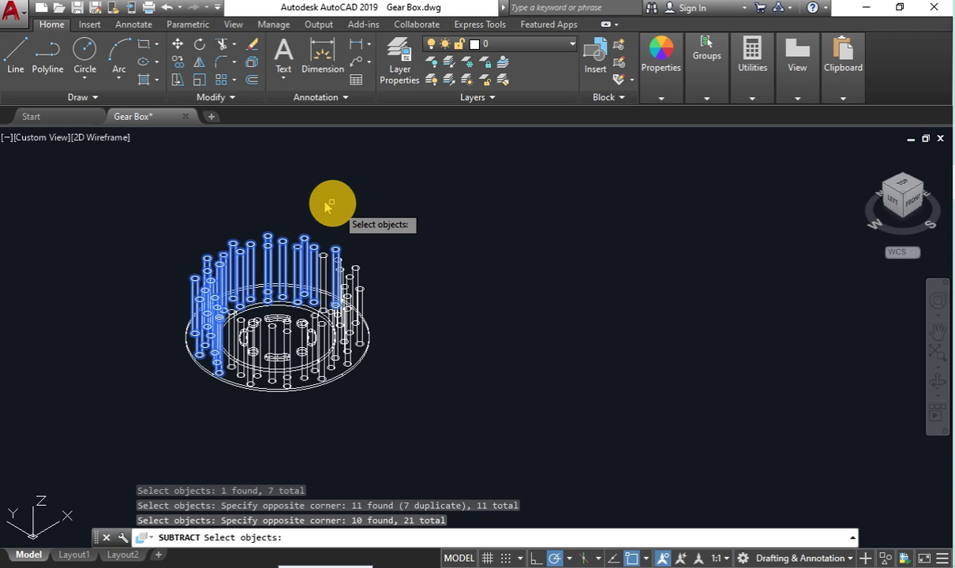
Step: Add the right-side and front cylinders to reach 42, then subtract them from the disc
{"action": "left_click_drag", "start_coordinate": [330, 206], "coordinate": [367, 371]}
{"action": "left_click", "coordinate": [236, 351]}
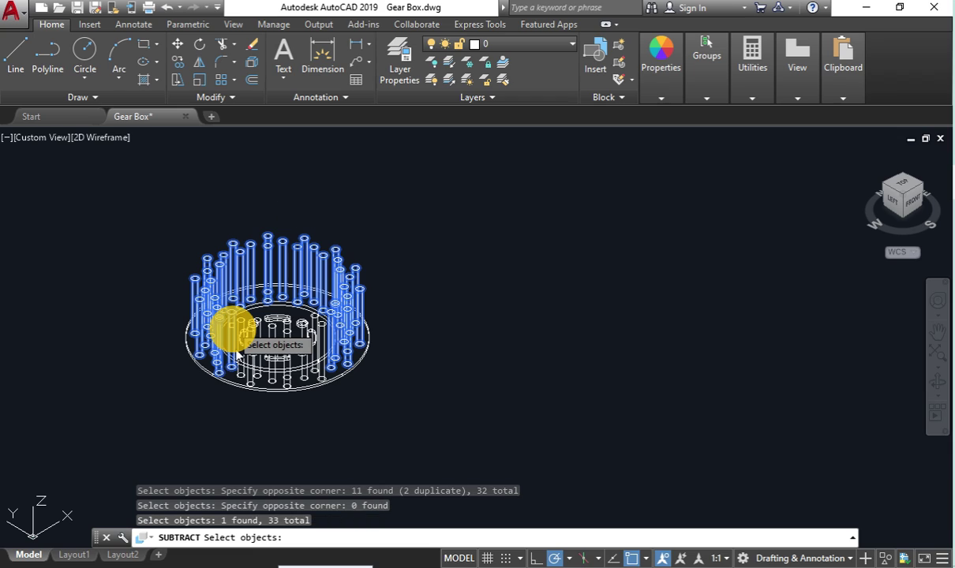
{"action": "left_click", "coordinate": [238, 356]}
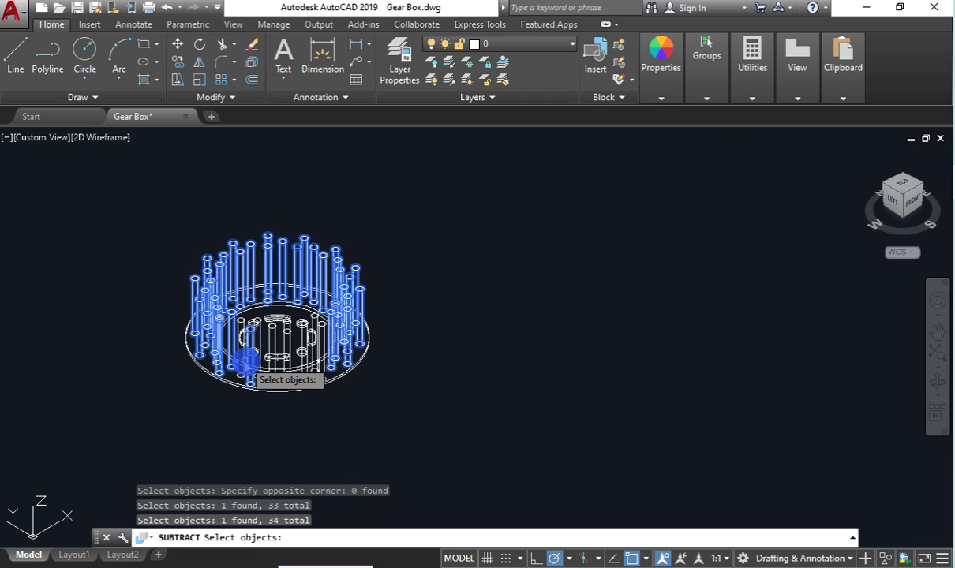
{"action": "scroll", "coordinate": [243, 361], "scroll_direction": "up", "scroll_amount": 5}
{"action": "left_click", "coordinate": [250, 347]}
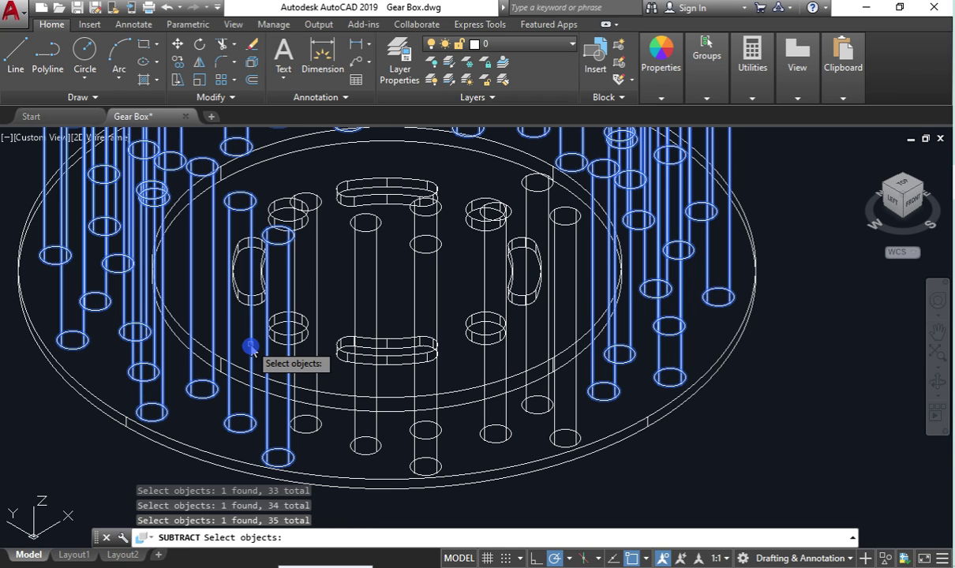
{"action": "left_click_drag", "start_coordinate": [383, 423], "coordinate": [334, 444]}
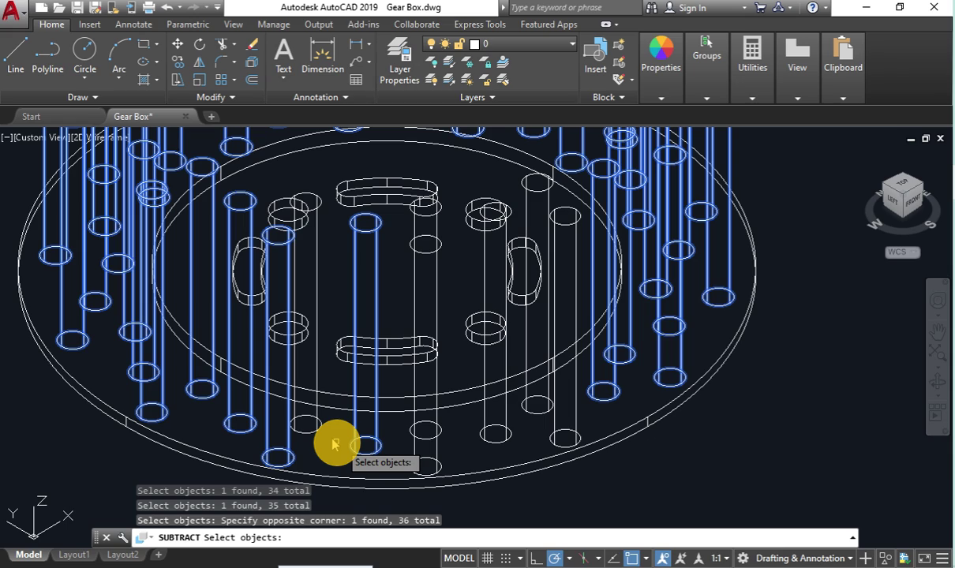
{"action": "left_click", "coordinate": [317, 428]}
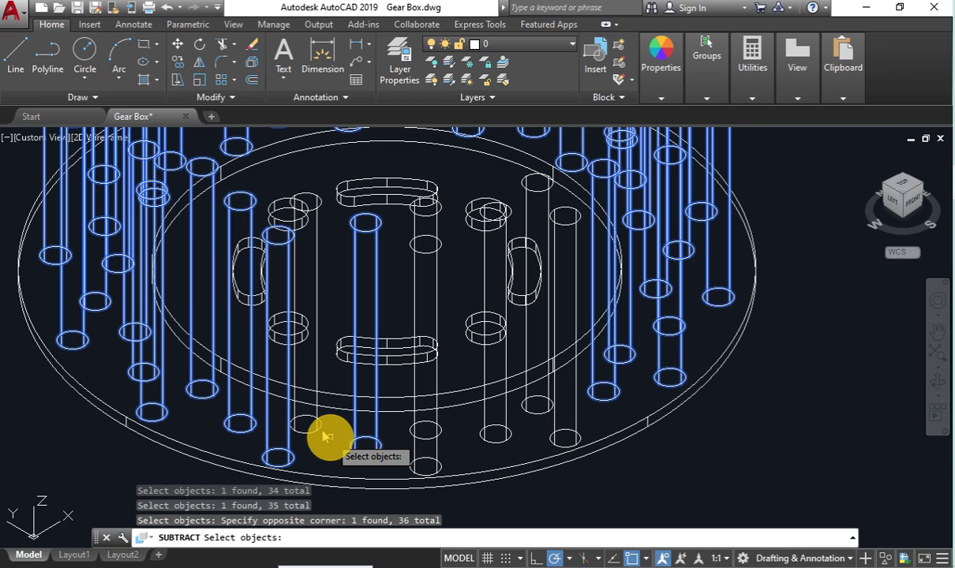
{"action": "left_click", "coordinate": [437, 430]}
{"action": "left_click", "coordinate": [439, 469]}
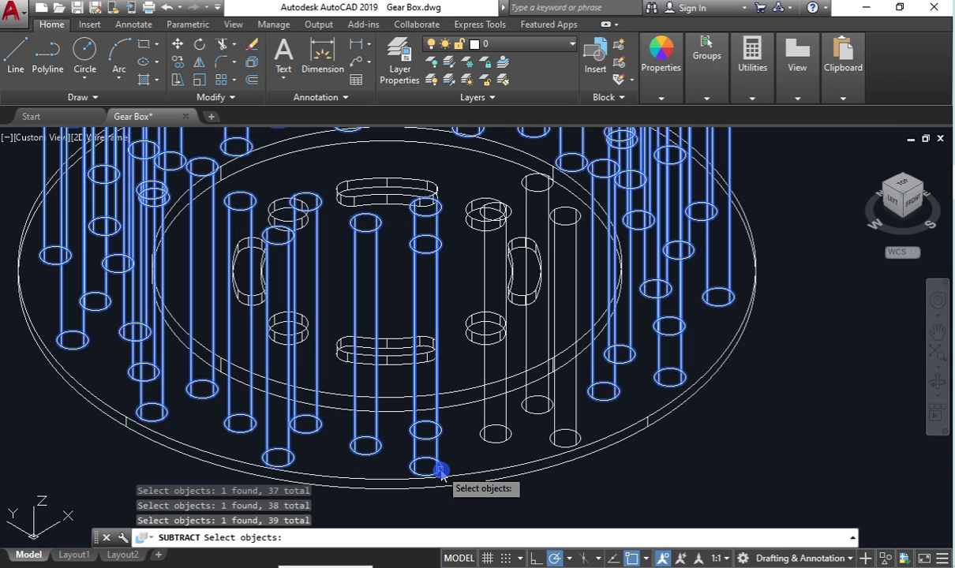
{"action": "left_click", "coordinate": [506, 433]}
{"action": "left_click", "coordinate": [533, 412]}
{"action": "left_click", "coordinate": [552, 433]}
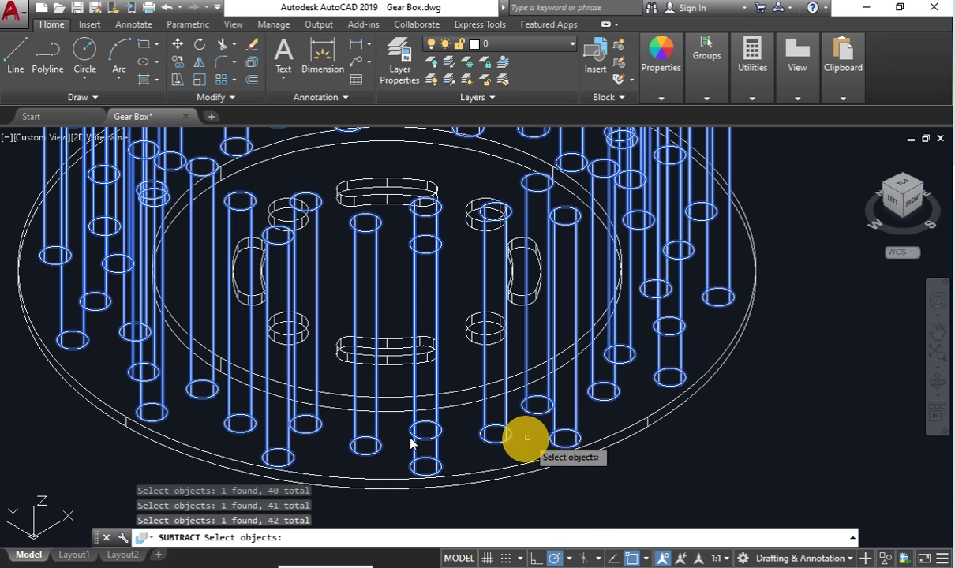
{"action": "key", "text": "Return"}
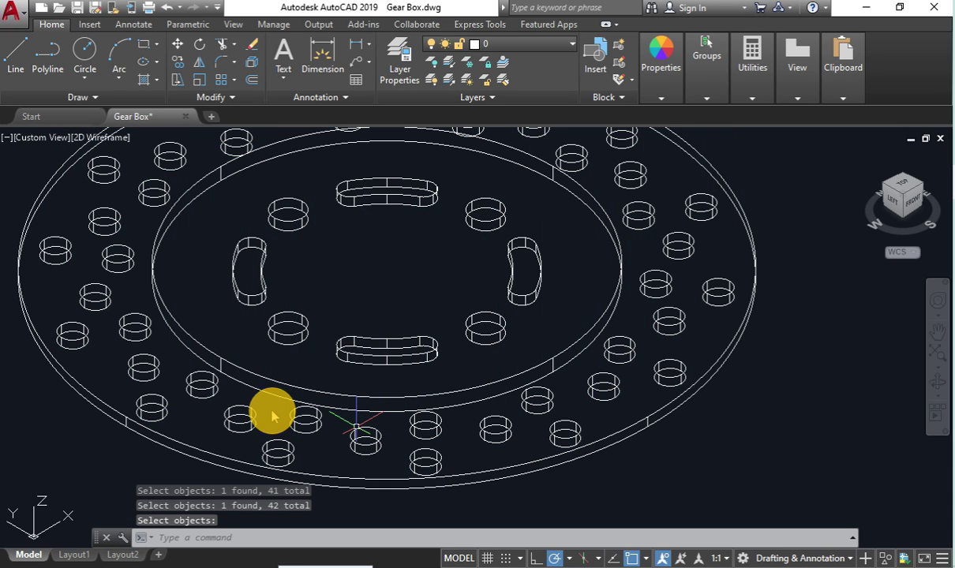
Step: Select the inner bolt-hole cylinders and curved slots around the hub
{"action": "scroll", "coordinate": [272, 416], "scroll_direction": "down", "scroll_amount": 3}
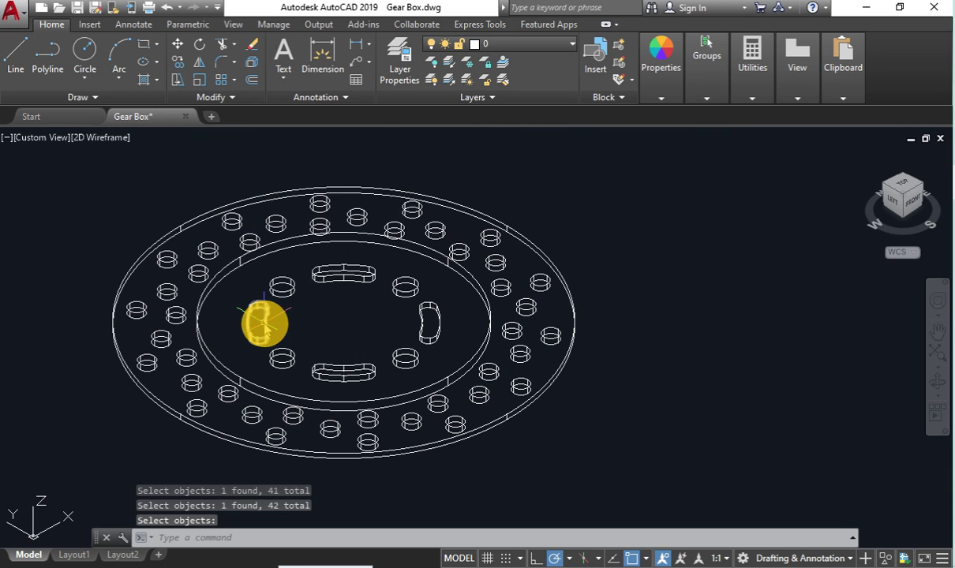
{"action": "right_click", "coordinate": [262, 319]}
{"action": "scroll", "coordinate": [263, 320], "scroll_direction": "up", "scroll_amount": 3}
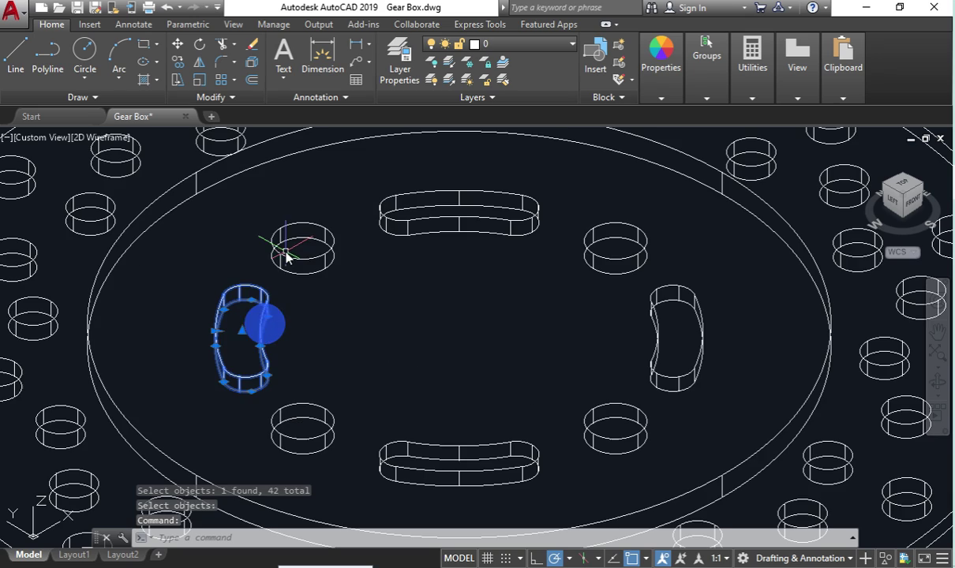
{"action": "left_click", "coordinate": [284, 259]}
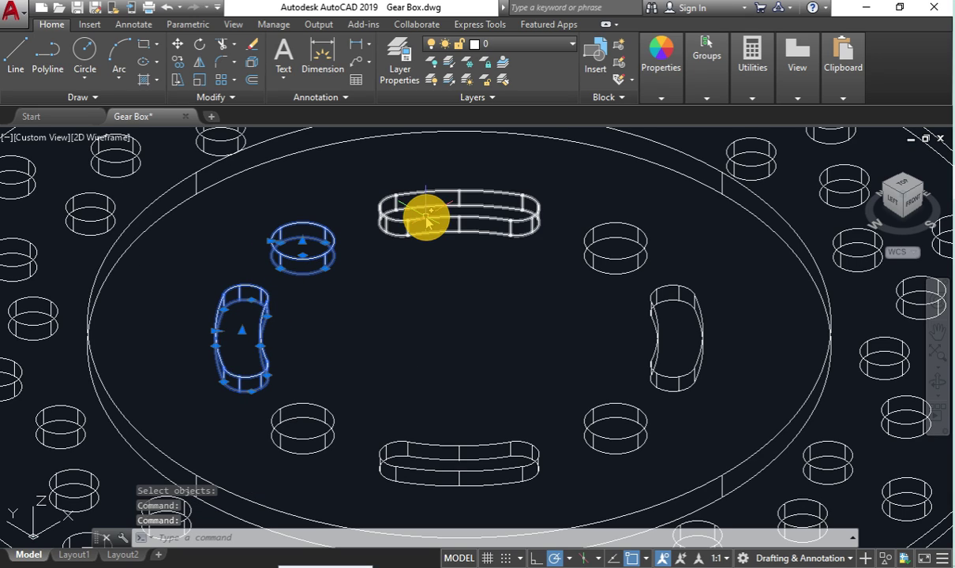
{"action": "left_click", "coordinate": [426, 213]}
{"action": "left_click", "coordinate": [602, 267]}
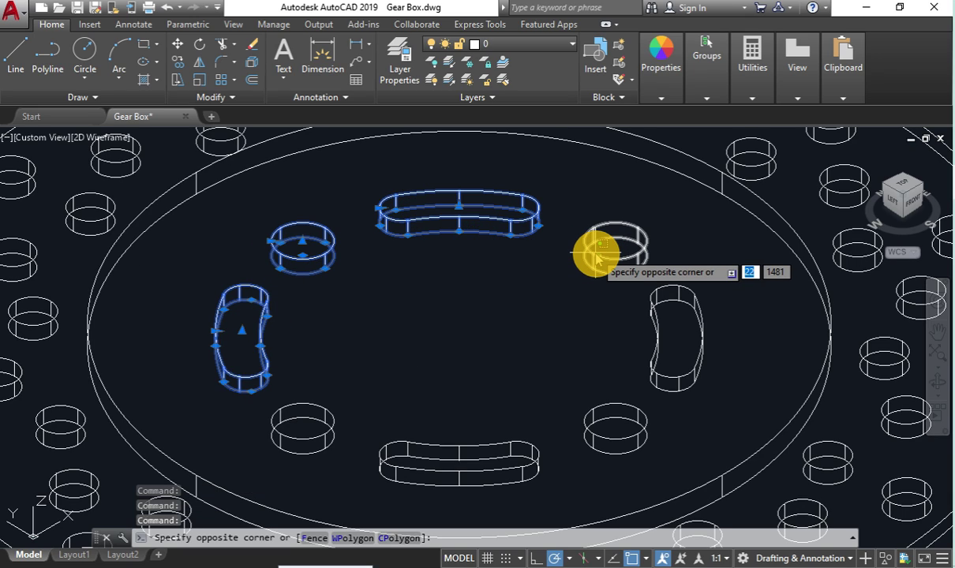
{"action": "left_click", "coordinate": [707, 398]}
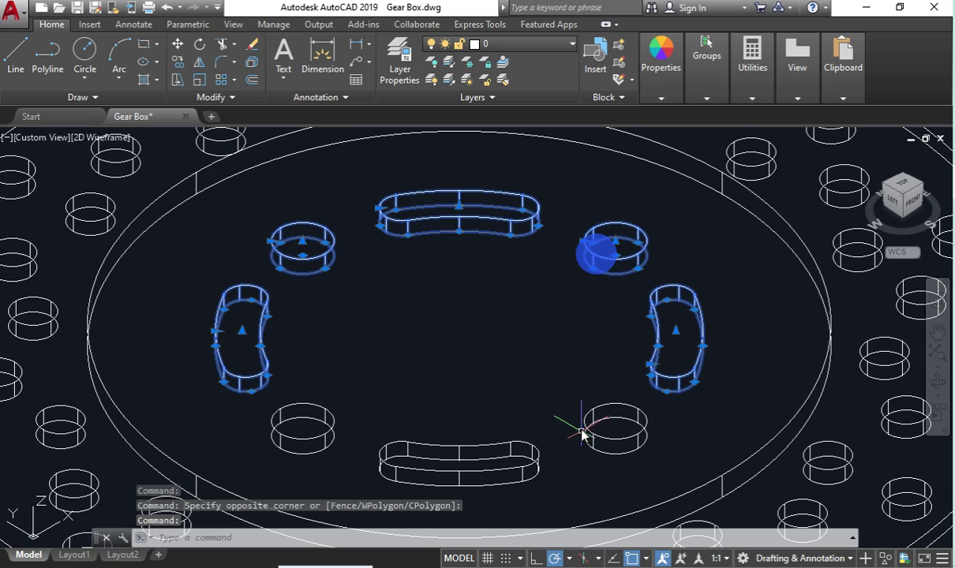
{"action": "left_click", "coordinate": [585, 425]}
{"action": "left_click", "coordinate": [508, 450]}
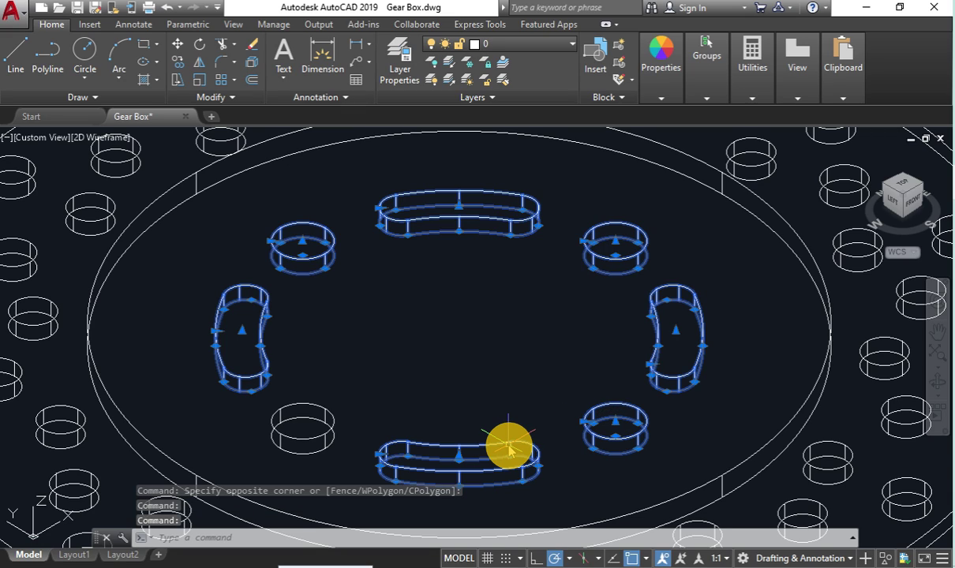
{"action": "left_click", "coordinate": [327, 417]}
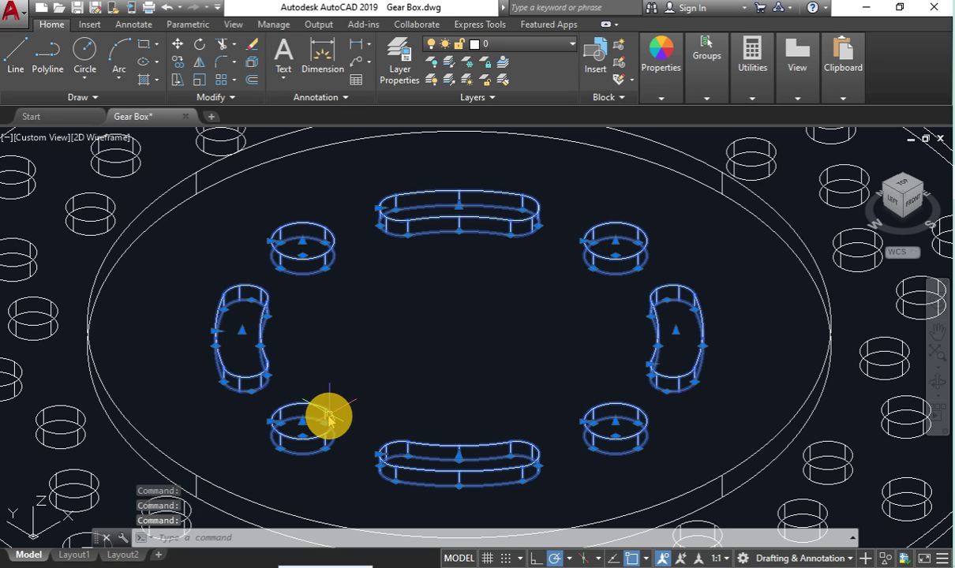
Step: Stretch the lower-left bolt-hole cylinder taller by dragging its centre grip upward
{"action": "left_click", "coordinate": [303, 422]}
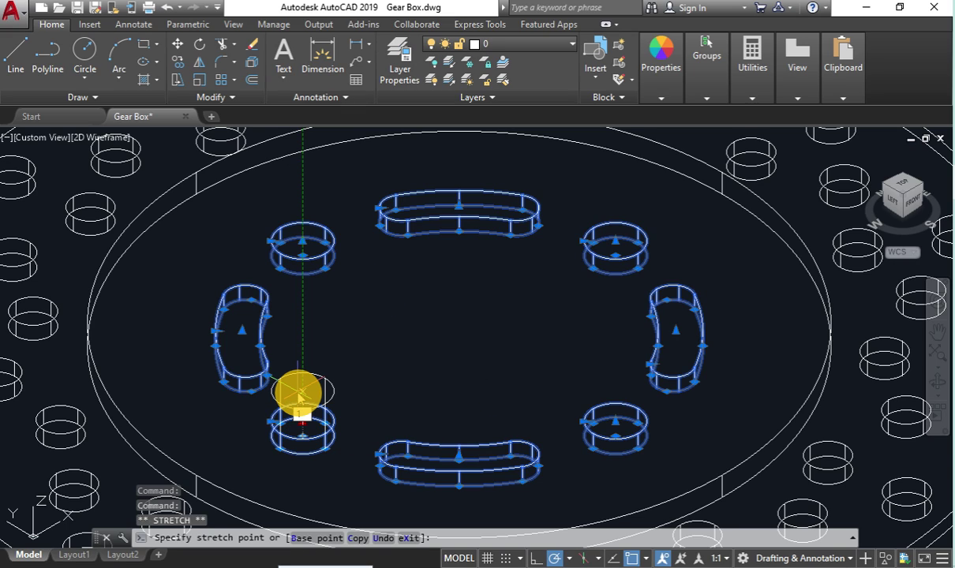
{"action": "type", "text": "1"}
{"action": "key", "text": "Return"}
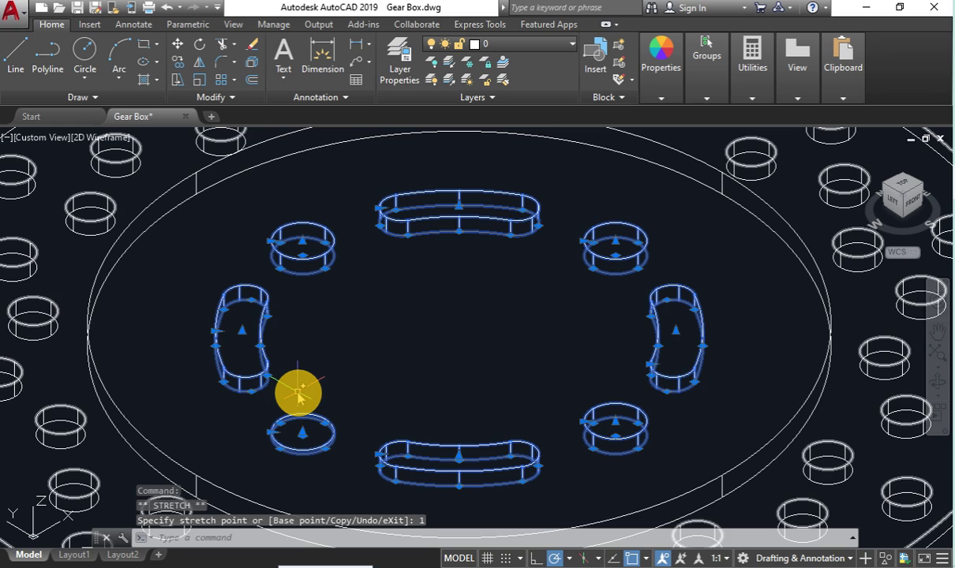
{"action": "key", "text": "ctrl+z"}
{"action": "left_click", "coordinate": [298, 397]}
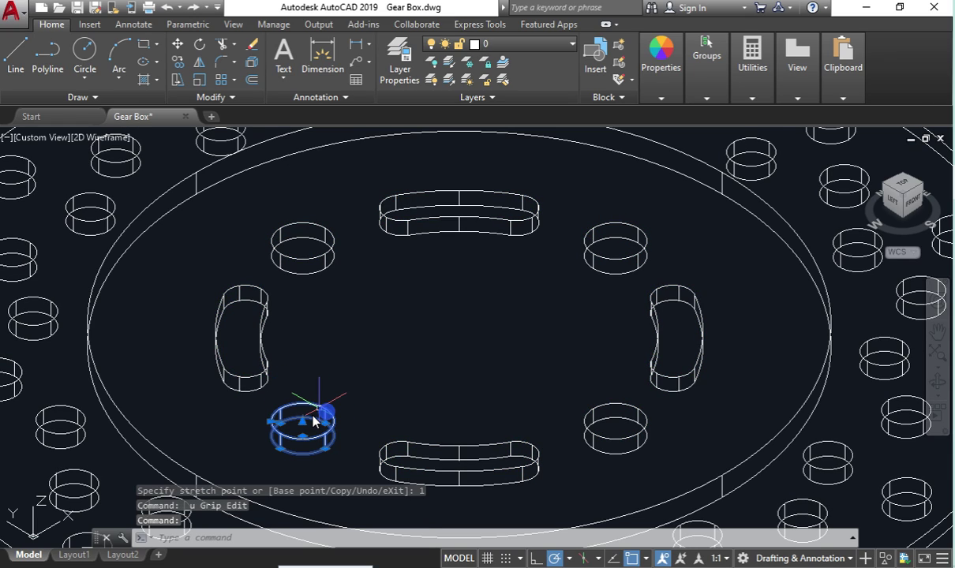
{"action": "left_click", "coordinate": [305, 424]}
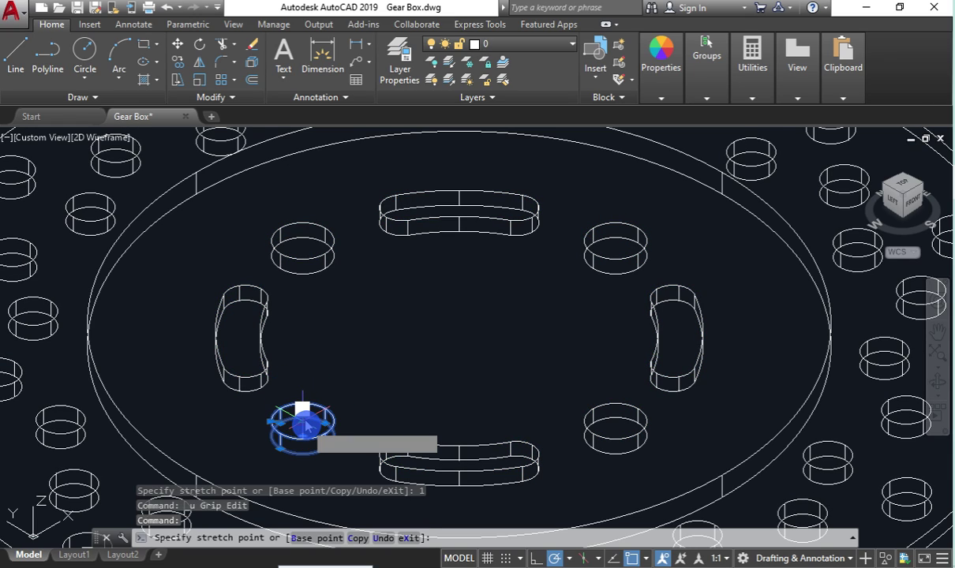
{"action": "key", "text": "Escape"}
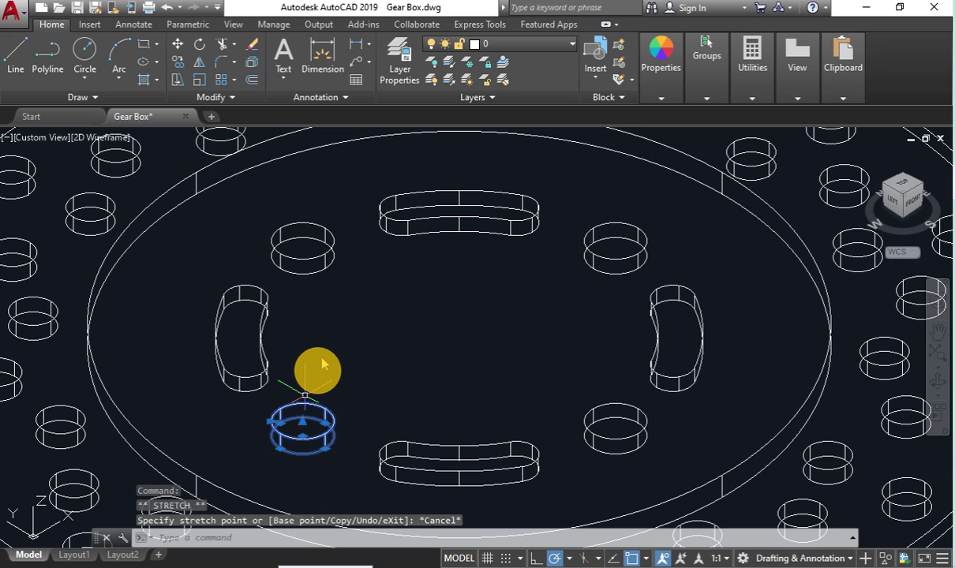
{"action": "left_click_drag", "start_coordinate": [304, 414], "coordinate": [321, 340]}
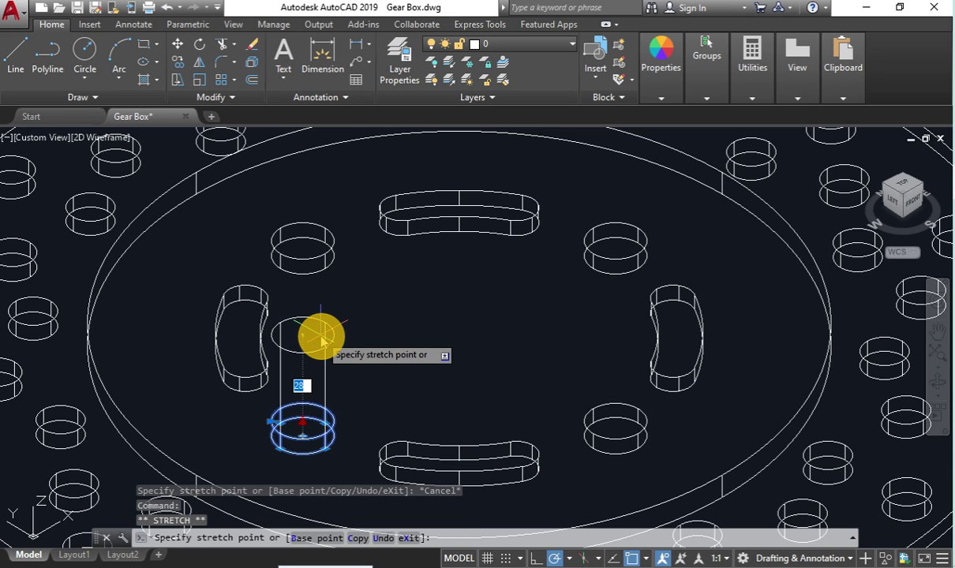
{"action": "key", "text": "Escape"}
{"action": "left_click", "coordinate": [260, 334]}
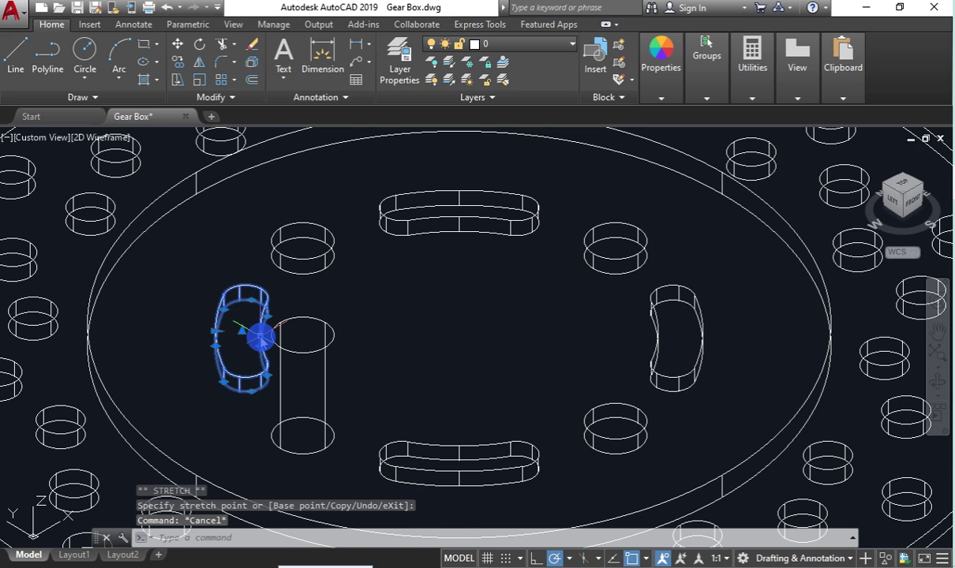
Step: Stretch the left curved slot upward from its centre grip, then reselect the tall cylinder
{"action": "left_click", "coordinate": [250, 335]}
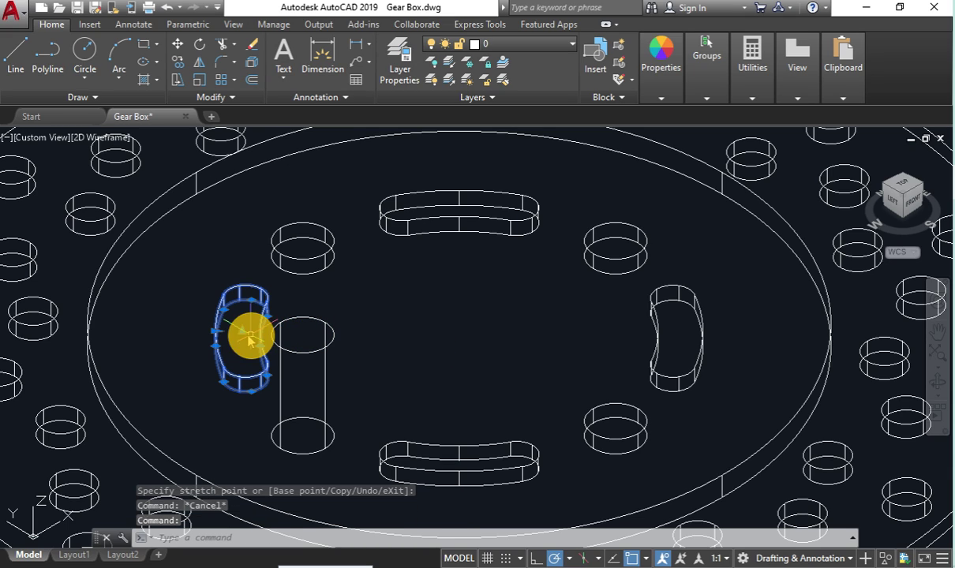
{"action": "left_click", "coordinate": [242, 256]}
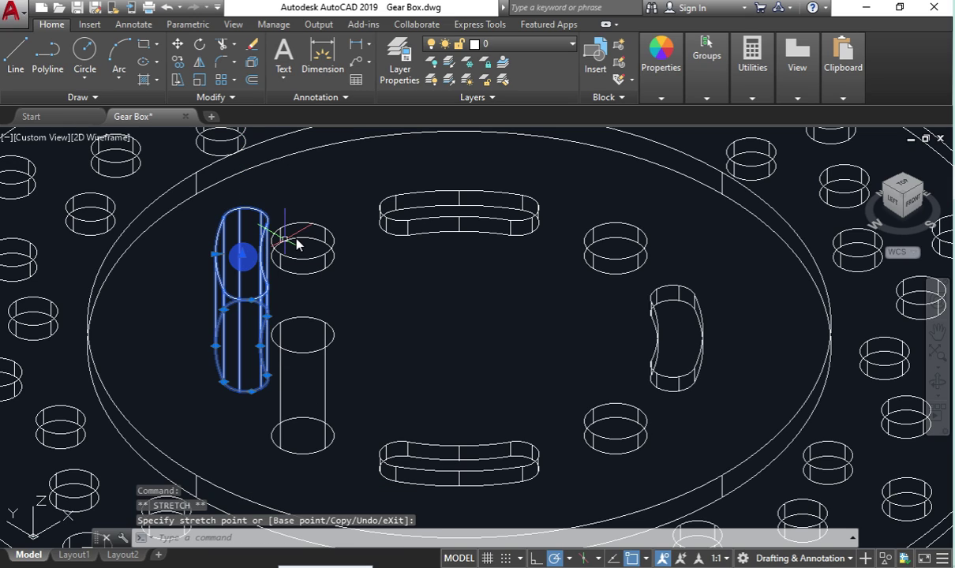
{"action": "left_click", "coordinate": [305, 261]}
{"action": "left_click", "coordinate": [304, 252]}
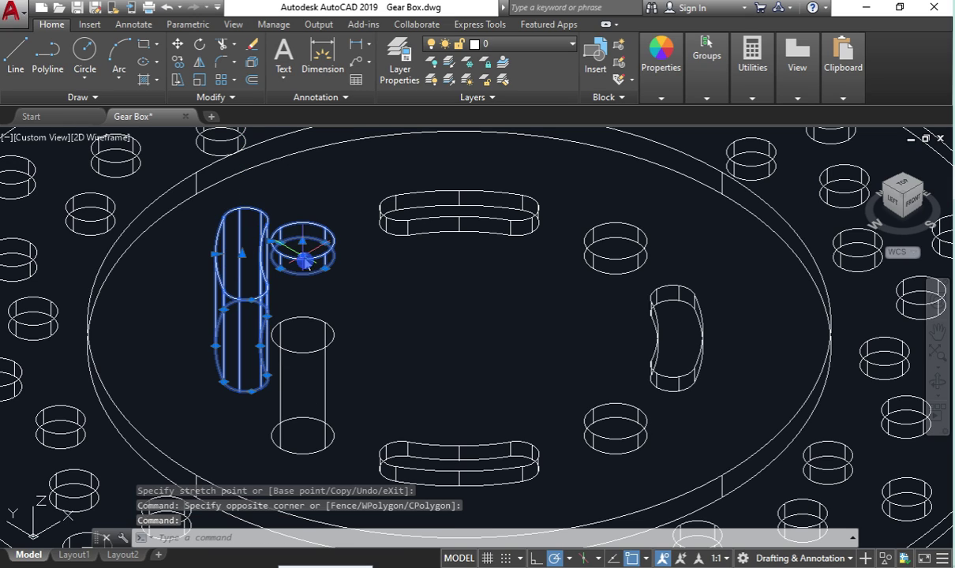
{"action": "key", "text": "Escape"}
{"action": "left_click", "coordinate": [324, 432]}
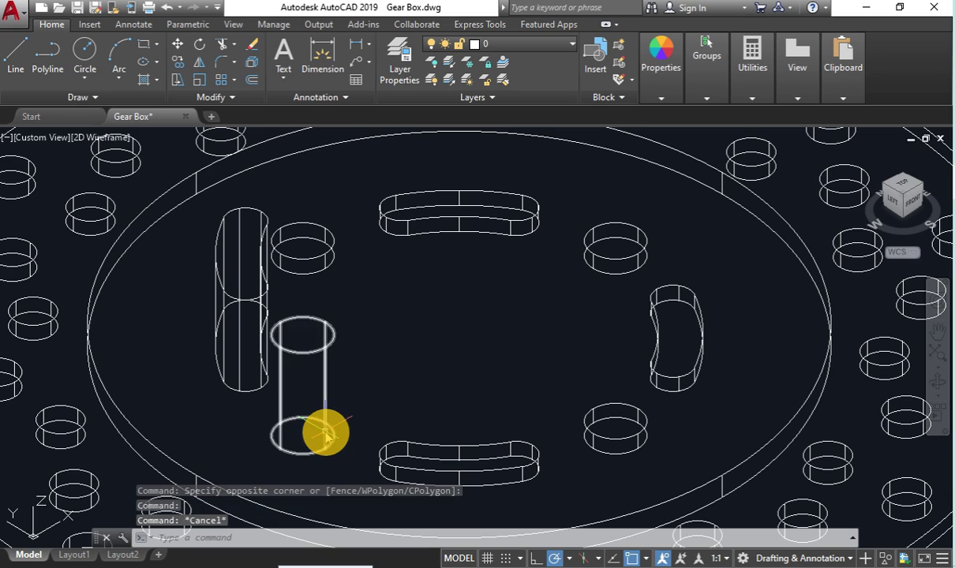
Step: Copy the tall lower-left cylinder from its bottom centre to the lower-right, upper-right and upper-left inner holes
{"action": "left_click", "coordinate": [178, 61]}
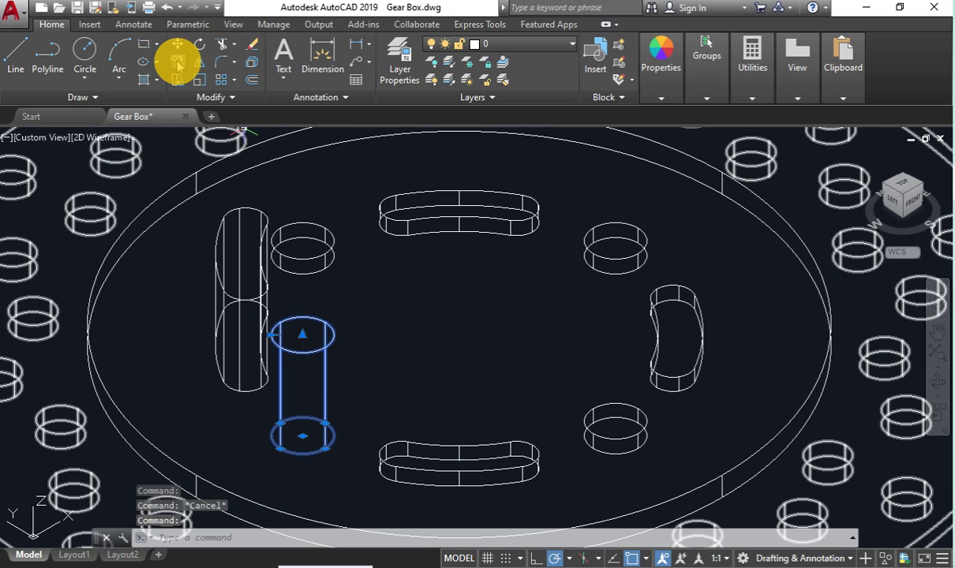
{"action": "left_click", "coordinate": [324, 447]}
{"action": "left_click", "coordinate": [618, 255]}
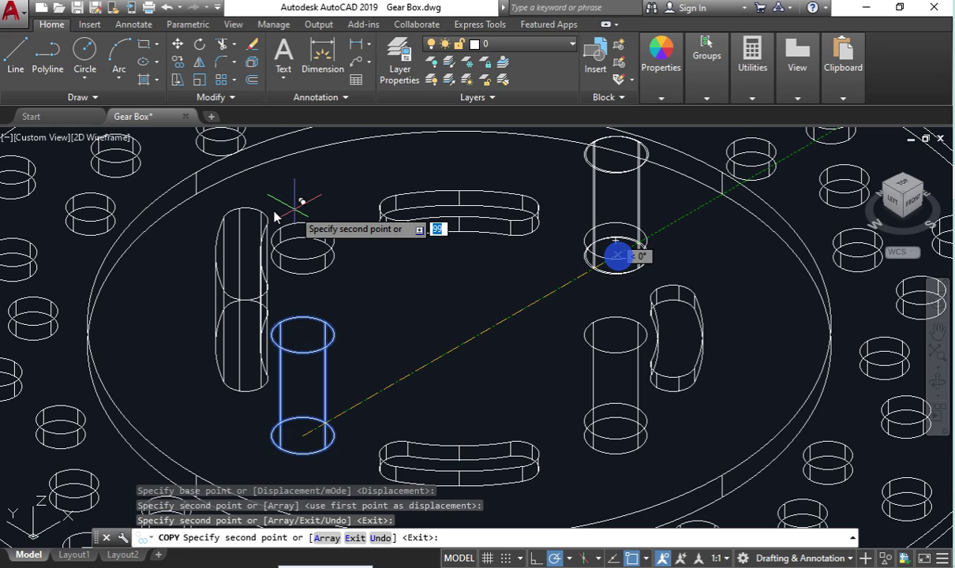
{"action": "left_click", "coordinate": [330, 206]}
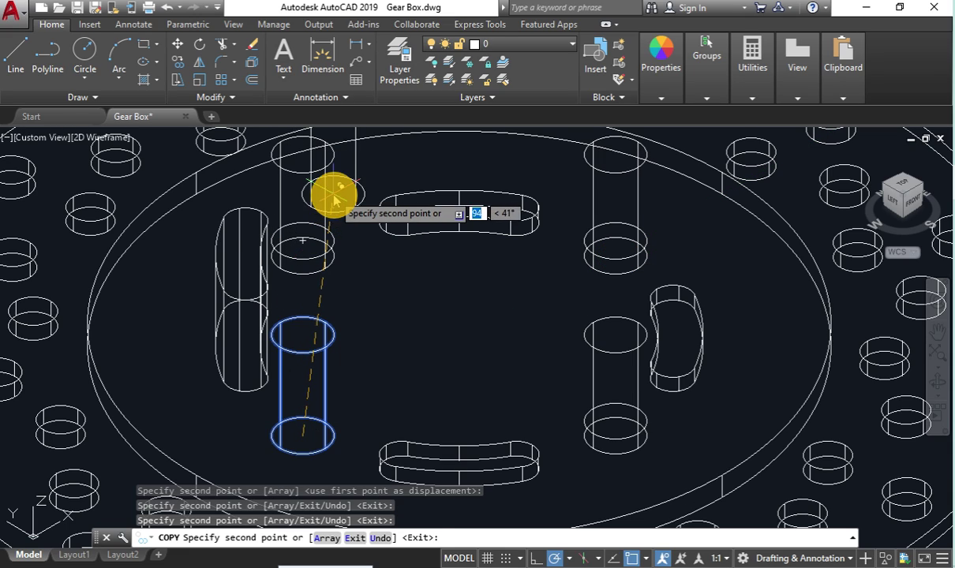
{"action": "key", "text": "Escape"}
{"action": "left_click", "coordinate": [265, 378]}
{"action": "left_click", "coordinate": [226, 123]}
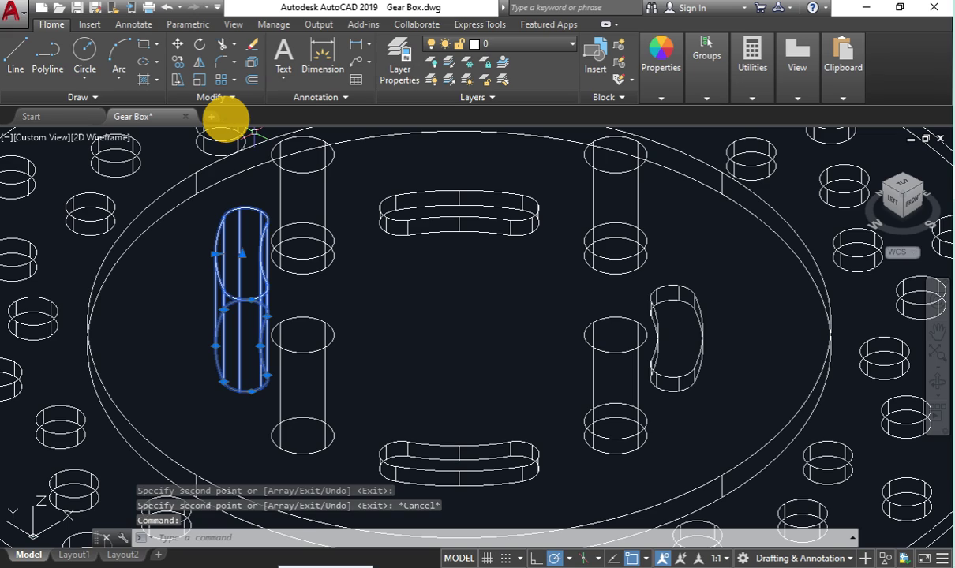
{"action": "key", "text": "Escape"}
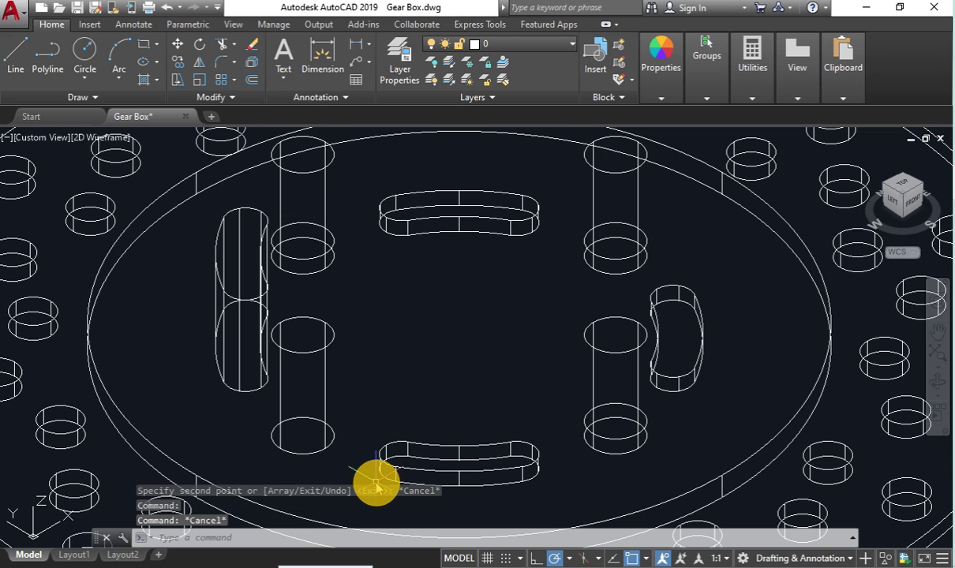
Step: Pick the top slot solid and begin a grip stretch, then cancel it
{"action": "left_click", "coordinate": [472, 224]}
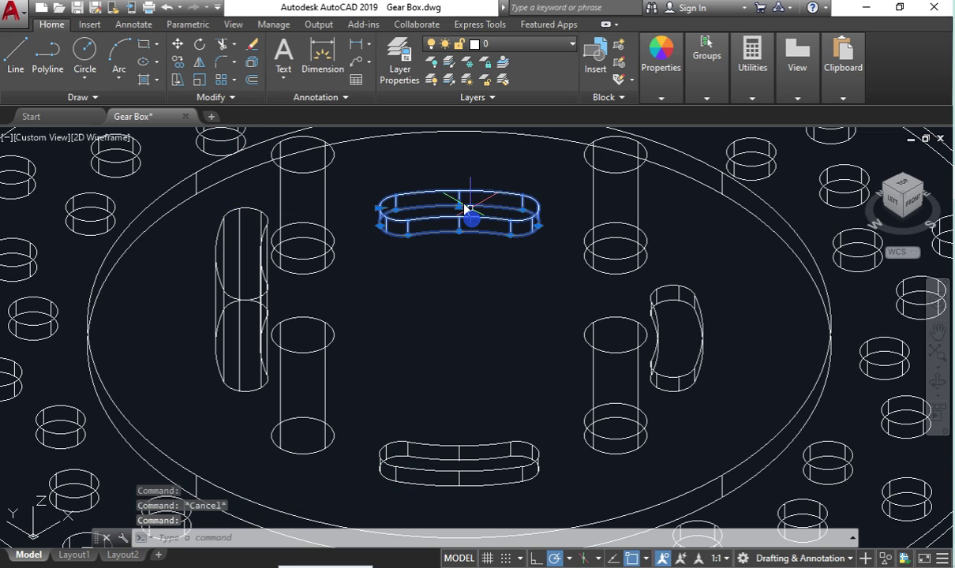
{"action": "left_click_drag", "start_coordinate": [461, 207], "coordinate": [457, 229]}
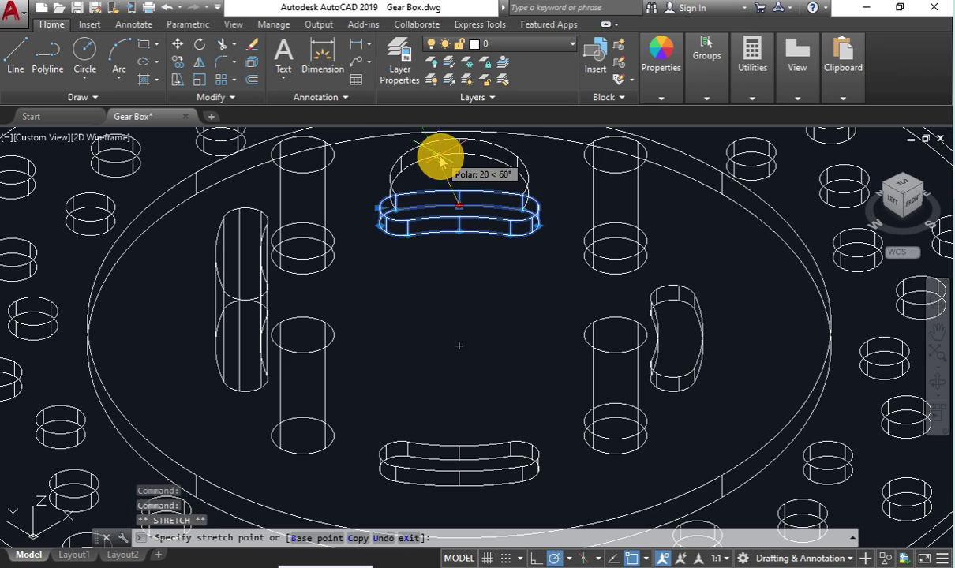
{"action": "key", "text": "Escape"}
{"action": "scroll", "coordinate": [456, 229], "scroll_direction": "up", "scroll_amount": 2}
{"action": "scroll", "coordinate": [454, 206], "scroll_direction": "up", "scroll_amount": 3}
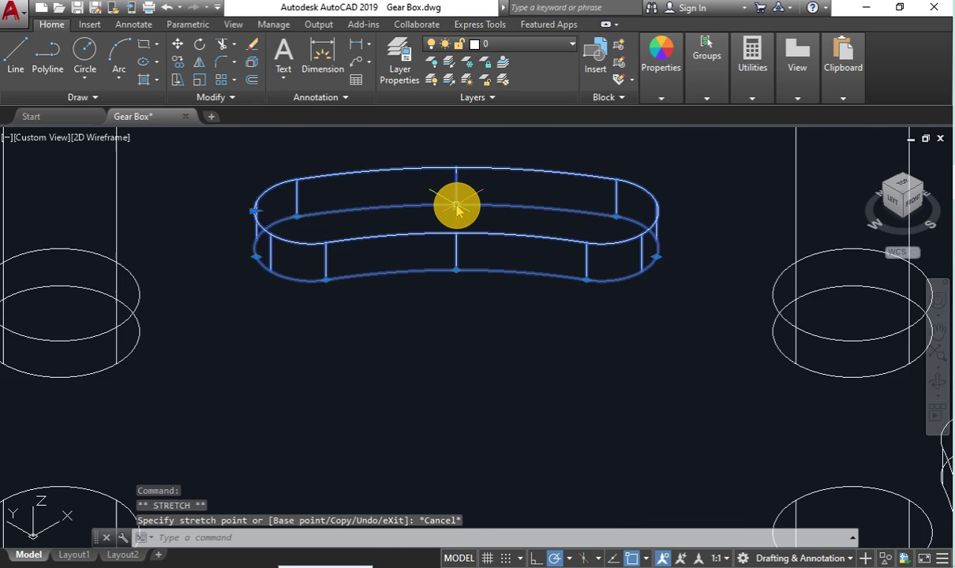
{"action": "scroll", "coordinate": [454, 207], "scroll_direction": "up", "scroll_amount": 5}
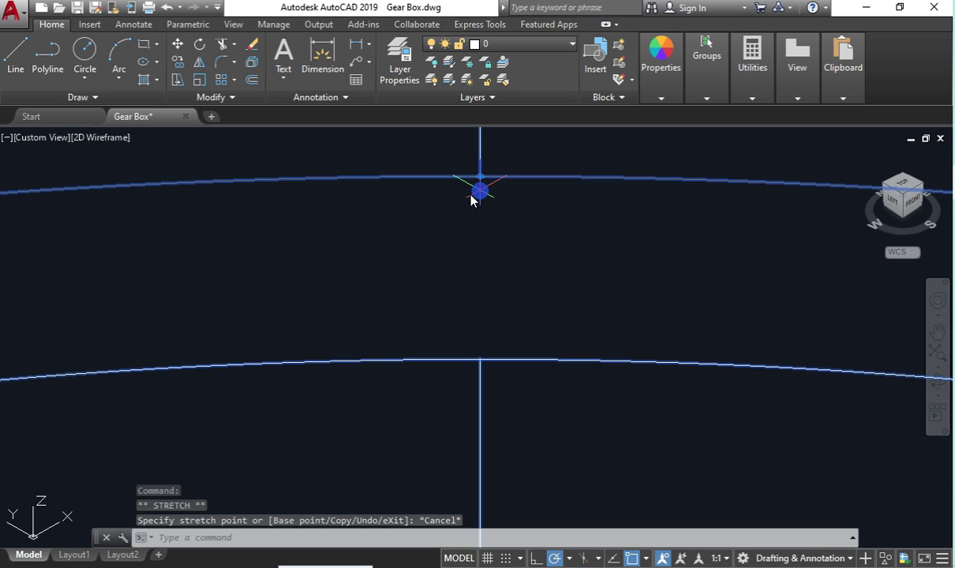
{"action": "scroll", "coordinate": [453, 234], "scroll_direction": "down", "scroll_amount": 10}
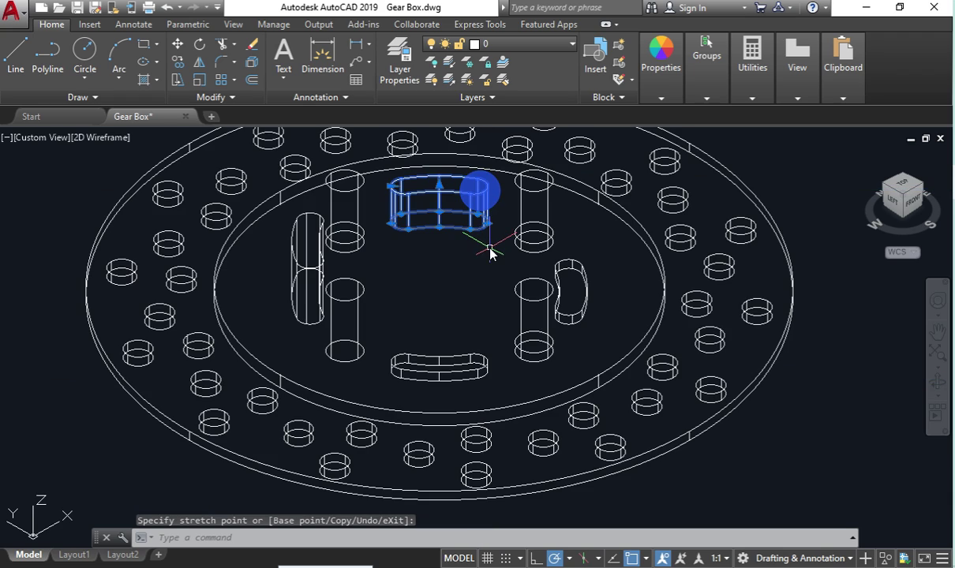
Step: Select the right and bottom slots and stretch the bottom slot's top grip upward
{"action": "left_click", "coordinate": [588, 300]}
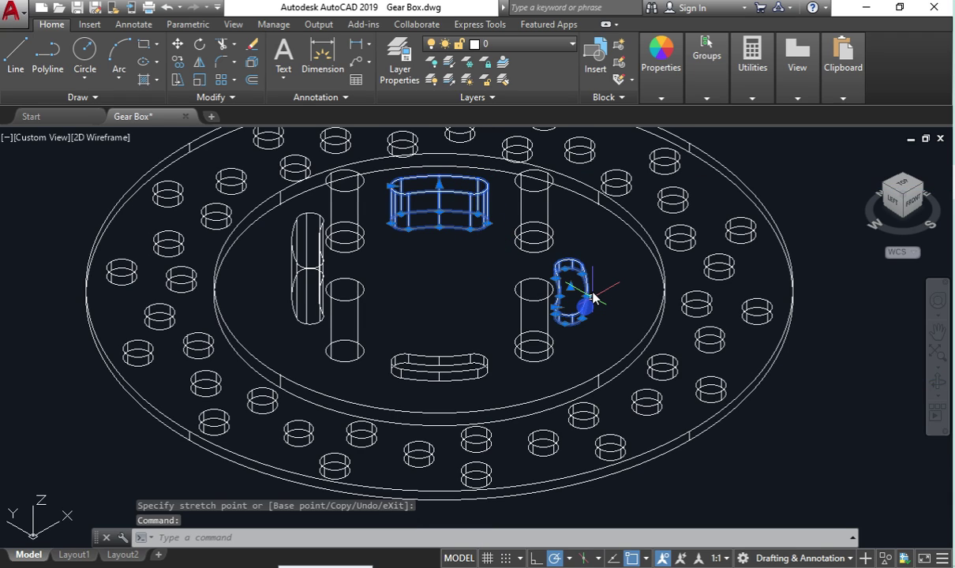
{"action": "left_click", "coordinate": [440, 365]}
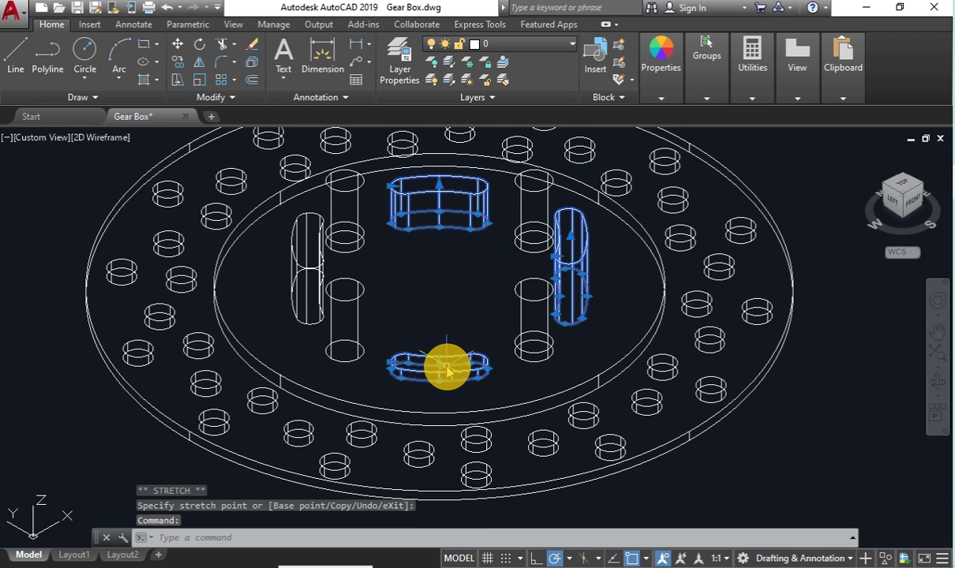
{"action": "left_click", "coordinate": [438, 365]}
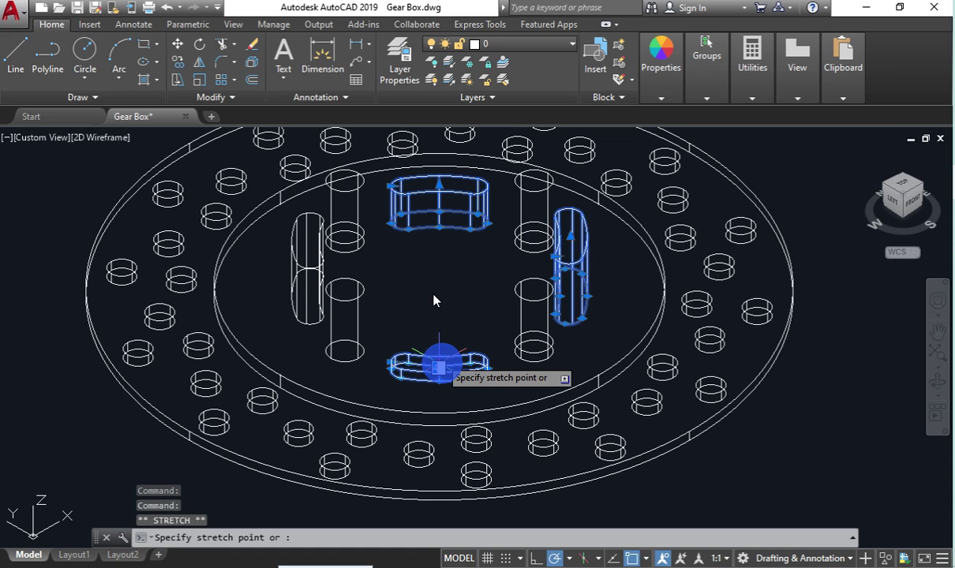
{"action": "left_click", "coordinate": [435, 281]}
Step: Select the left slot and the upper-left, upper-right and lower-right bolt cylinders
{"action": "left_click", "coordinate": [309, 252]}
{"action": "left_click", "coordinate": [335, 207]}
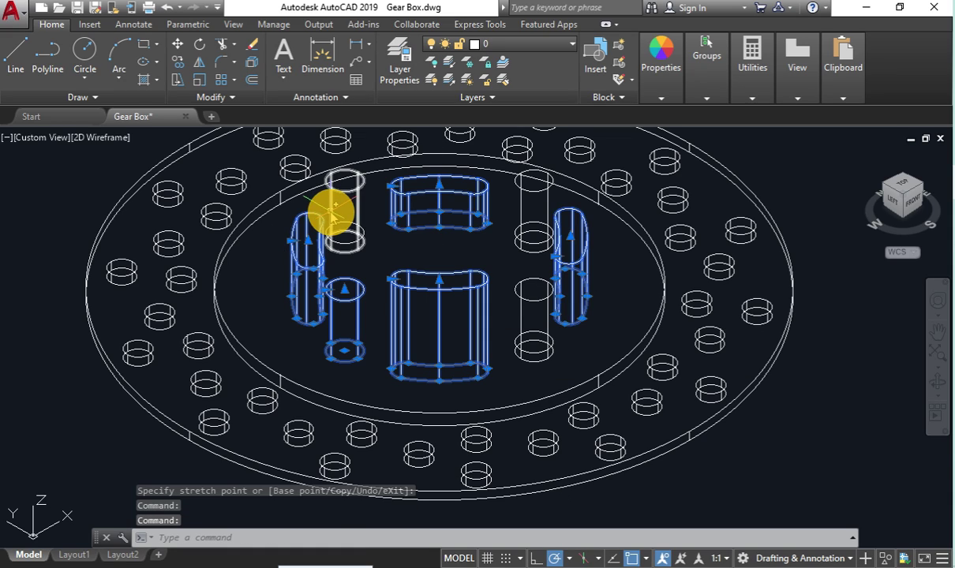
{"action": "left_click", "coordinate": [535, 237]}
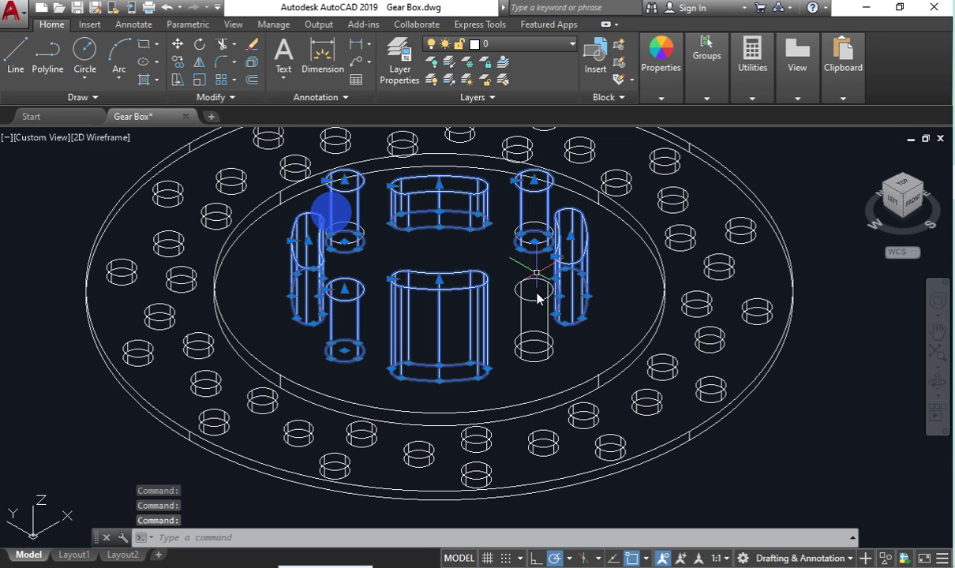
{"action": "left_click", "coordinate": [529, 297]}
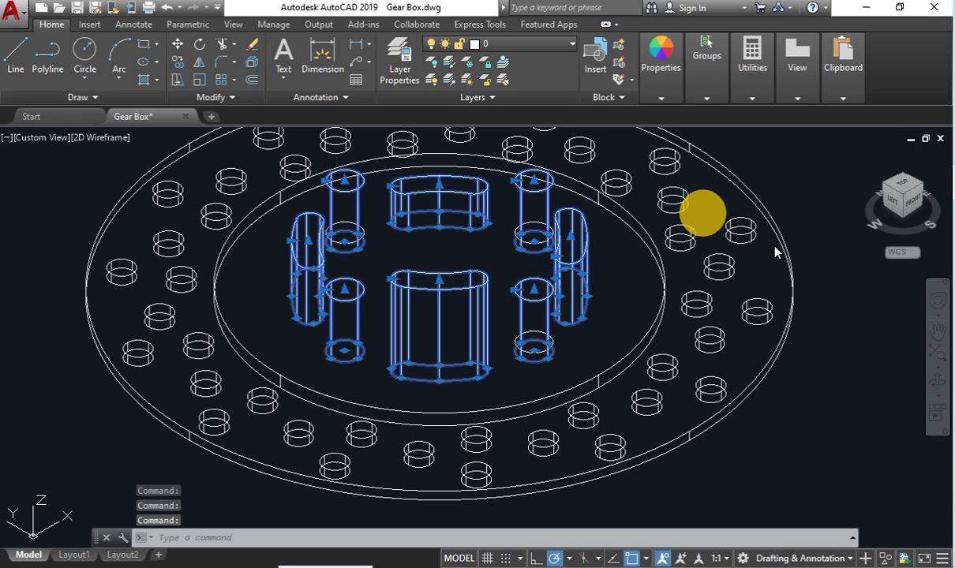
Step: Move the selected slot and bolt cutters down along -Z with the M command
{"action": "type", "text": "m"}
{"action": "key", "text": "Return"}
{"action": "left_click", "coordinate": [40, 199]}
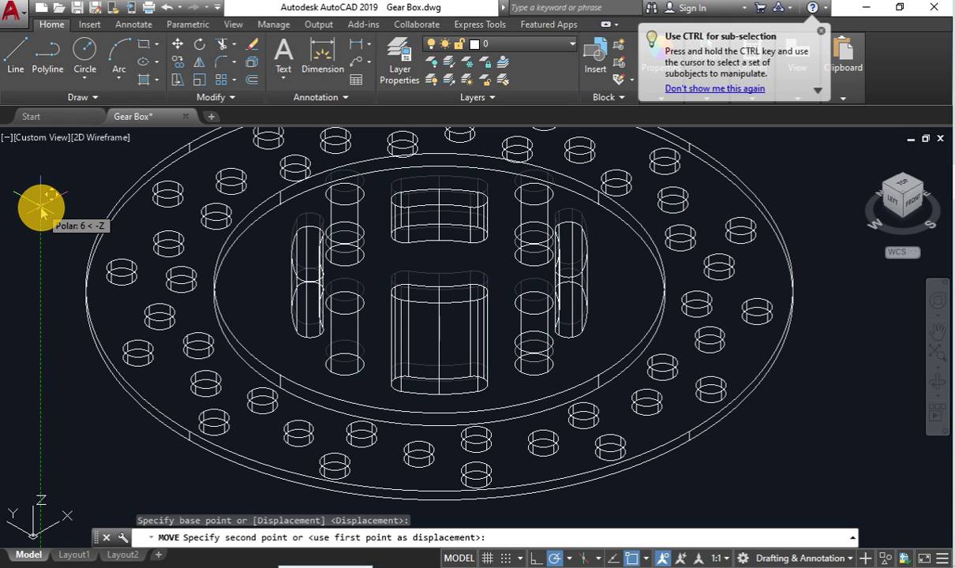
{"action": "left_click", "coordinate": [41, 213]}
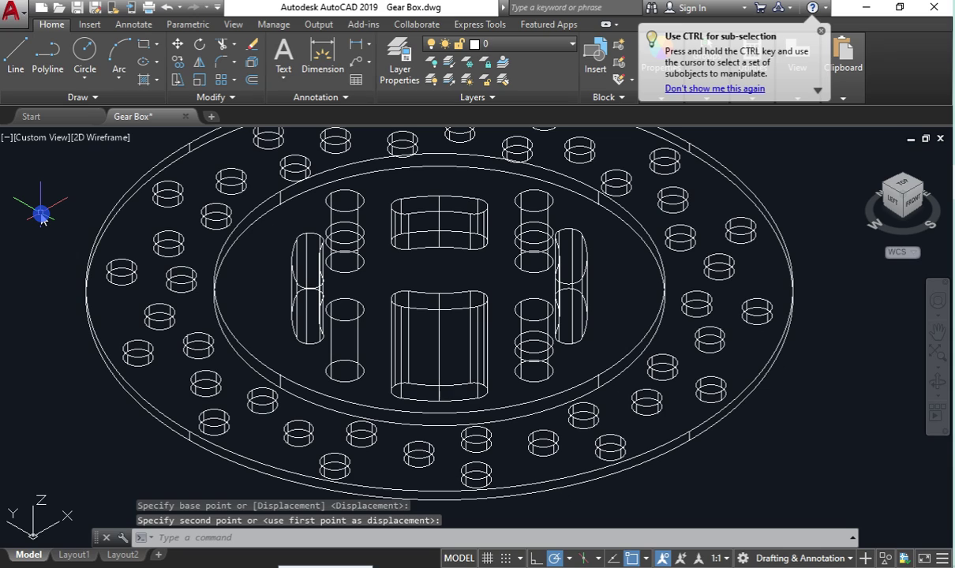
Step: Relocate the inner disc by its centre grip to a new point along +Z
{"action": "left_click", "coordinate": [228, 332]}
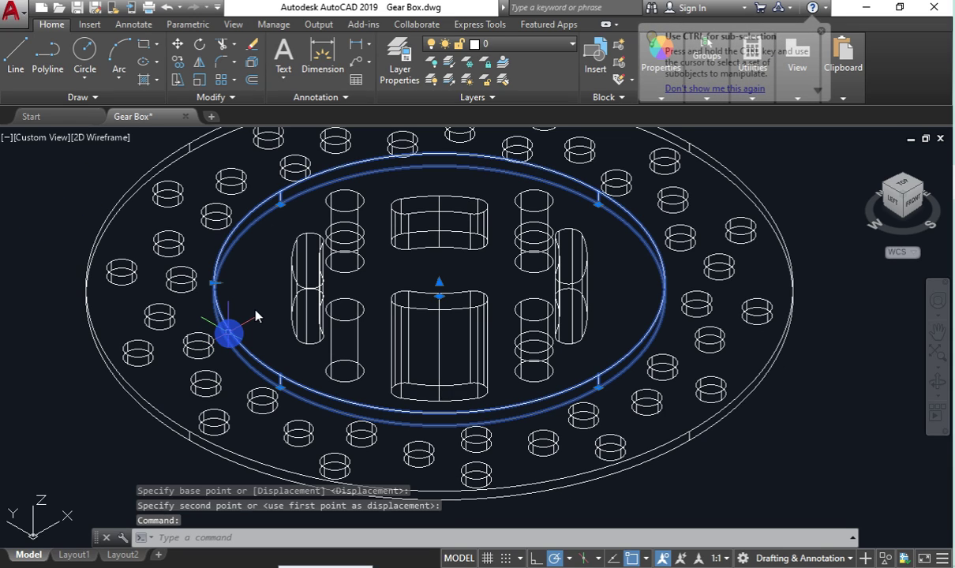
{"action": "left_click", "coordinate": [437, 277]}
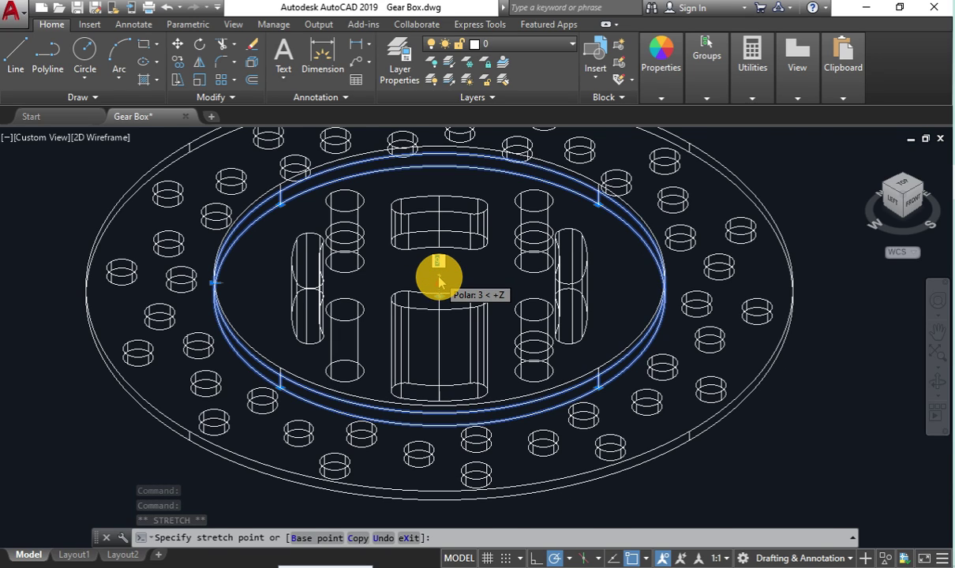
{"action": "scroll", "coordinate": [439, 281], "scroll_direction": "up", "scroll_amount": 2}
{"action": "scroll", "coordinate": [439, 284], "scroll_direction": "up", "scroll_amount": 3}
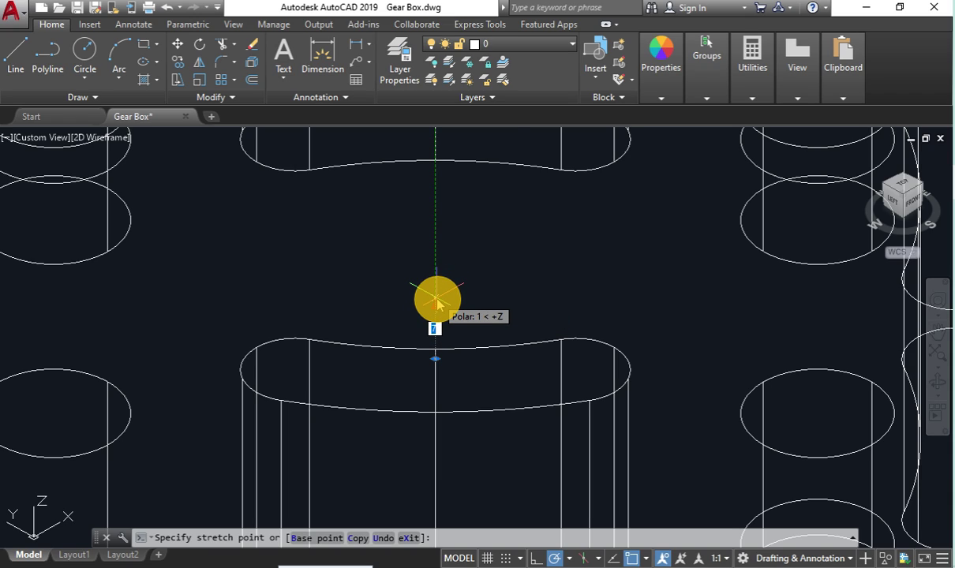
{"action": "left_click", "coordinate": [437, 301]}
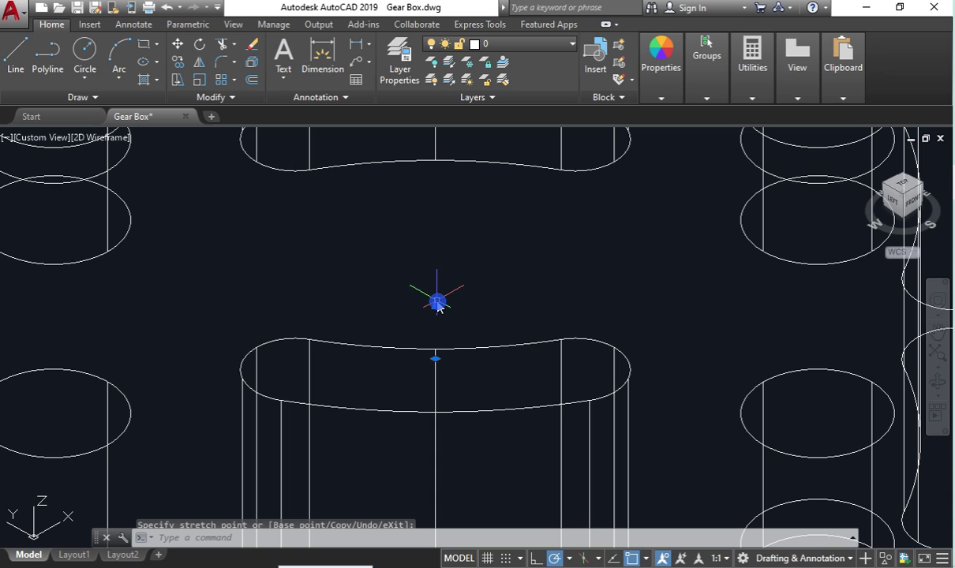
{"action": "scroll", "coordinate": [438, 304], "scroll_direction": "down", "scroll_amount": 8}
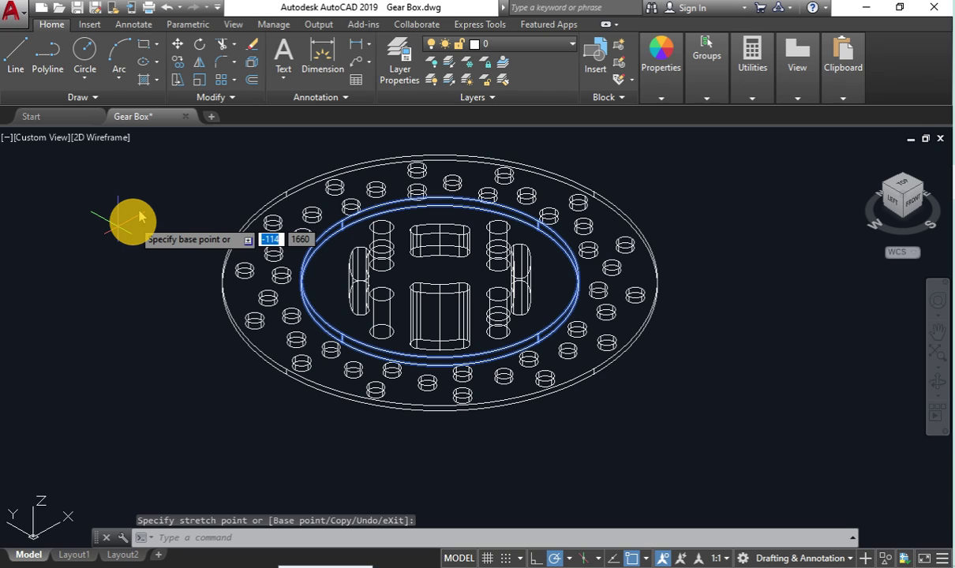
Step: Move the inner disc up 1 unit with Ortho on, then start SUBTRACT
{"action": "left_click", "coordinate": [141, 217]}
{"action": "left_click", "coordinate": [535, 558]}
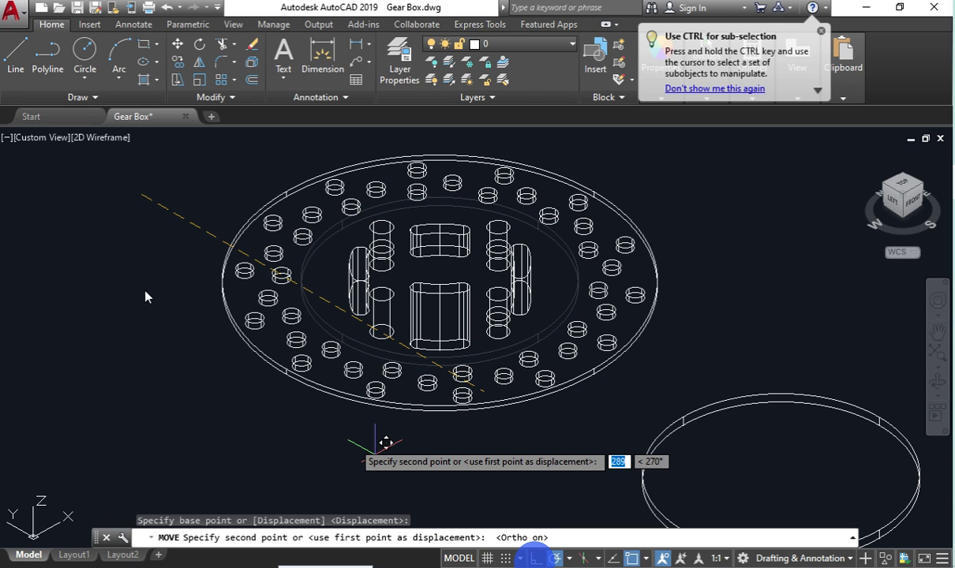
{"action": "type", "text": "1"}
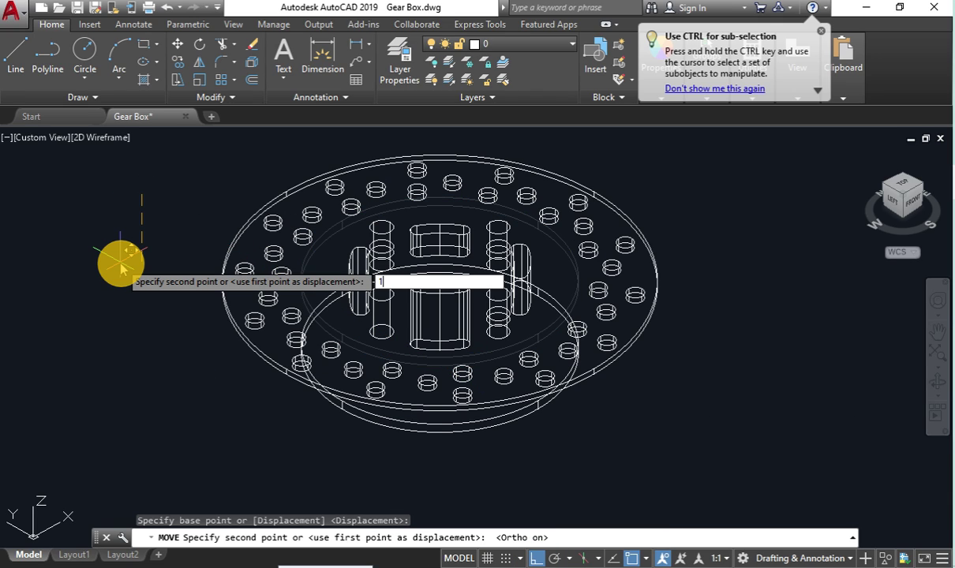
{"action": "key", "text": "Return"}
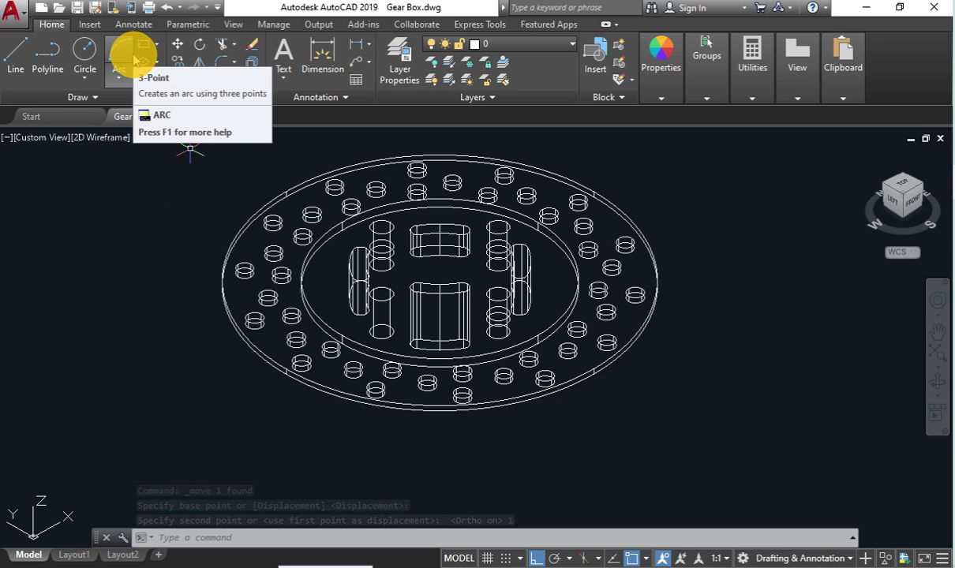
{"action": "type", "text": "s"}
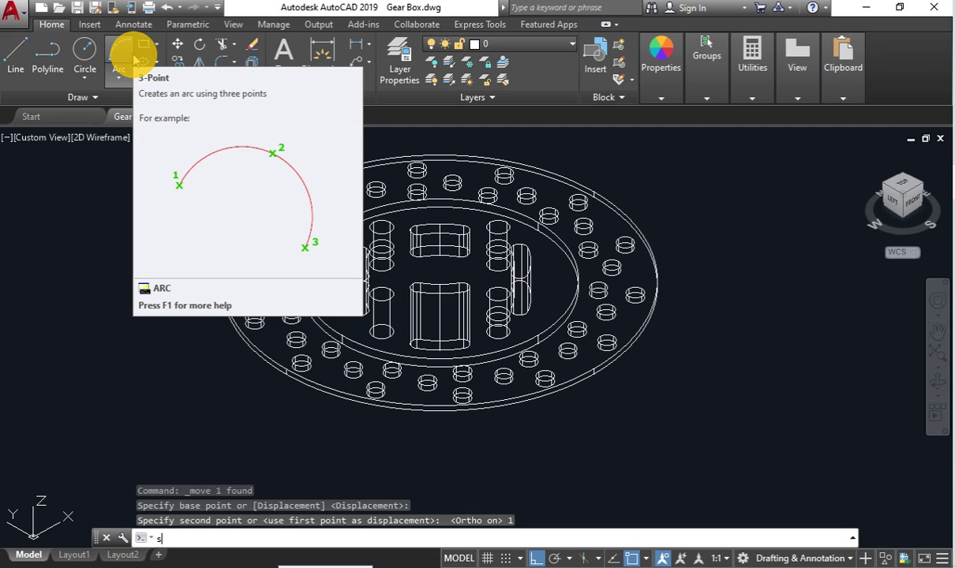
{"action": "type", "text": "u"}
{"action": "key", "text": "Return"}
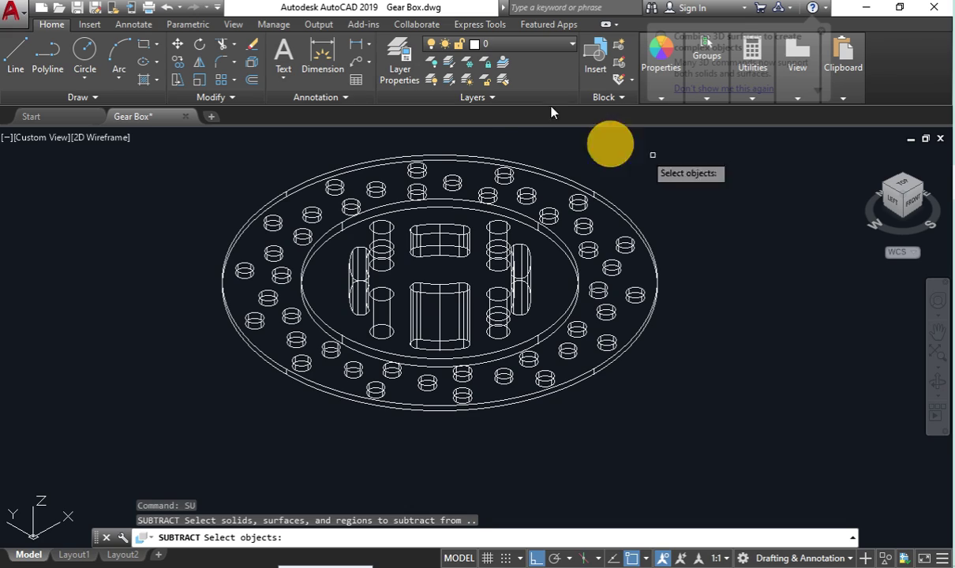
Step: Subtract the four slots and four bolt cylinders from the inner disc, then start UNION
{"action": "left_click", "coordinate": [381, 237]}
{"action": "left_click", "coordinate": [440, 237]}
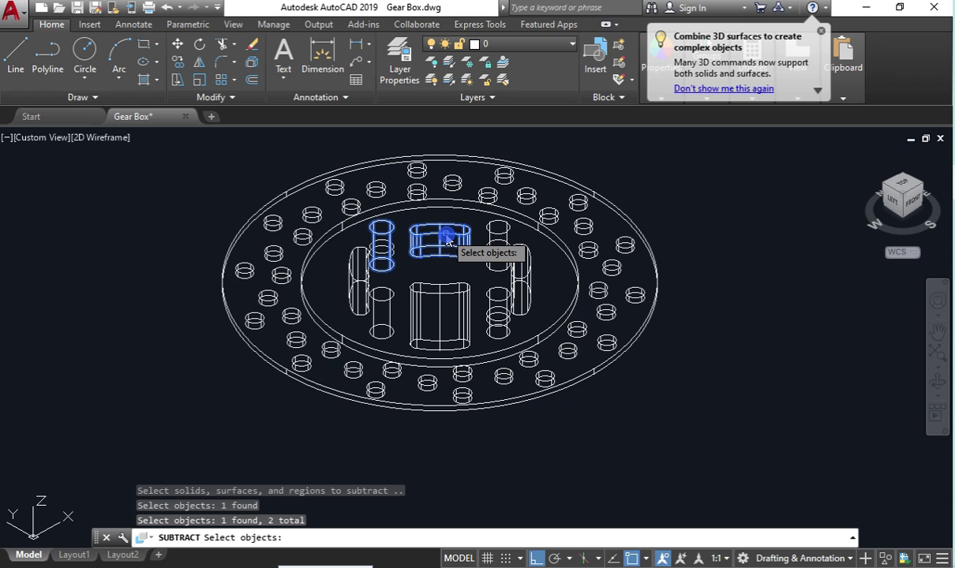
{"action": "left_click", "coordinate": [498, 241]}
{"action": "left_click", "coordinate": [521, 281]}
{"action": "left_click", "coordinate": [498, 308]}
{"action": "left_click", "coordinate": [440, 316]}
{"action": "left_click", "coordinate": [361, 283]}
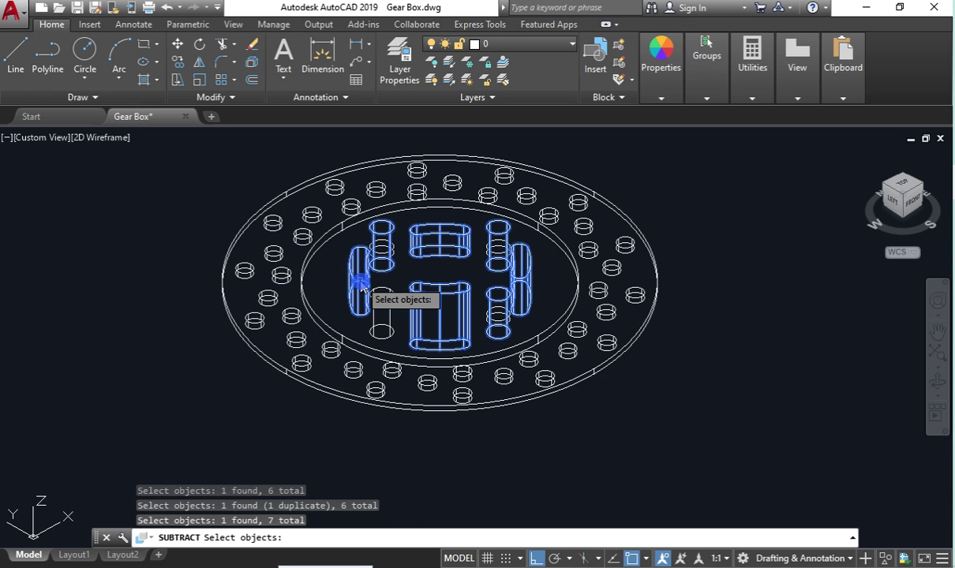
{"action": "left_click", "coordinate": [292, 278]}
{"action": "key", "text": "Return"}
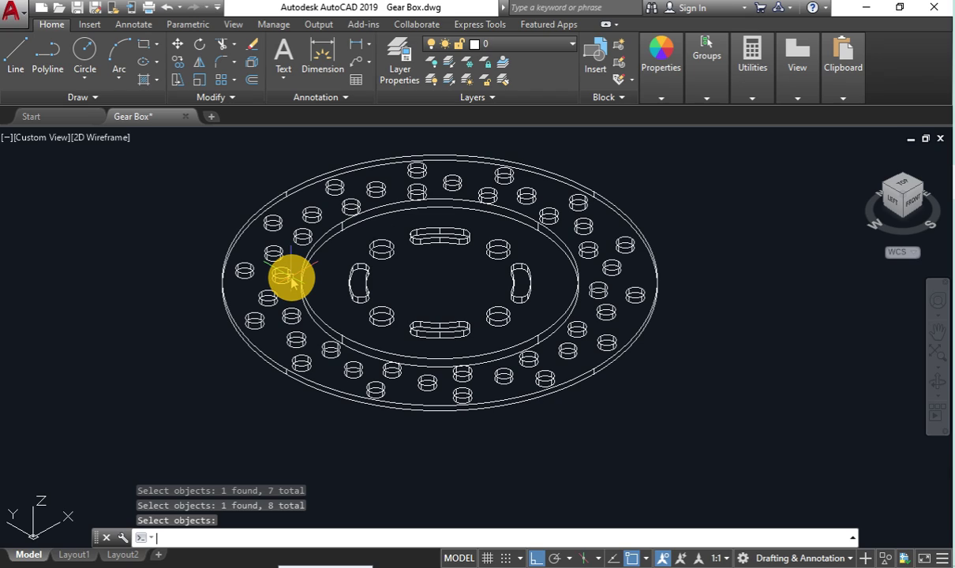
{"action": "key", "text": "Return"}
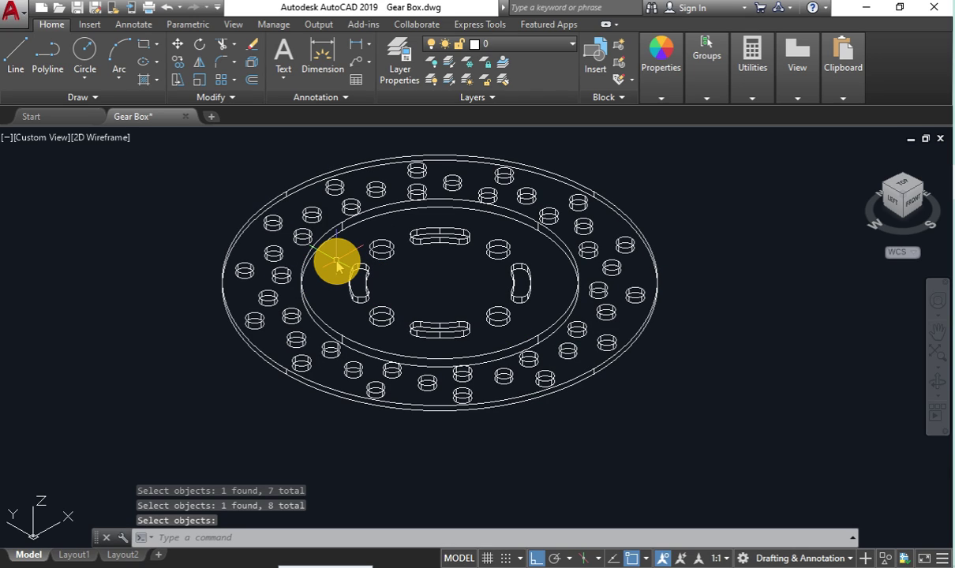
{"action": "type", "text": "uni"}
{"action": "key", "text": "Return"}
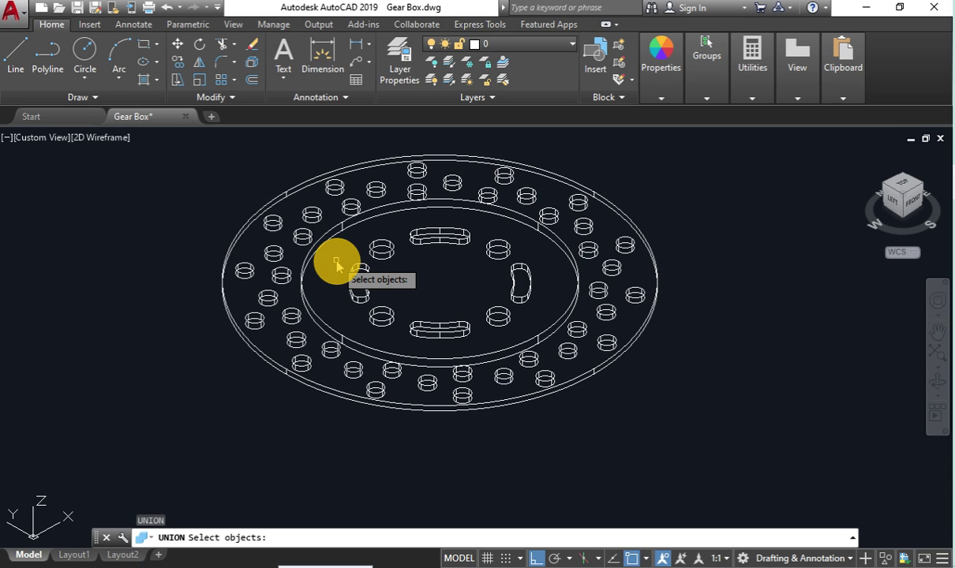
{"action": "left_click", "coordinate": [241, 241]}
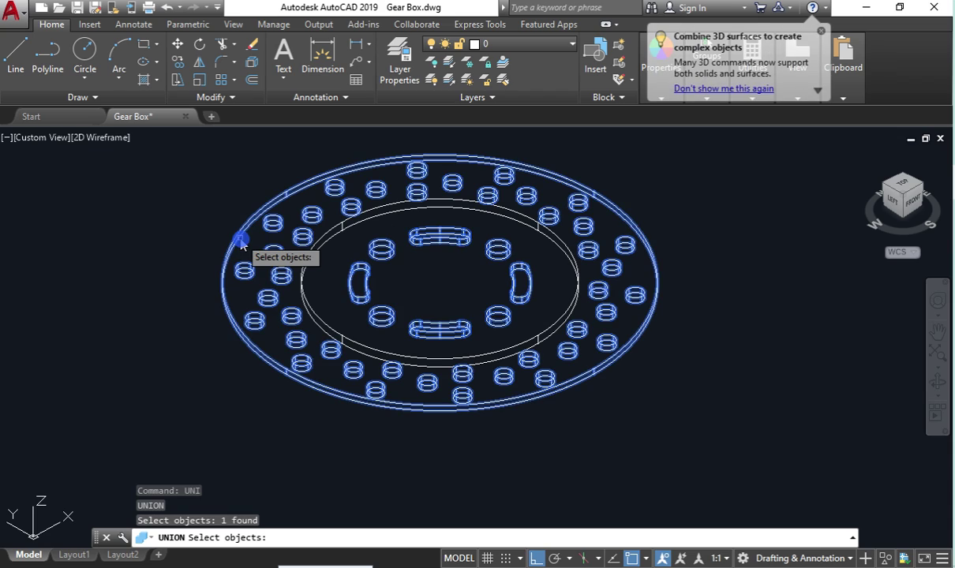
{"action": "key", "text": "Return"}
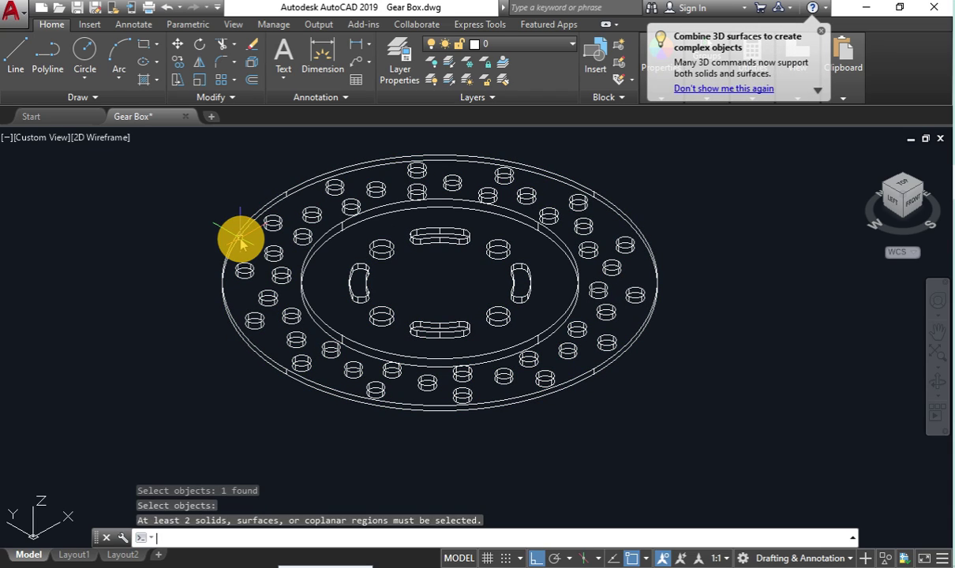
{"action": "left_click", "coordinate": [241, 241]}
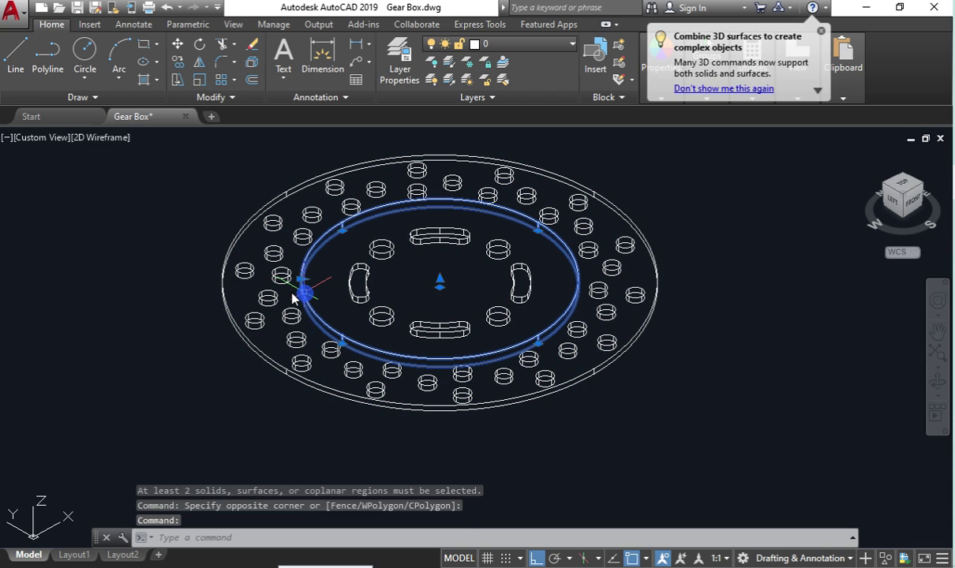
{"action": "key", "text": "Escape"}
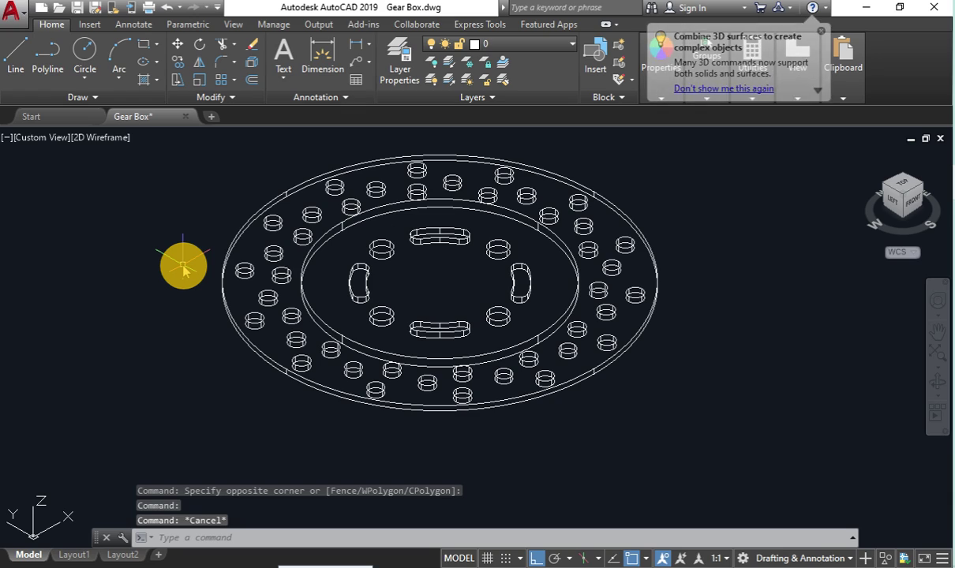
{"action": "type", "text": "s"}
{"action": "key", "text": "BackSpace"}
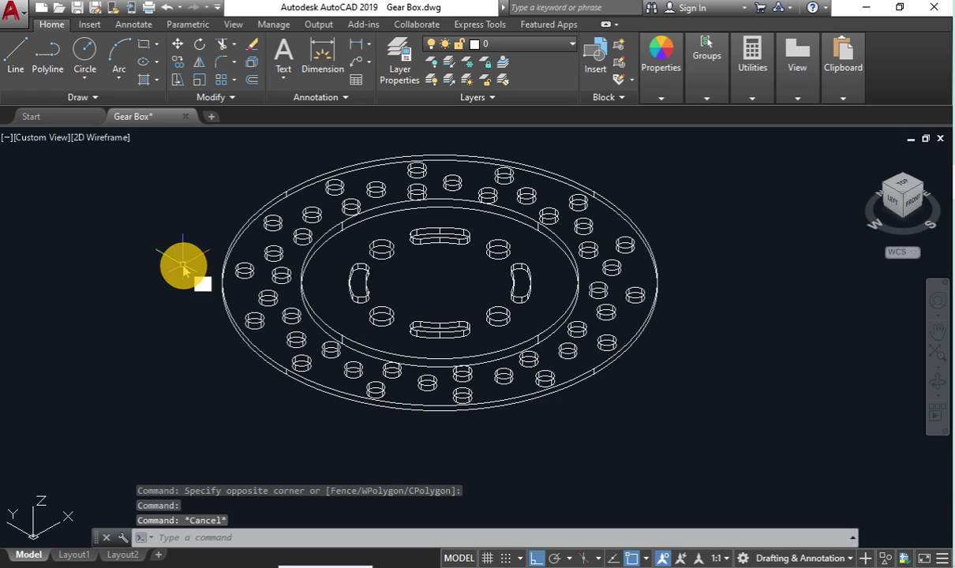
{"action": "key", "text": "Escape"}
{"action": "type", "text": "uni"}
{"action": "key", "text": "Return"}
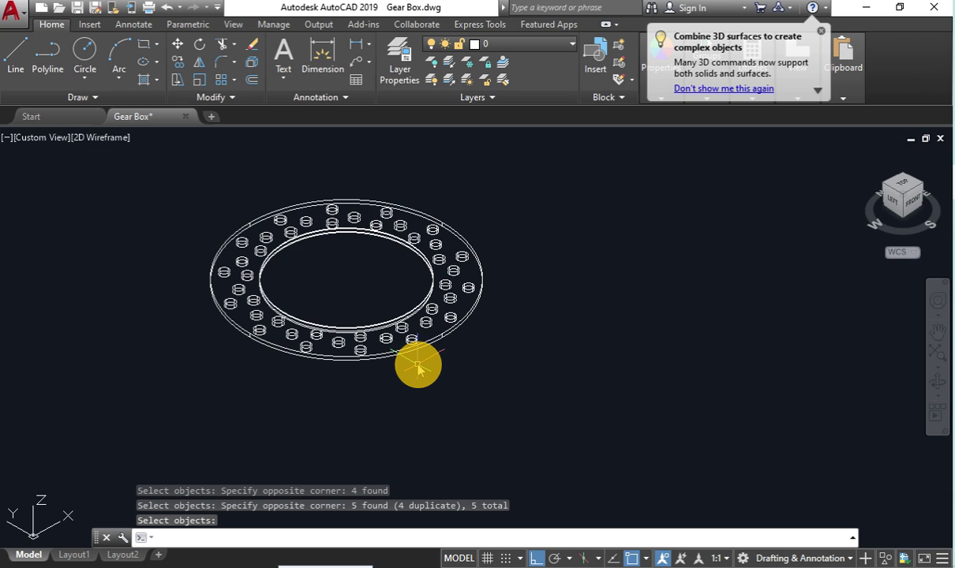
{"action": "key", "text": "Return"}
{"action": "key", "text": "ctrl+z"}
{"action": "left_click", "coordinate": [95, 138]}
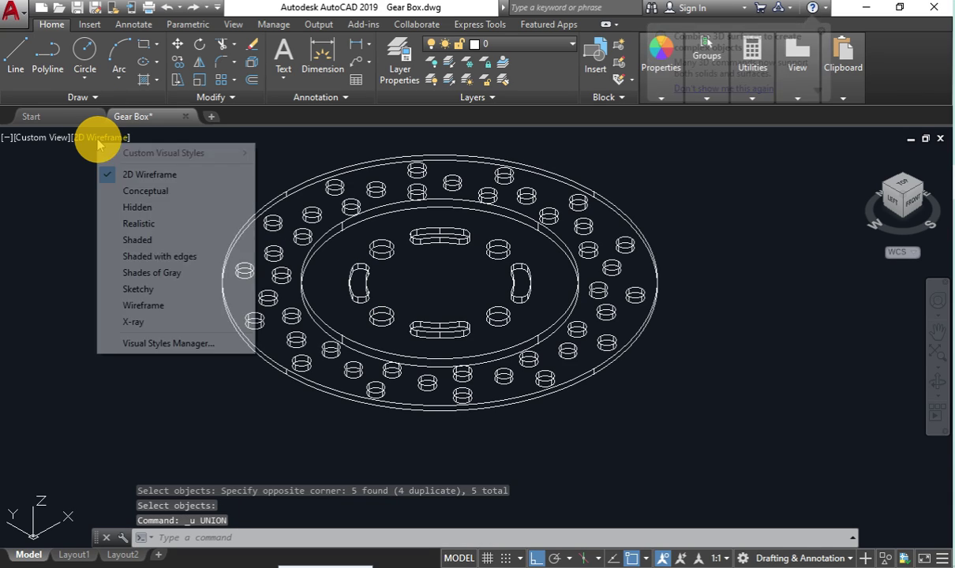
{"action": "key", "text": "Escape"}
{"action": "left_click", "coordinate": [6, 139]}
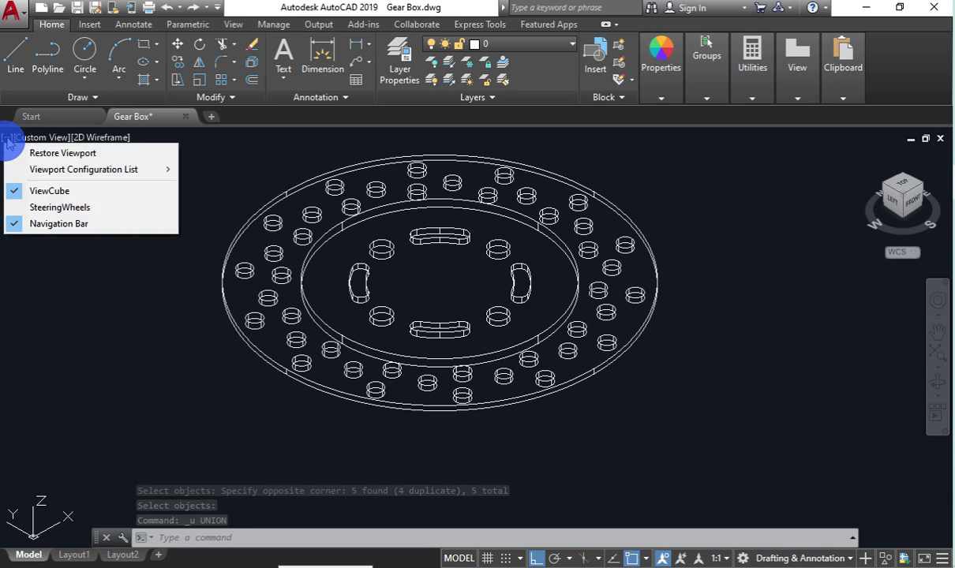
{"action": "left_click", "coordinate": [8, 140]}
{"action": "left_click", "coordinate": [8, 141]}
{"action": "mouse_move", "coordinate": [86, 169]}
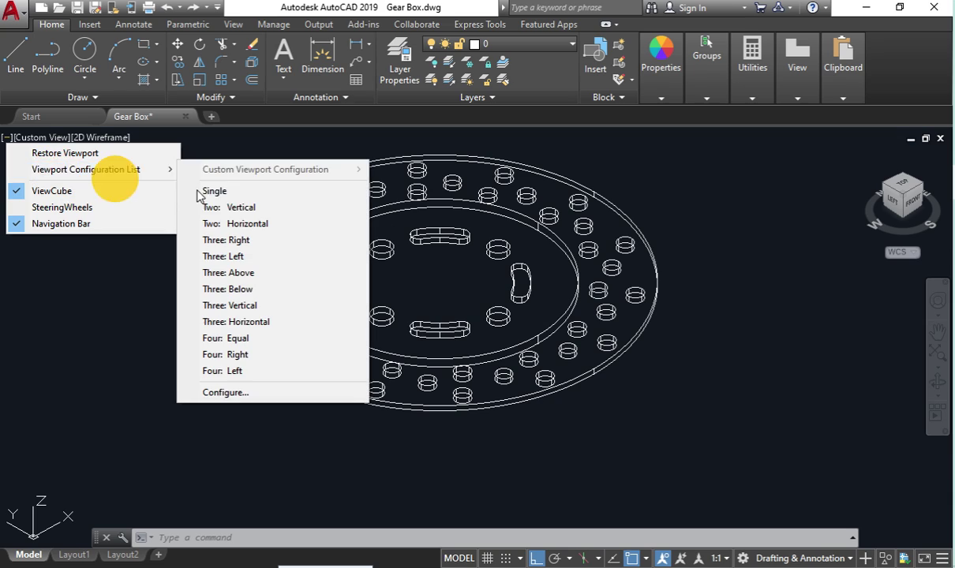
{"action": "left_click", "coordinate": [251, 207]}
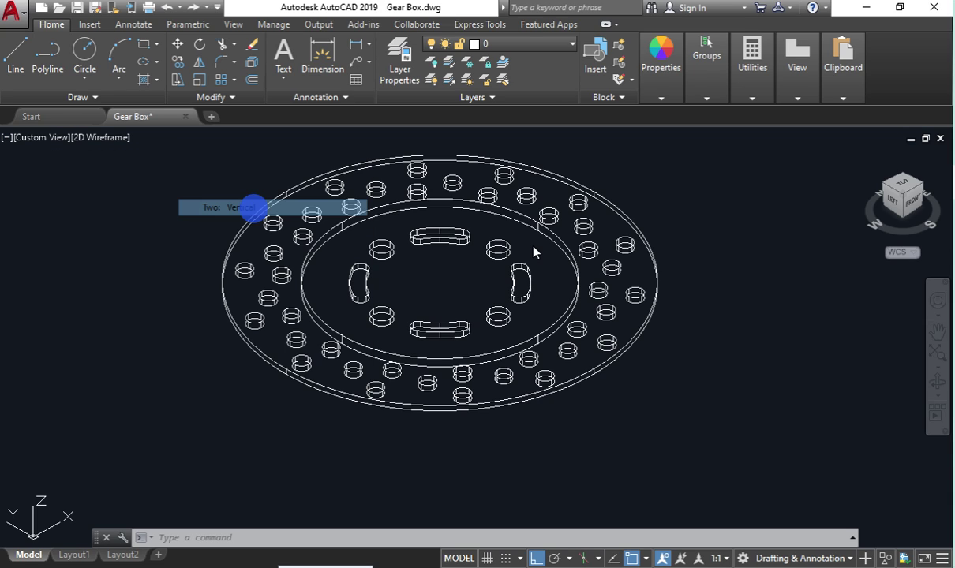
{"action": "left_click", "coordinate": [580, 137]}
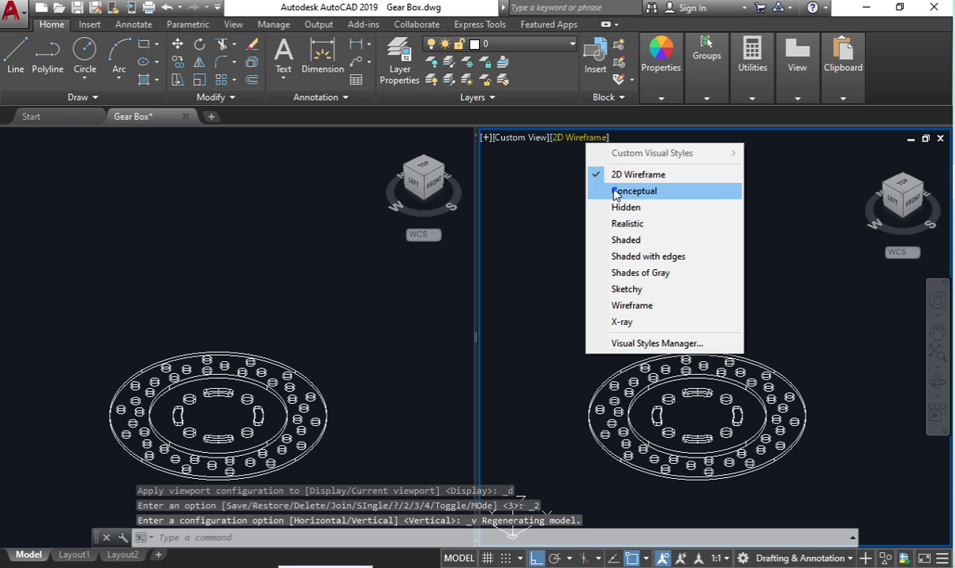
{"action": "left_click", "coordinate": [616, 192]}
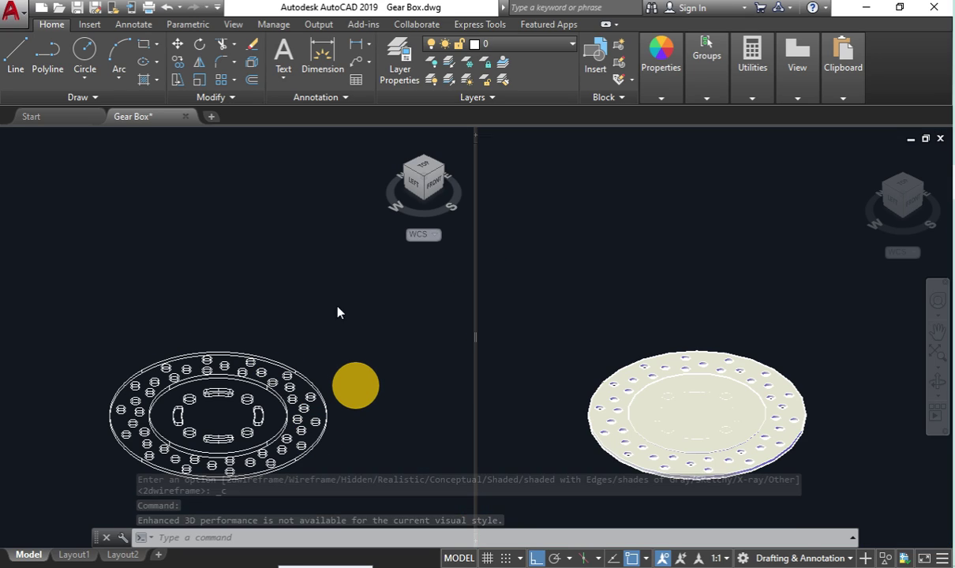
{"action": "left_click", "coordinate": [355, 389]}
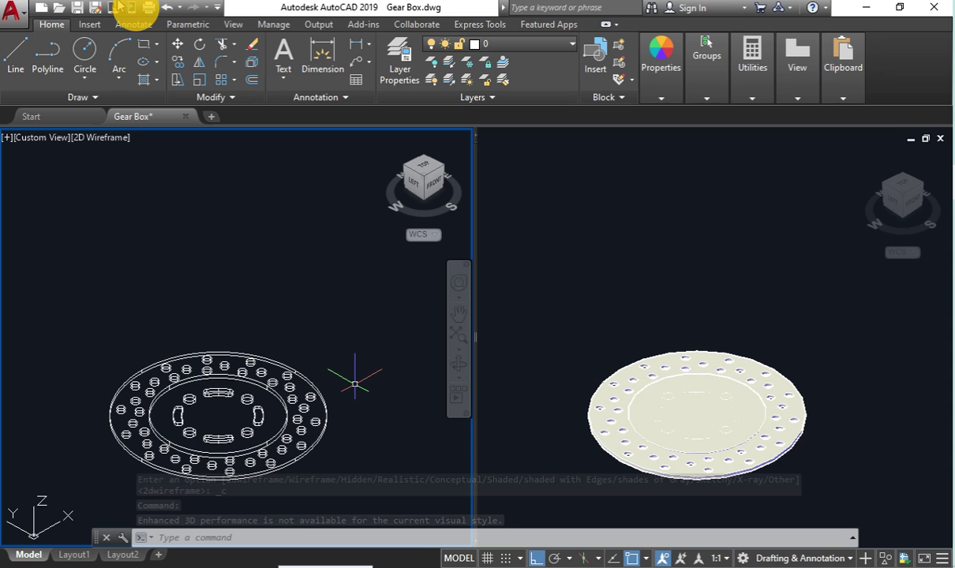
Step: Undo the viewport split and the move to restore the full-height cutters
{"action": "left_click", "coordinate": [167, 8]}
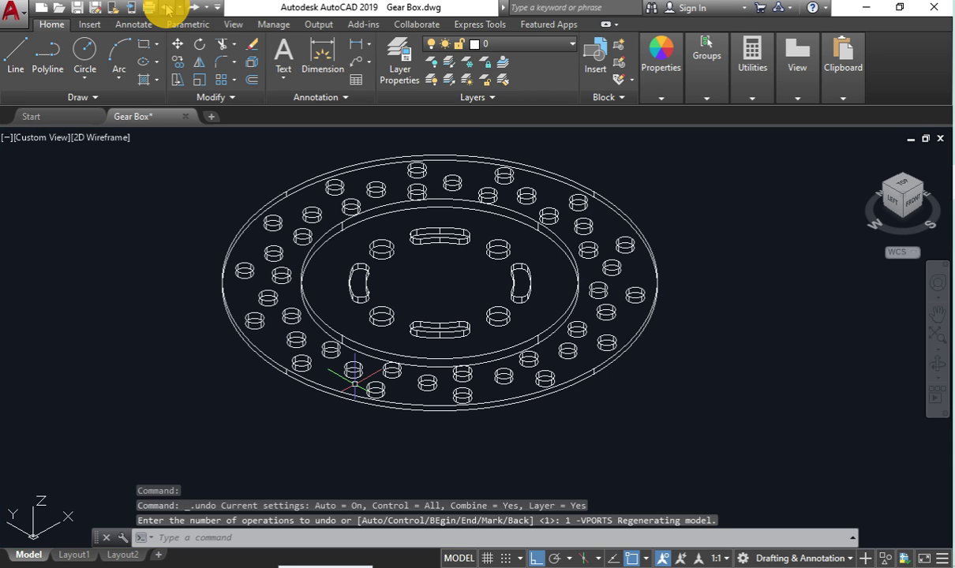
{"action": "left_click", "coordinate": [168, 7]}
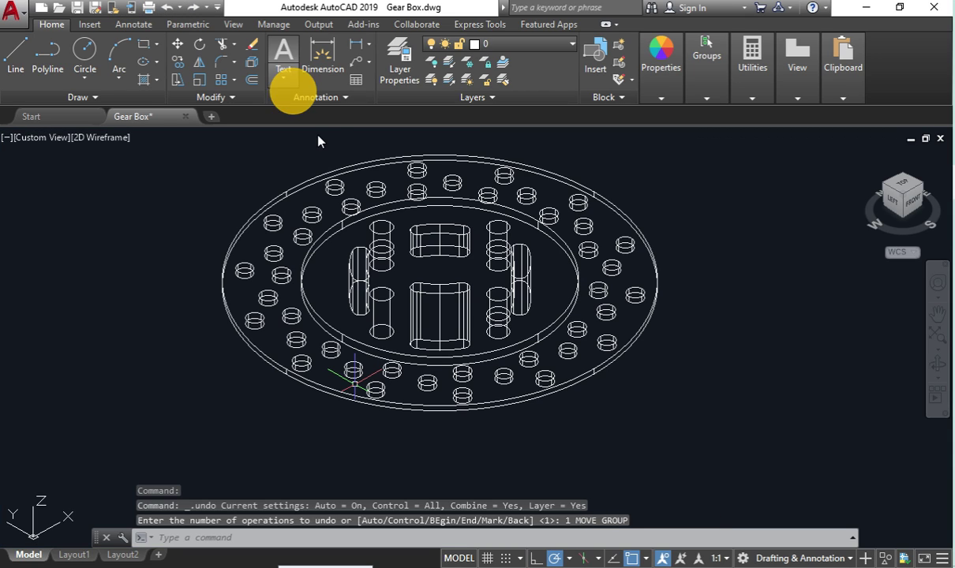
{"action": "left_click", "coordinate": [341, 336]}
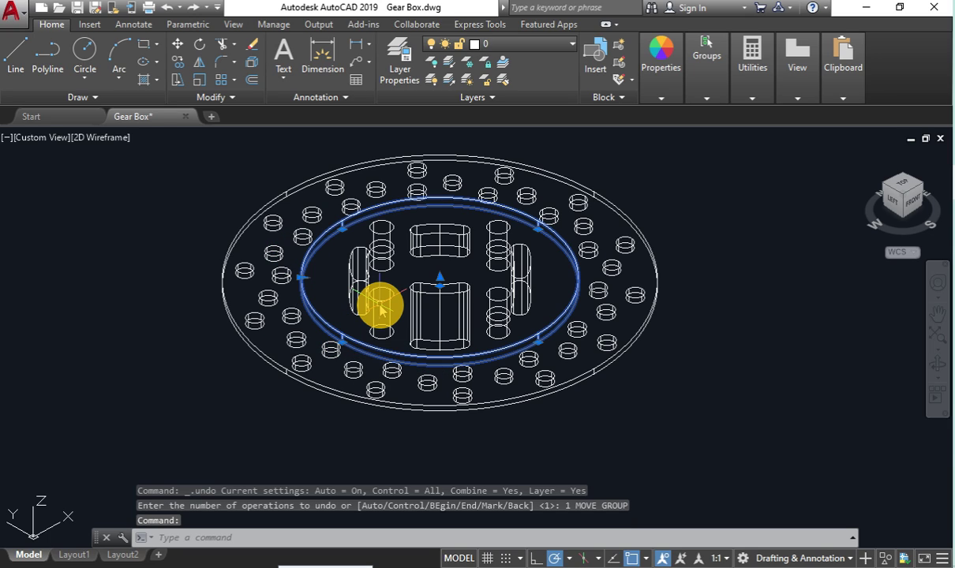
{"action": "key", "text": "Escape"}
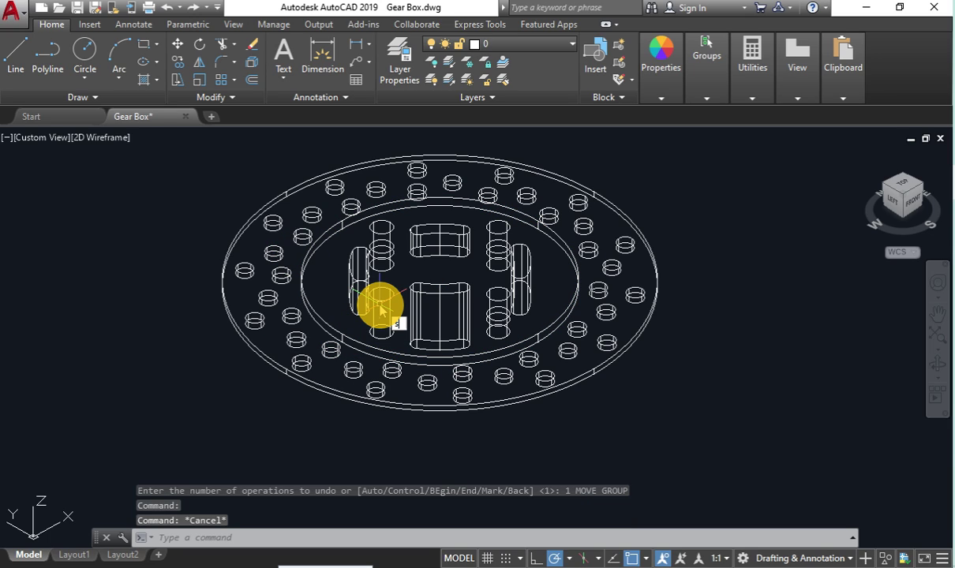
{"action": "type", "text": "su"}
{"action": "key", "text": "Return"}
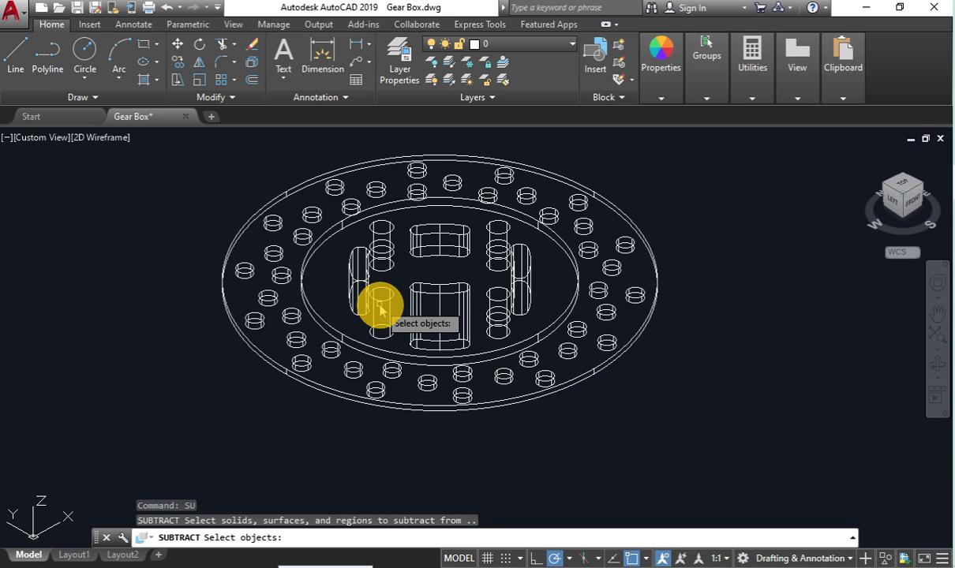
{"action": "key", "text": "Escape"}
Step: Split the drawing into two vertical viewports and shade the right one Conceptual
{"action": "left_click", "coordinate": [7, 138]}
{"action": "mouse_move", "coordinate": [86, 170]}
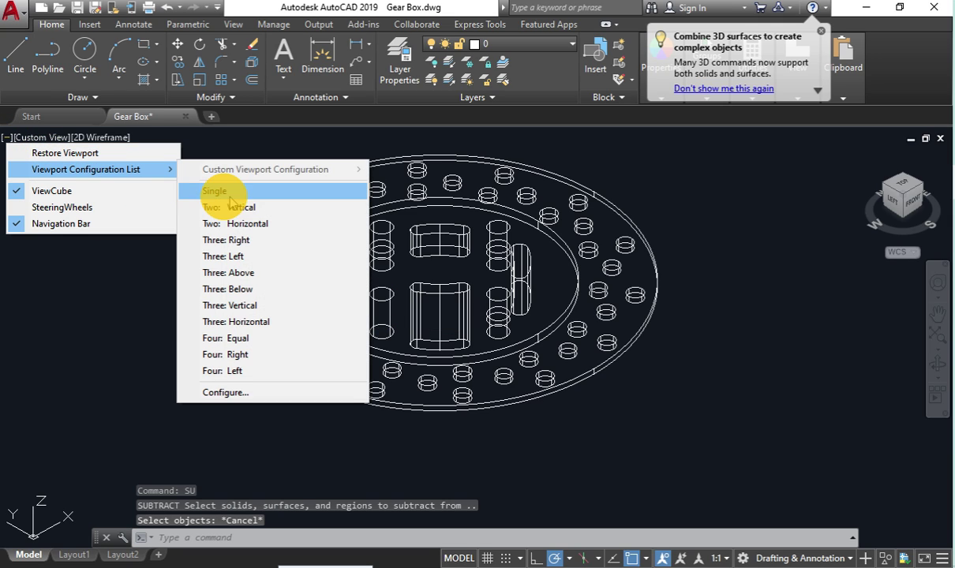
{"action": "left_click", "coordinate": [233, 208]}
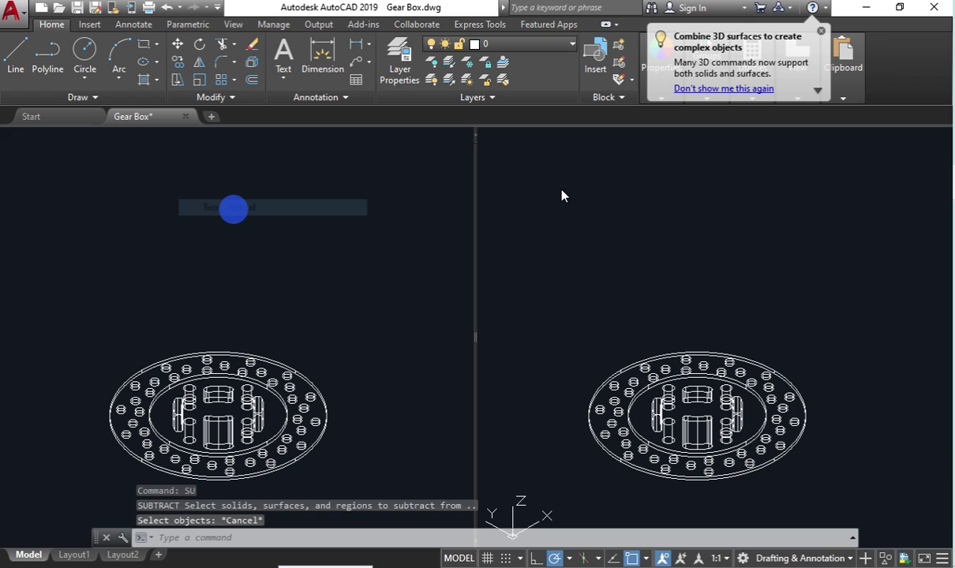
{"action": "left_click", "coordinate": [608, 137]}
{"action": "left_click", "coordinate": [613, 192]}
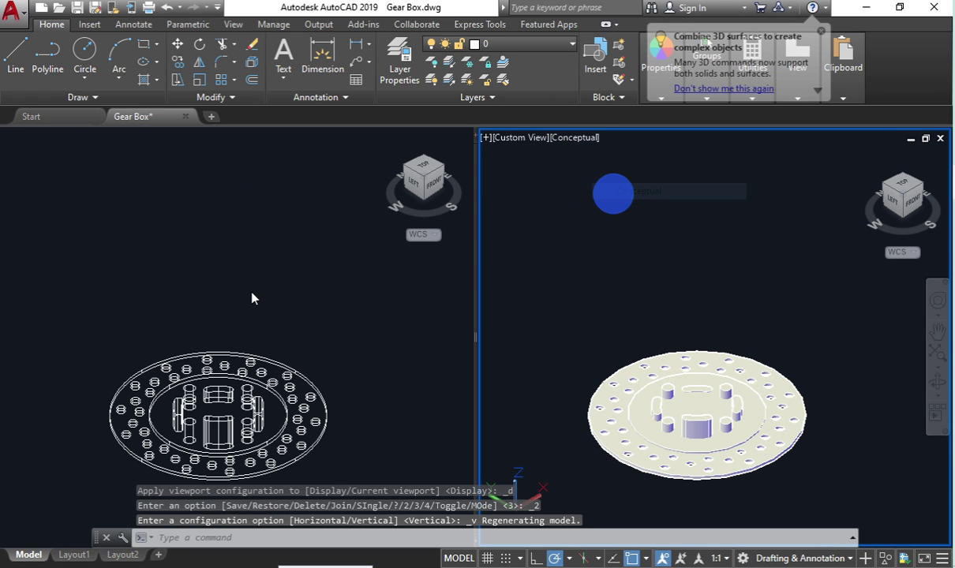
{"action": "left_click", "coordinate": [135, 342]}
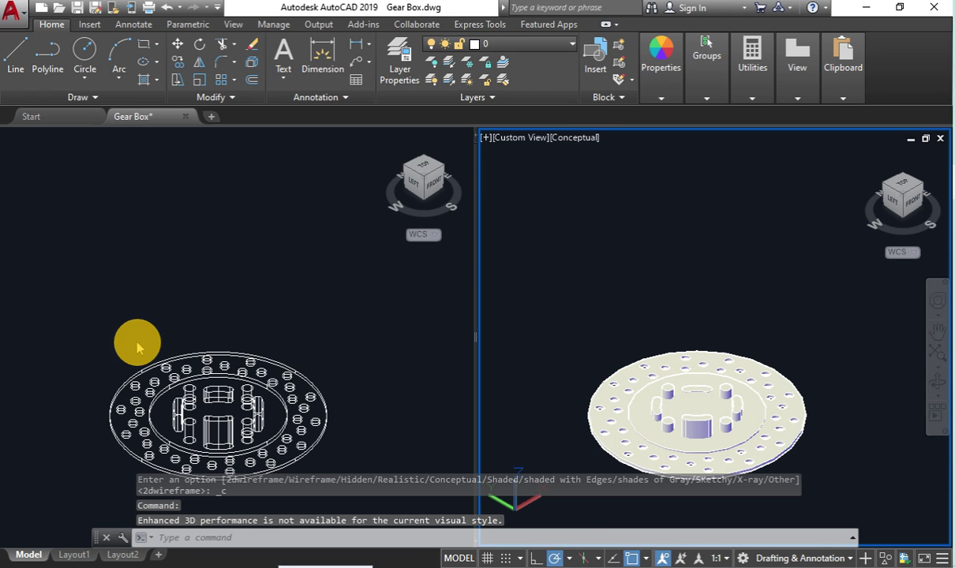
{"action": "type", "text": "su"}
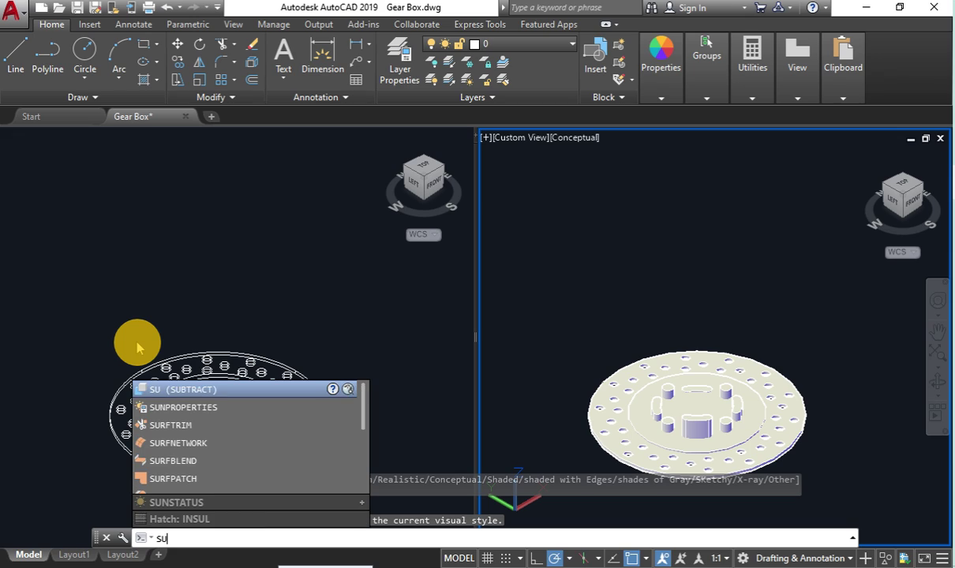
{"action": "key", "text": "Return"}
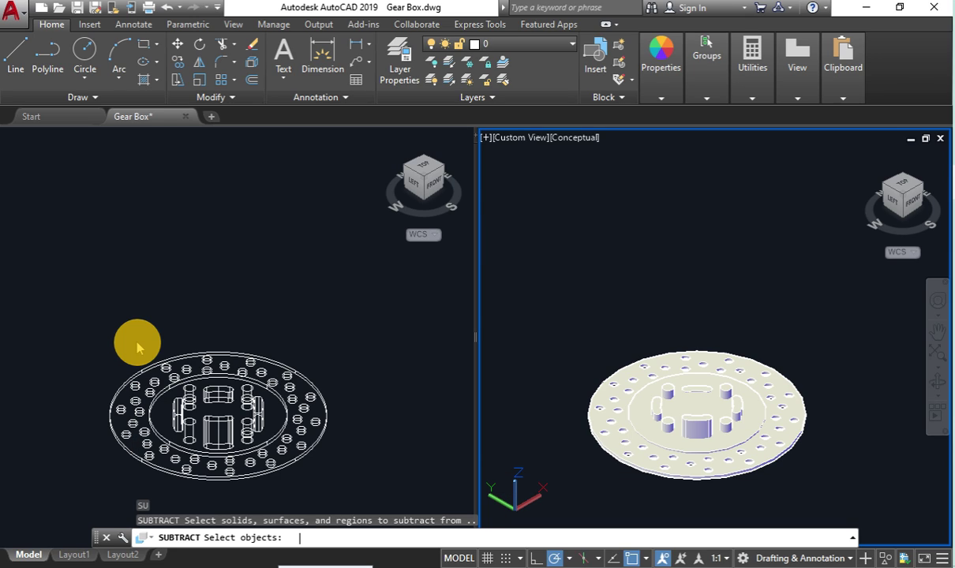
{"action": "left_click", "coordinate": [158, 390]}
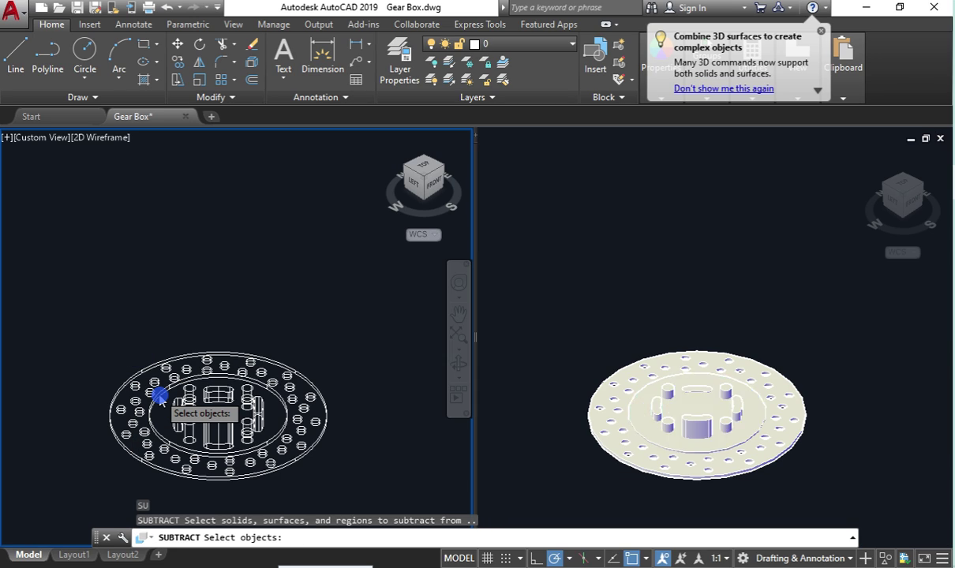
{"action": "left_click", "coordinate": [159, 393]}
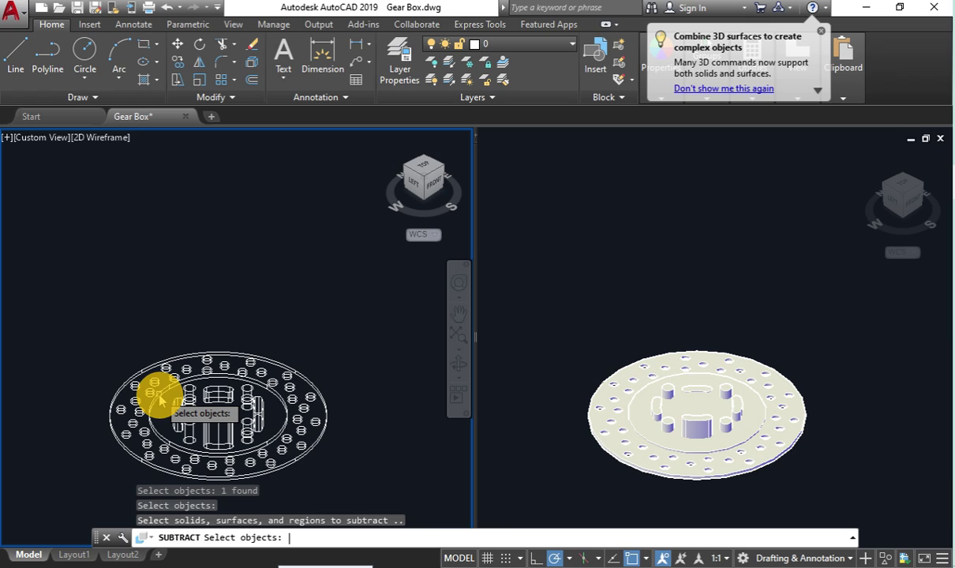
{"action": "left_click", "coordinate": [188, 401]}
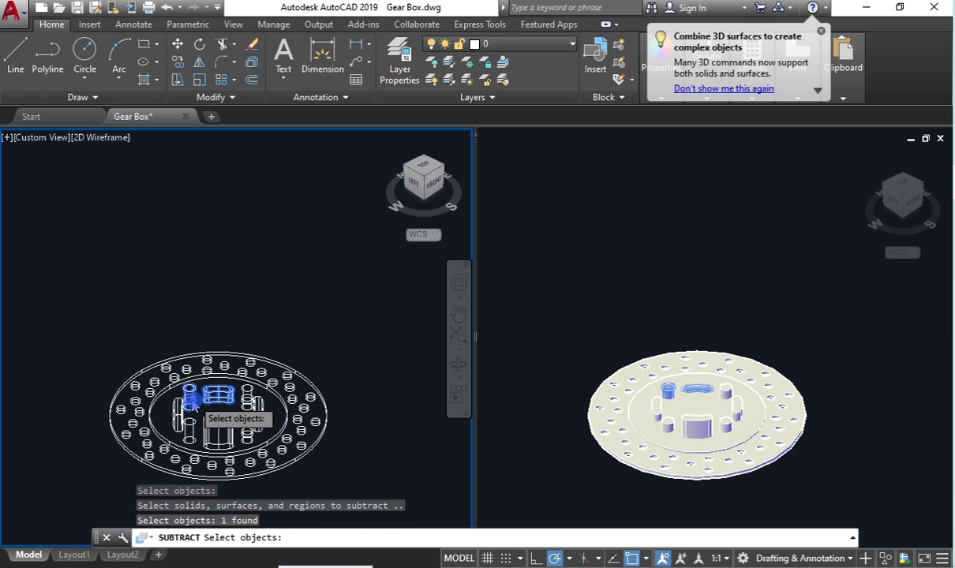
{"action": "left_click", "coordinate": [187, 409]}
{"action": "left_click", "coordinate": [183, 424]}
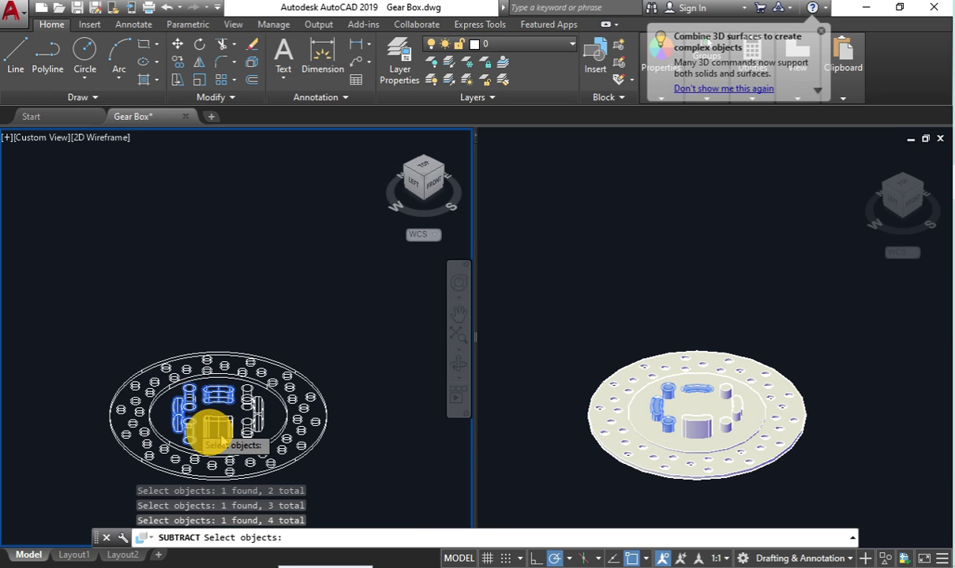
{"action": "left_click", "coordinate": [221, 436]}
{"action": "left_click", "coordinate": [225, 433]}
{"action": "left_click", "coordinate": [251, 430]}
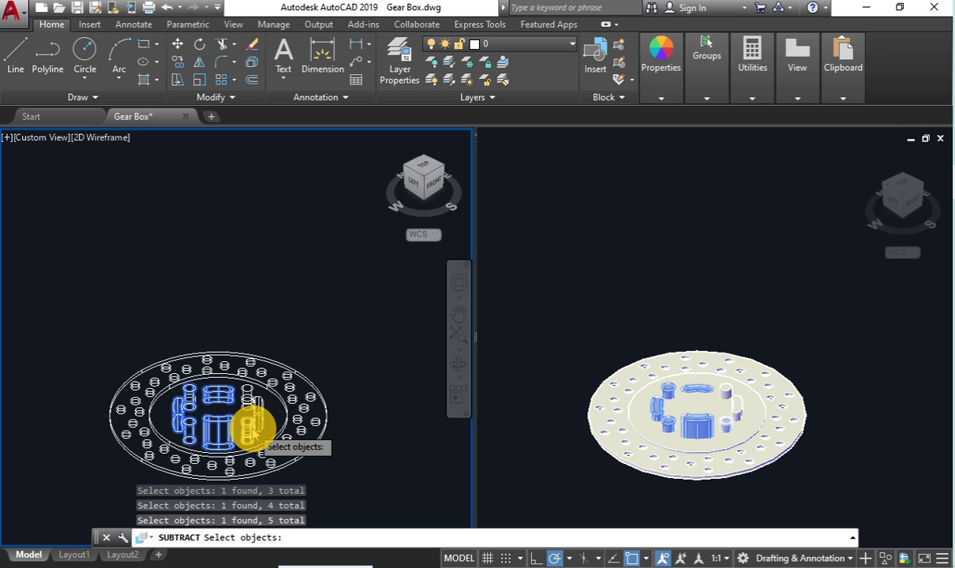
{"action": "left_click", "coordinate": [251, 395]}
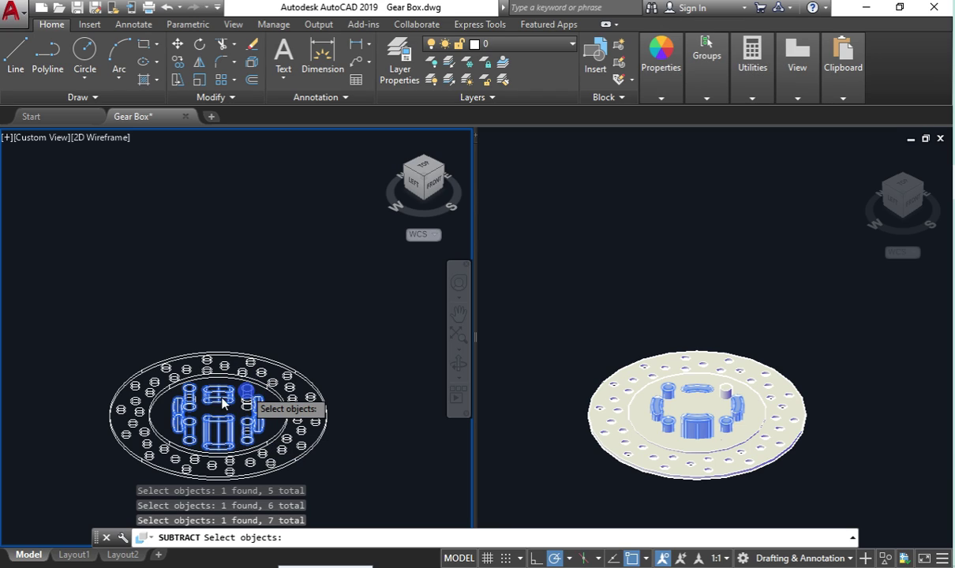
{"action": "left_click", "coordinate": [221, 367]}
{"action": "right_click", "coordinate": [91, 373]}
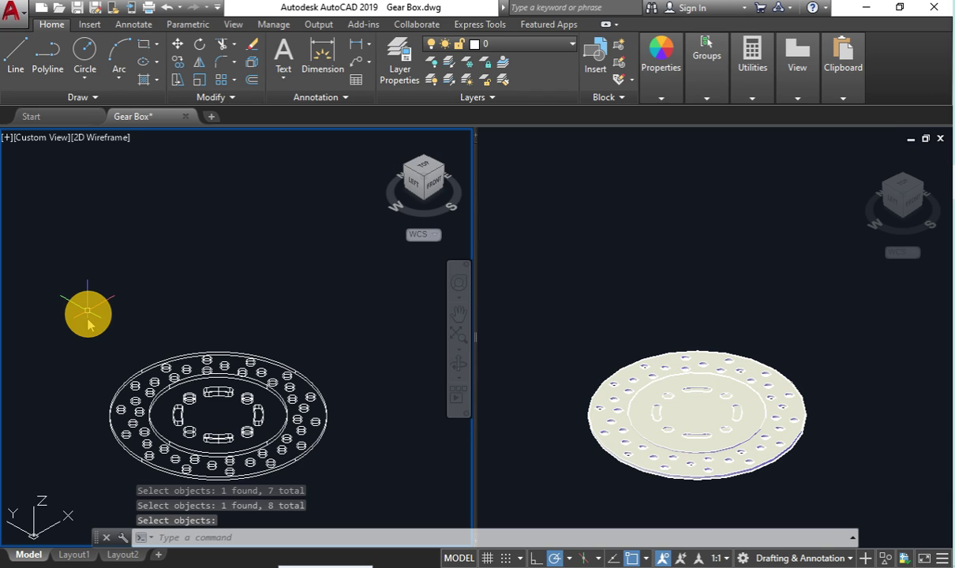
{"action": "key", "text": "Return"}
{"action": "key", "text": "Escape"}
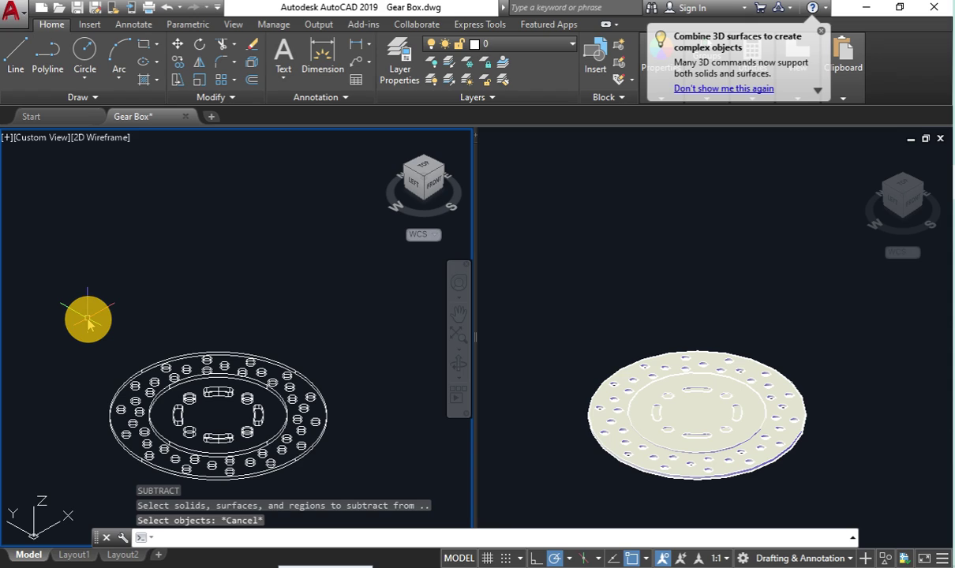
{"action": "key", "text": "ctrl+z"}
{"action": "key", "text": "ctrl+z"}
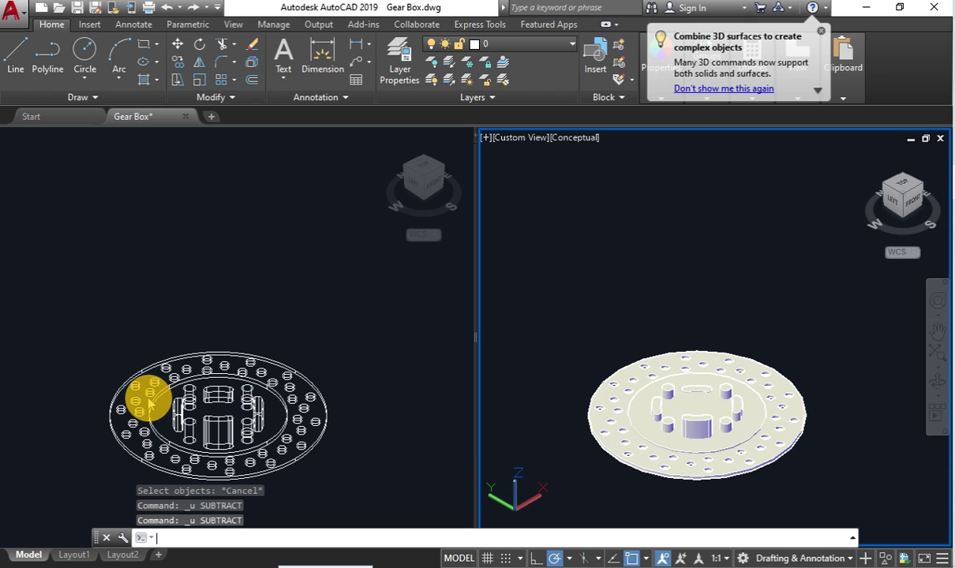
Step: Start SUBTRACT in the wireframe viewport and choose the disc as the solid to keep
{"action": "type", "text": "su"}
{"action": "key", "text": "Return"}
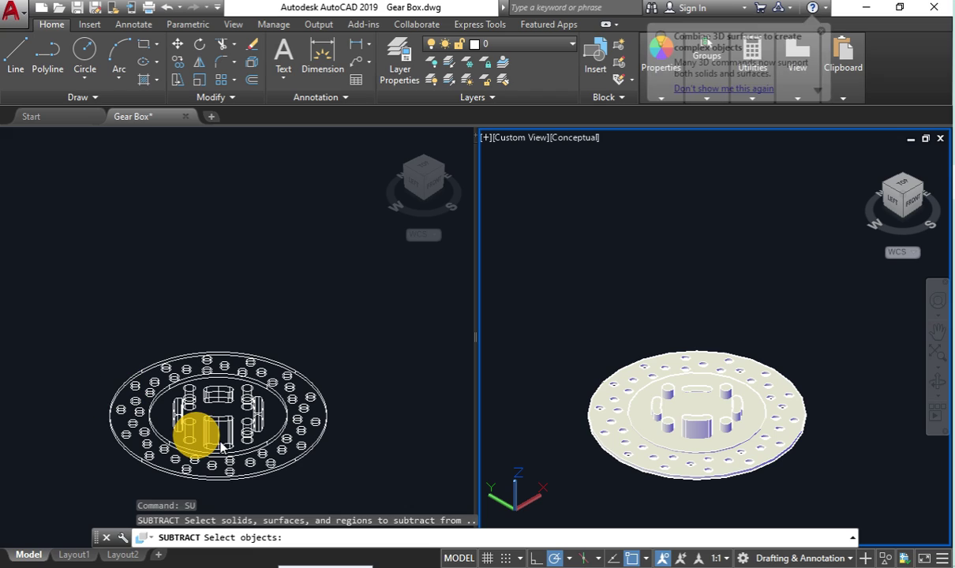
{"action": "left_click", "coordinate": [111, 385]}
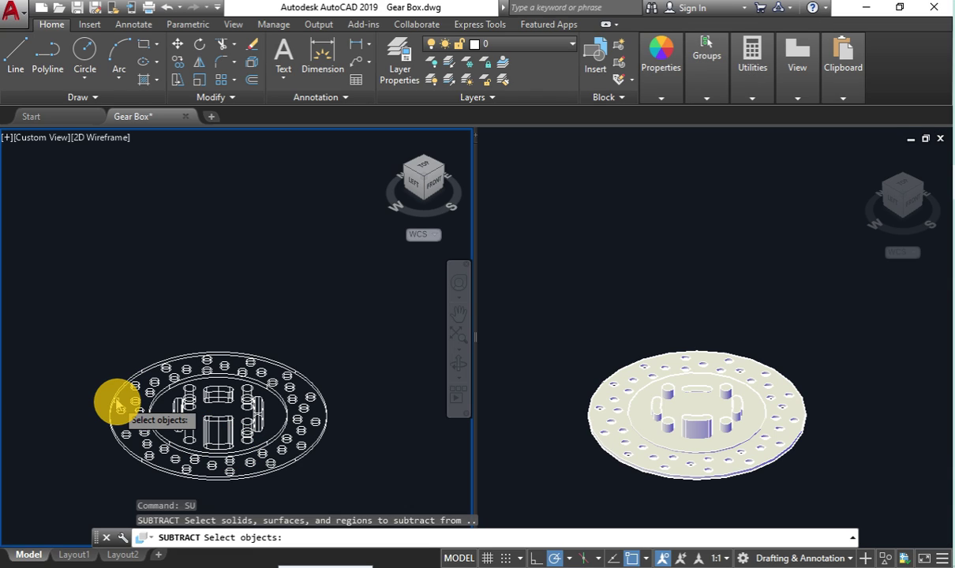
{"action": "left_click", "coordinate": [116, 405]}
{"action": "left_click", "coordinate": [154, 409]}
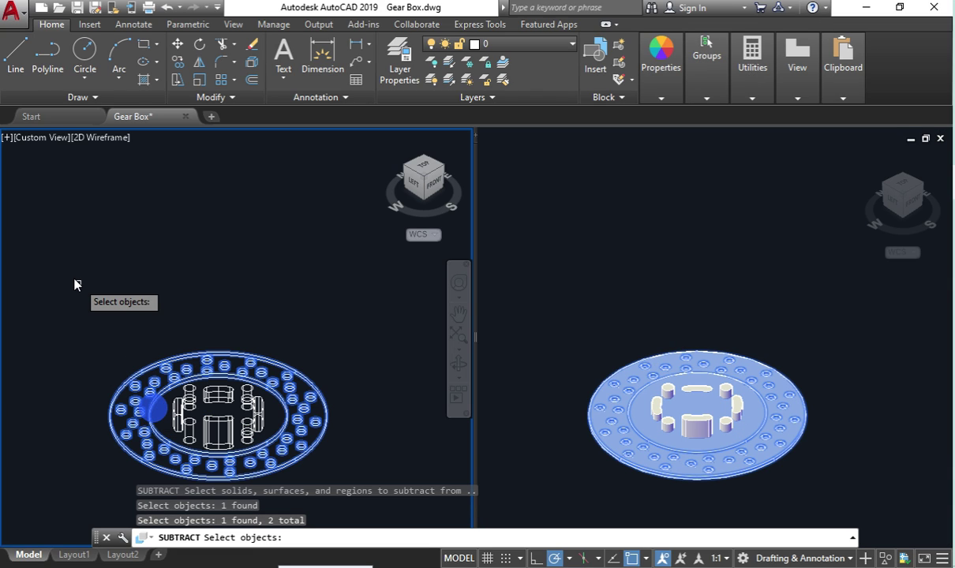
{"action": "right_click", "coordinate": [171, 416]}
Step: Subtract the inner slots, bolt cylinders and rim hole cylinders from the disc
{"action": "left_click", "coordinate": [189, 400]}
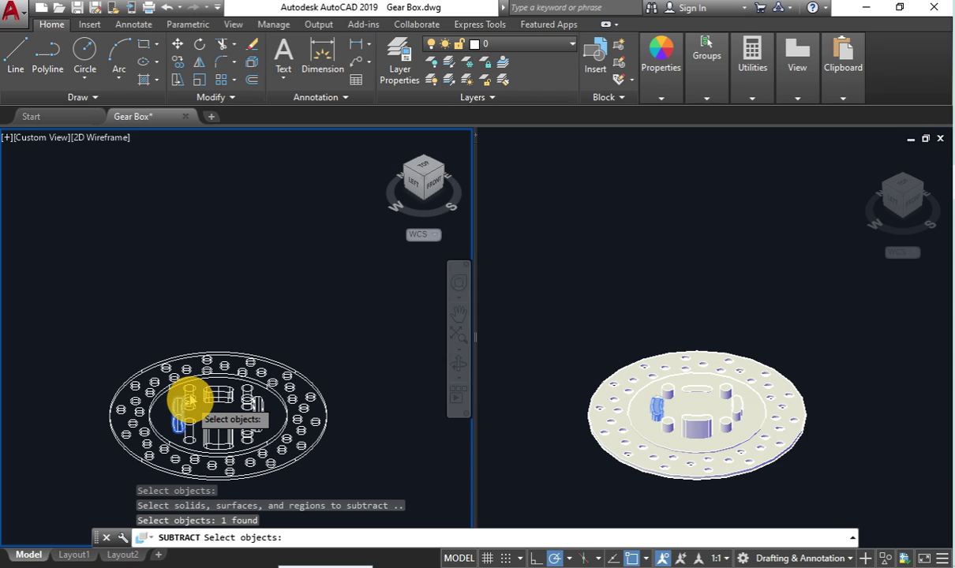
{"action": "left_click", "coordinate": [218, 394]}
{"action": "left_click", "coordinate": [274, 404]}
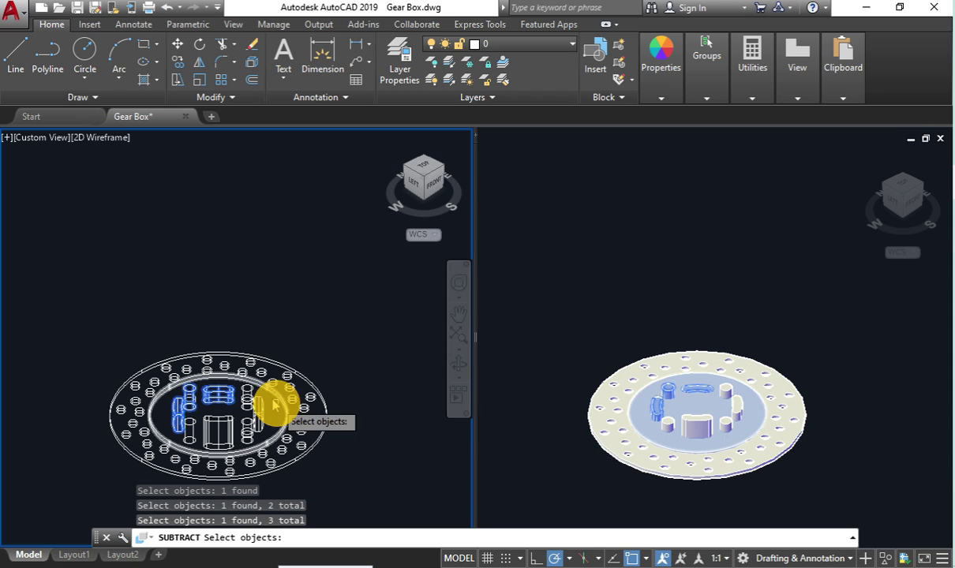
{"action": "left_click", "coordinate": [251, 399]}
{"action": "left_click", "coordinate": [254, 428]}
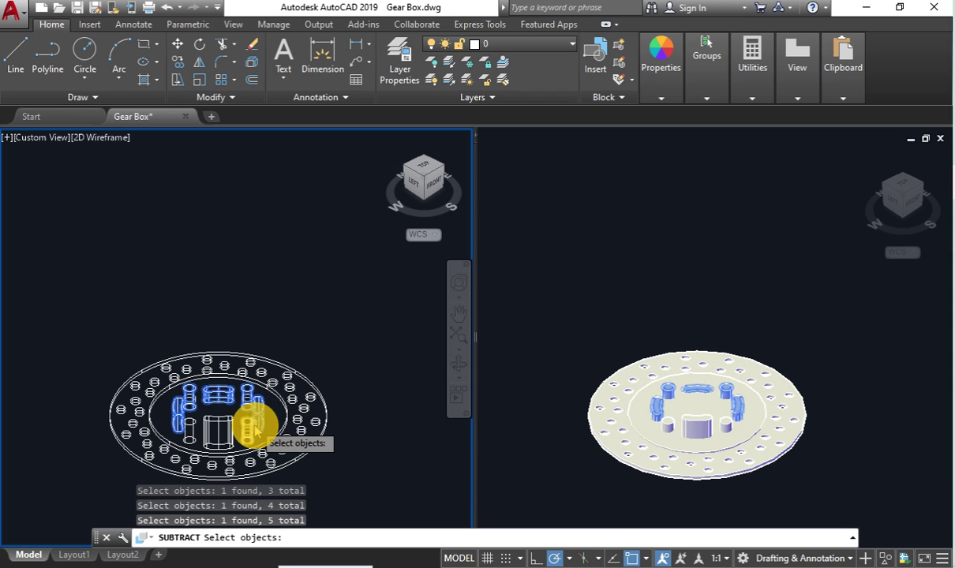
{"action": "left_click", "coordinate": [209, 434]}
{"action": "left_click", "coordinate": [208, 421]}
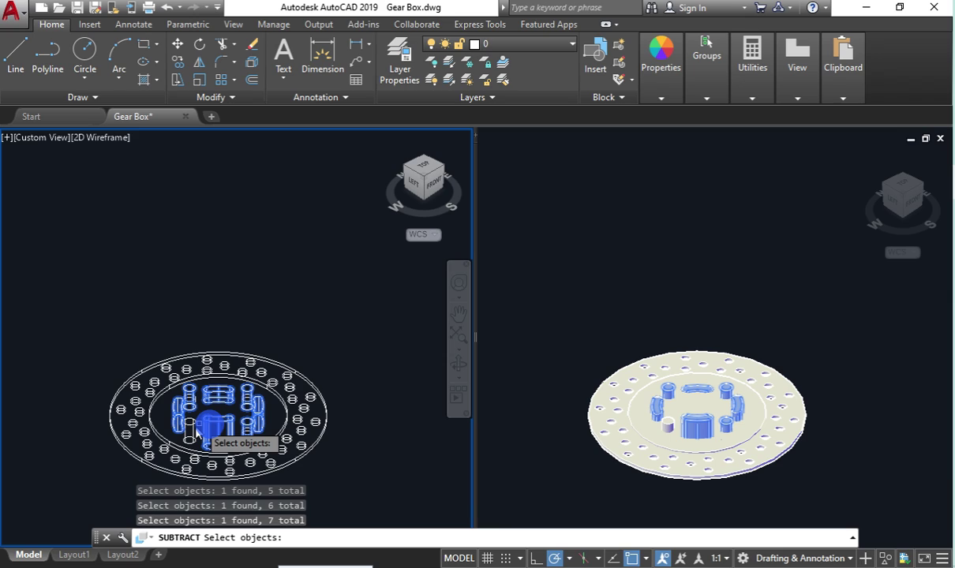
{"action": "left_click", "coordinate": [271, 466]}
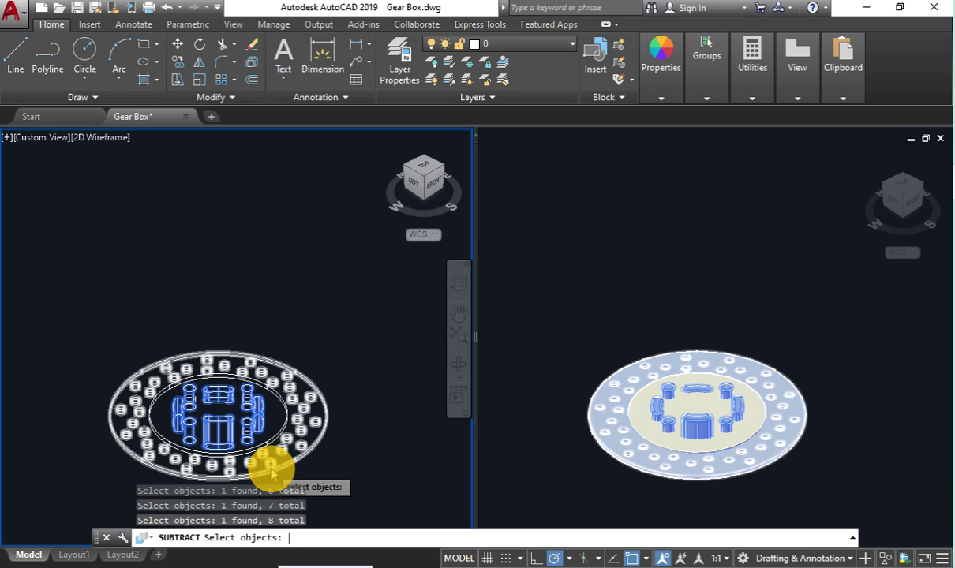
{"action": "key", "text": "Return"}
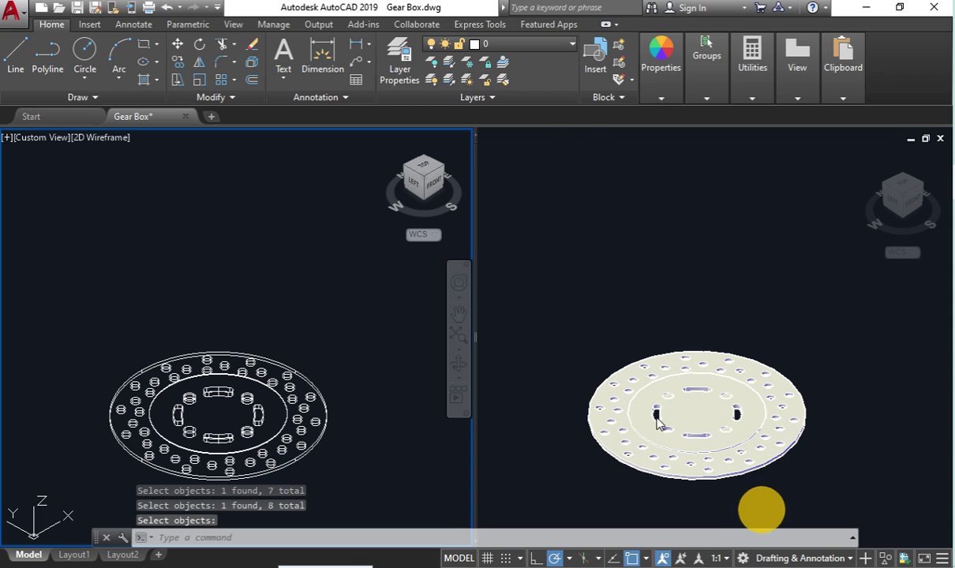
{"action": "left_click", "coordinate": [485, 137]}
{"action": "mouse_move", "coordinate": [568, 170]}
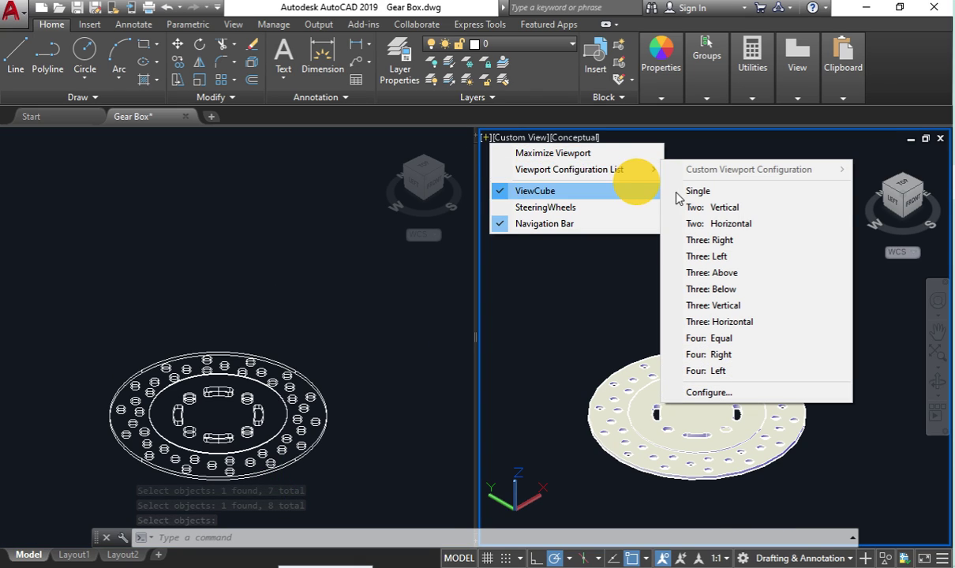
Step: Switch to a single viewport and adjust the zoom
{"action": "left_click", "coordinate": [707, 194]}
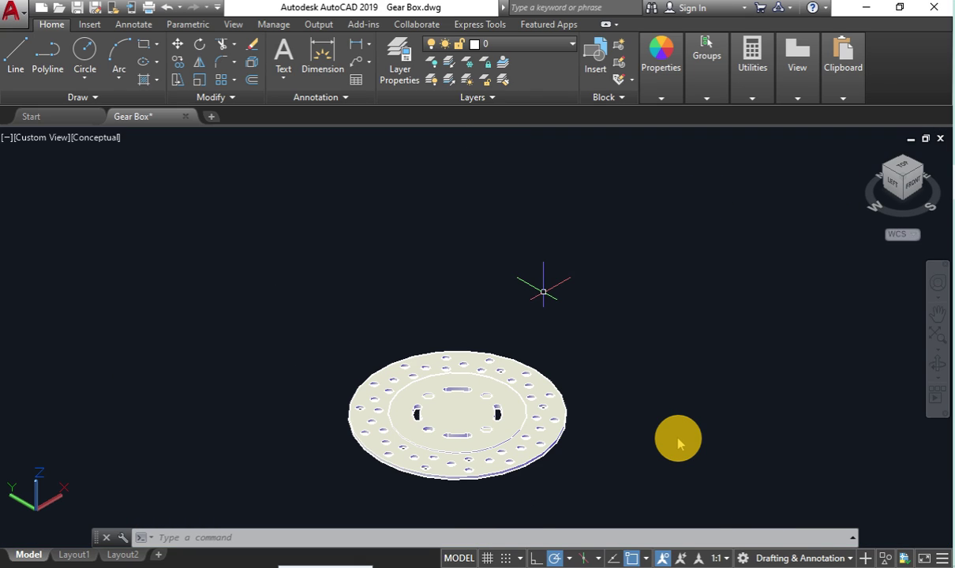
{"action": "left_click", "coordinate": [938, 367]}
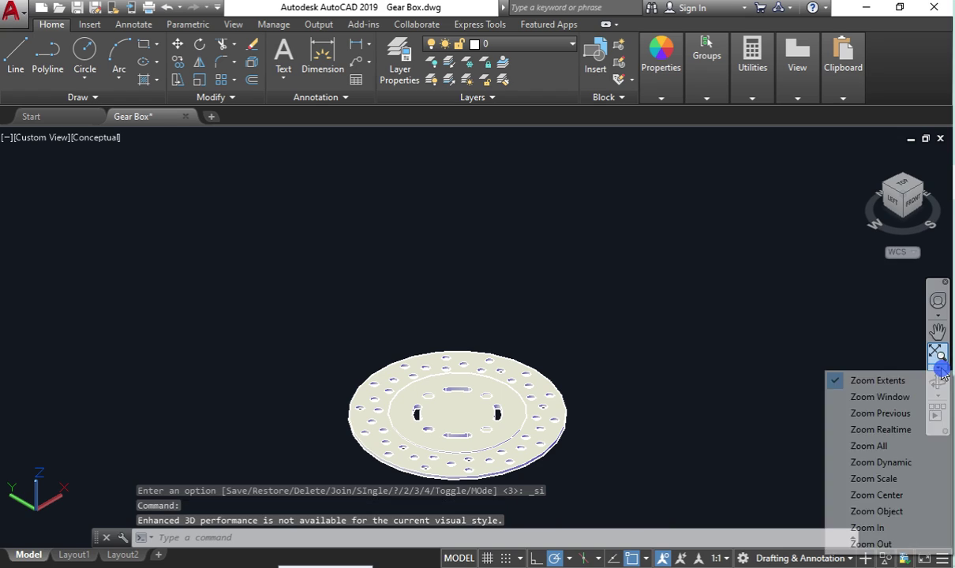
{"action": "left_click", "coordinate": [746, 316]}
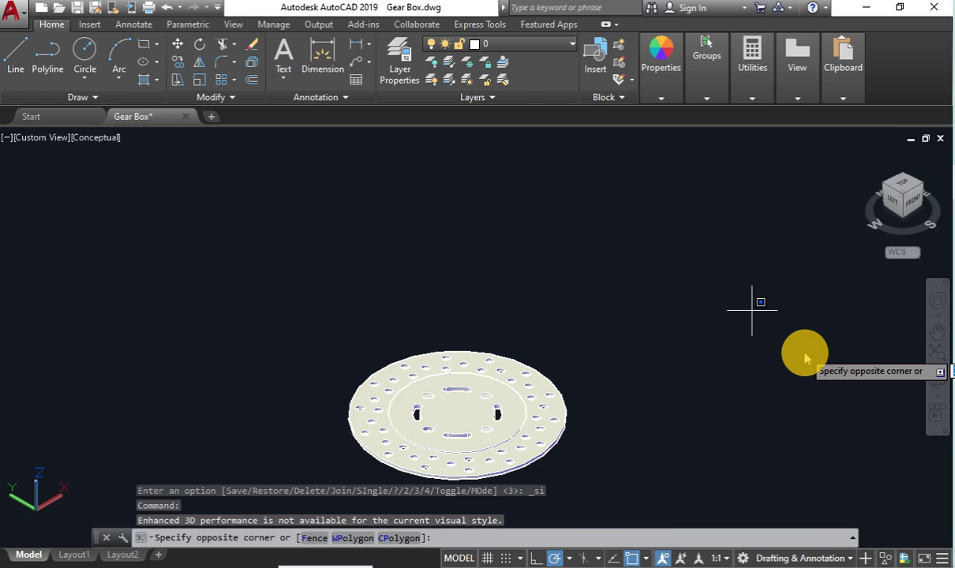
{"action": "key", "text": "Escape"}
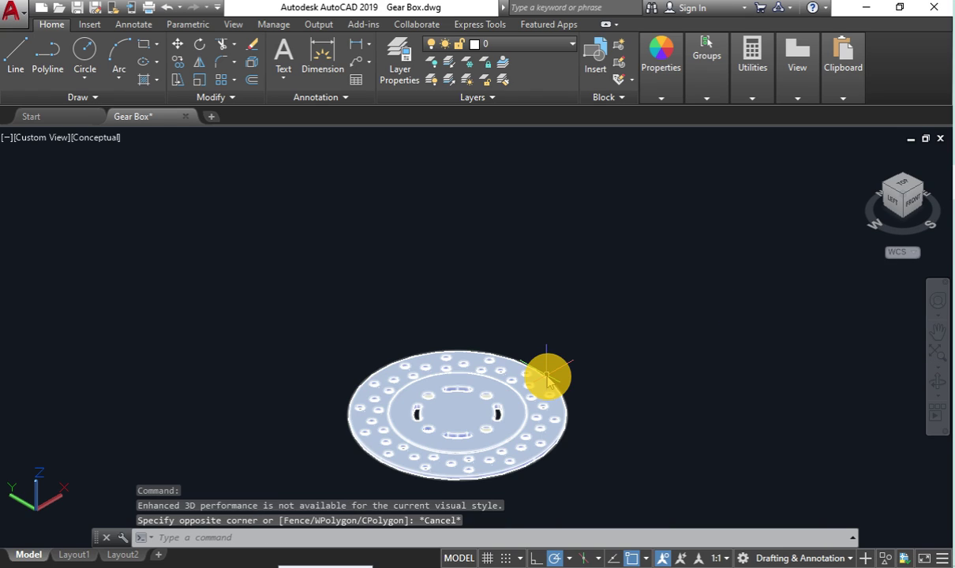
Step: Move the disc up off the three leftover pieces, then window-select and delete them
{"action": "left_click", "coordinate": [548, 377]}
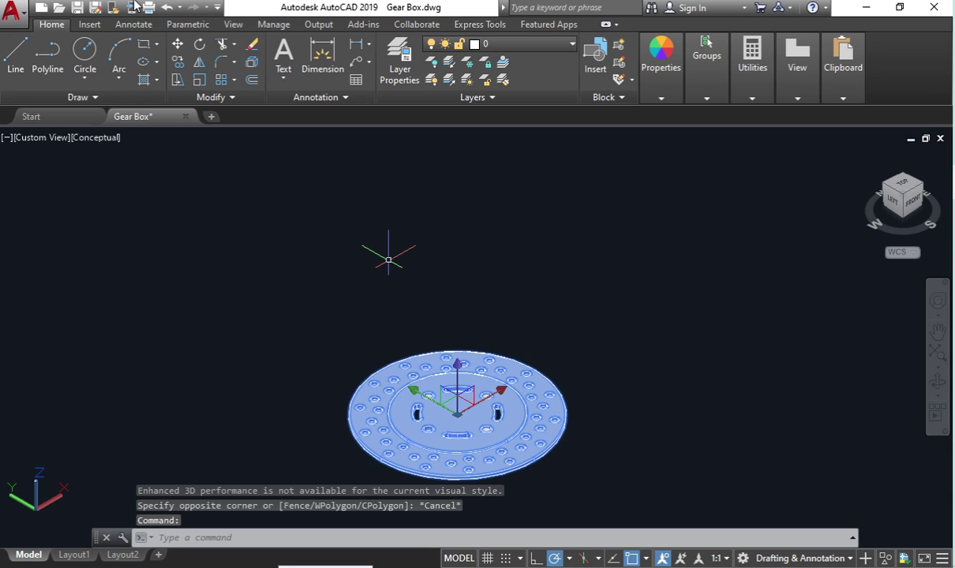
{"action": "left_click", "coordinate": [594, 472]}
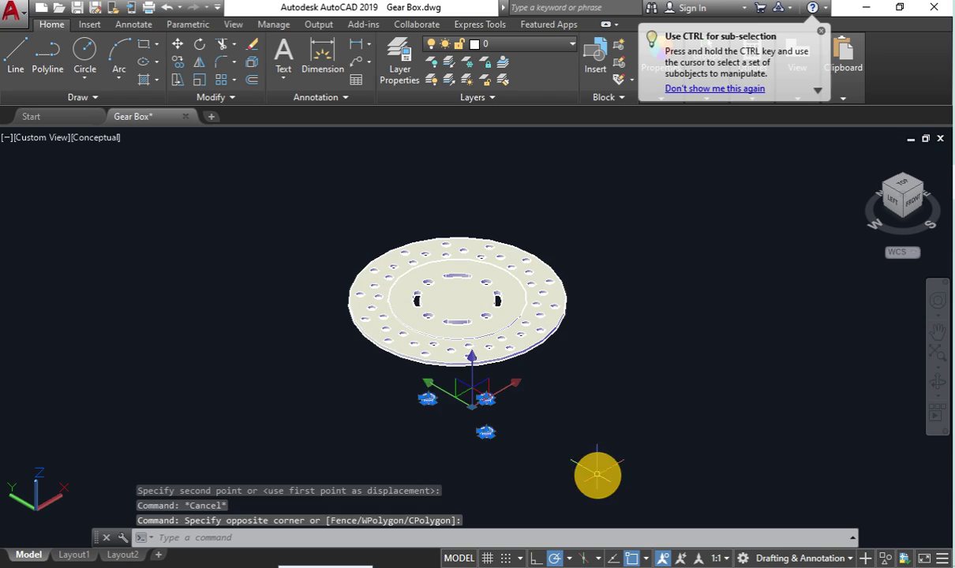
{"action": "key", "text": "Escape"}
{"action": "left_click", "coordinate": [410, 238]}
{"action": "left_click", "coordinate": [910, 420]}
{"action": "key", "text": "Delete"}
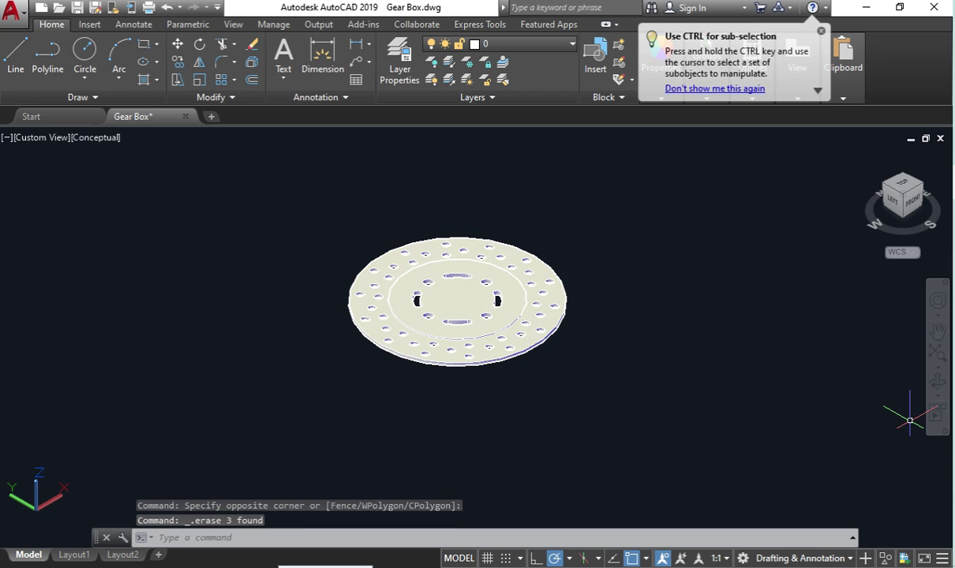
{"action": "left_click", "coordinate": [938, 383]}
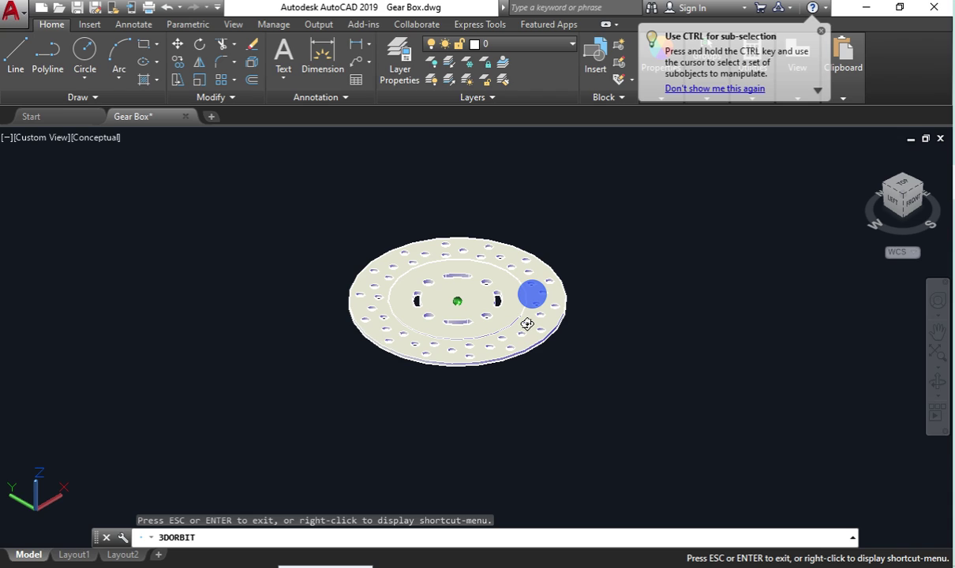
Step: Orbit the view, then return to the Home view and zoom in on the disc
{"action": "left_click_drag", "start_coordinate": [526, 323], "coordinate": [561, 245]}
{"action": "key", "text": "Escape"}
{"action": "left_click", "coordinate": [394, 258]}
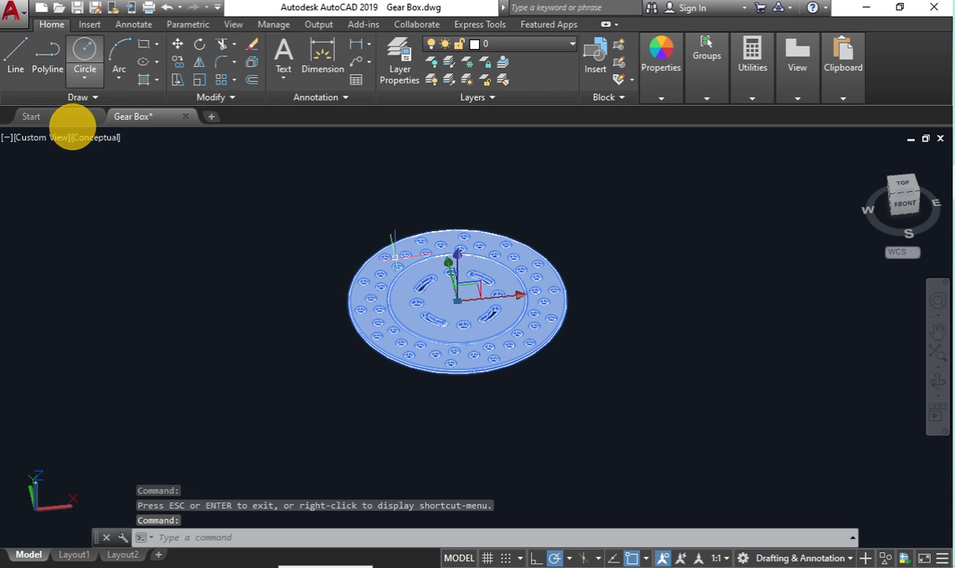
{"action": "mouse_move", "coordinate": [907, 209]}
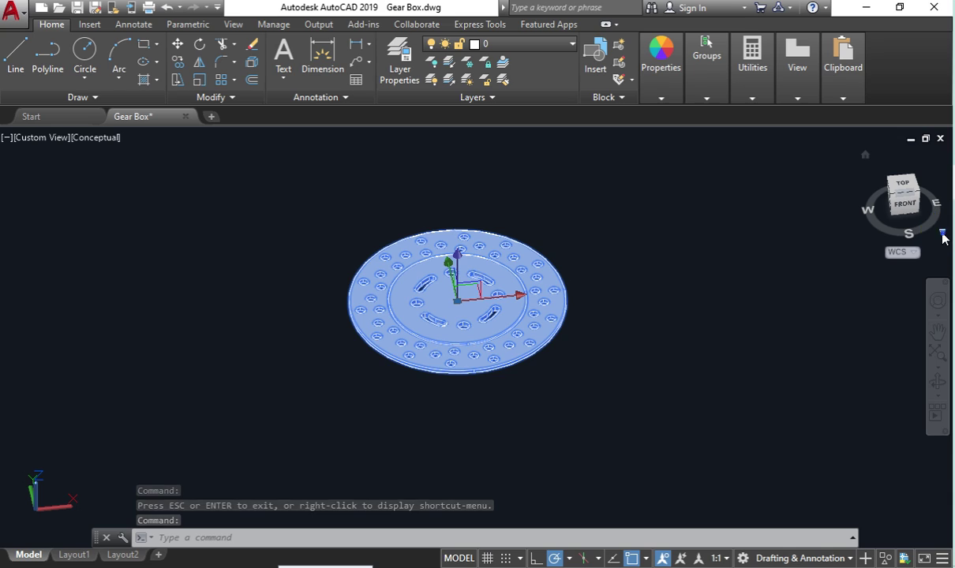
{"action": "left_click", "coordinate": [944, 233]}
{"action": "left_click", "coordinate": [915, 242]}
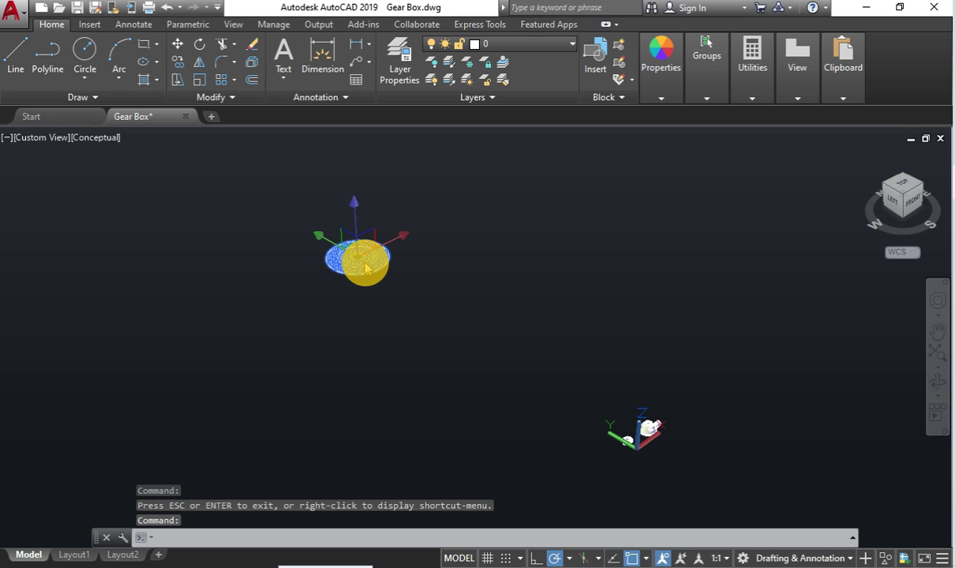
{"action": "scroll", "coordinate": [366, 268], "scroll_direction": "up", "scroll_amount": 2}
{"action": "scroll", "coordinate": [366, 268], "scroll_direction": "up", "scroll_amount": 2}
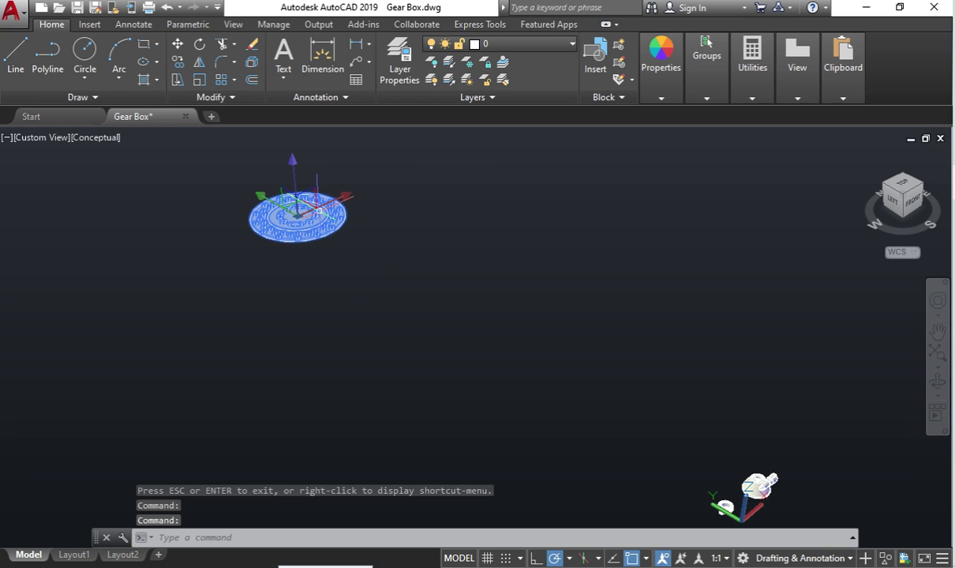
Step: Pan the disc to the centre, zoom in closer and orbit to tilt it
{"action": "left_click", "coordinate": [938, 332]}
{"action": "left_click_drag", "start_coordinate": [371, 268], "coordinate": [512, 384]}
{"action": "scroll", "coordinate": [436, 337], "scroll_direction": "up", "scroll_amount": 2}
{"action": "scroll", "coordinate": [434, 337], "scroll_direction": "up", "scroll_amount": 1}
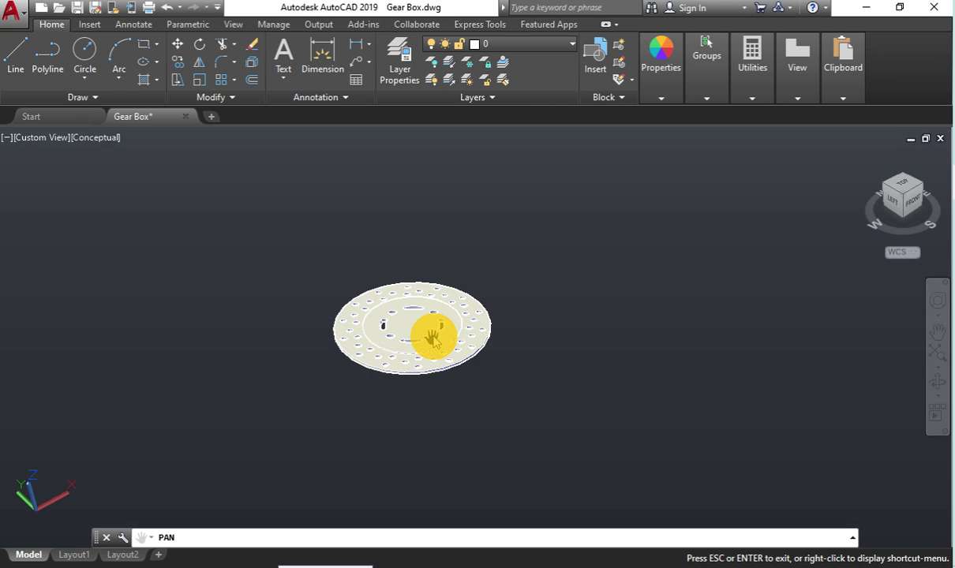
{"action": "scroll", "coordinate": [433, 336], "scroll_direction": "up", "scroll_amount": 1}
{"action": "scroll", "coordinate": [404, 351], "scroll_direction": "up", "scroll_amount": 1}
{"action": "scroll", "coordinate": [394, 348], "scroll_direction": "up", "scroll_amount": 1}
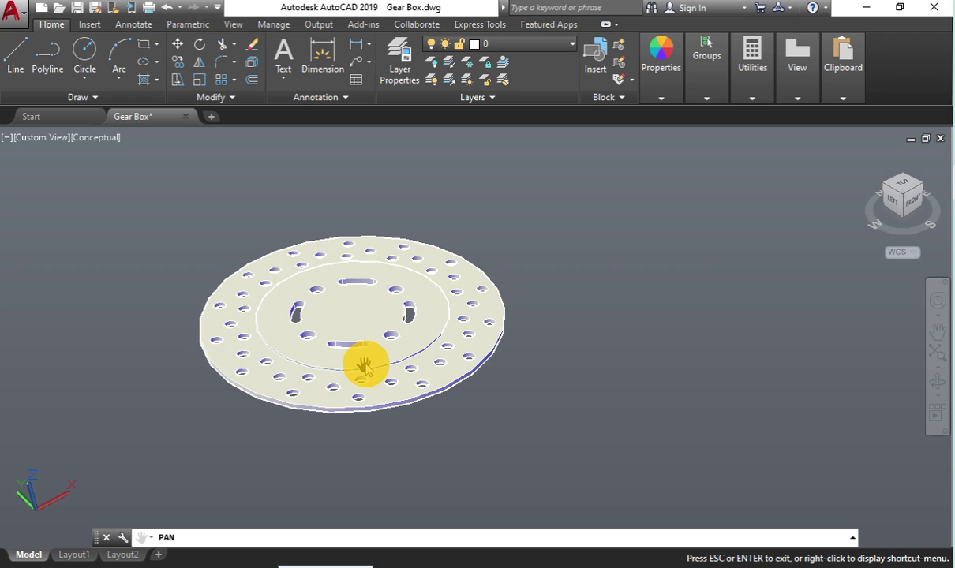
{"action": "left_click", "coordinate": [929, 382]}
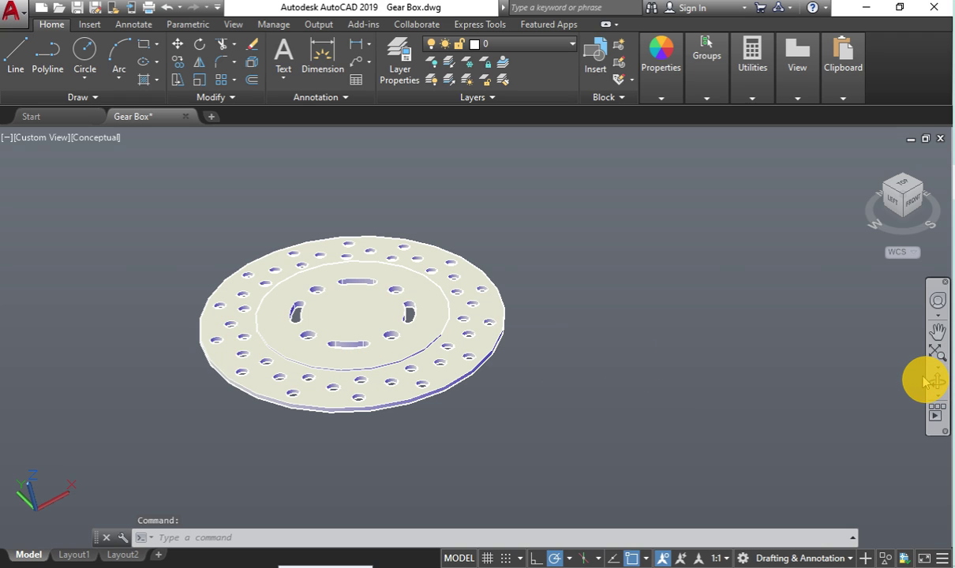
{"action": "left_click", "coordinate": [934, 382]}
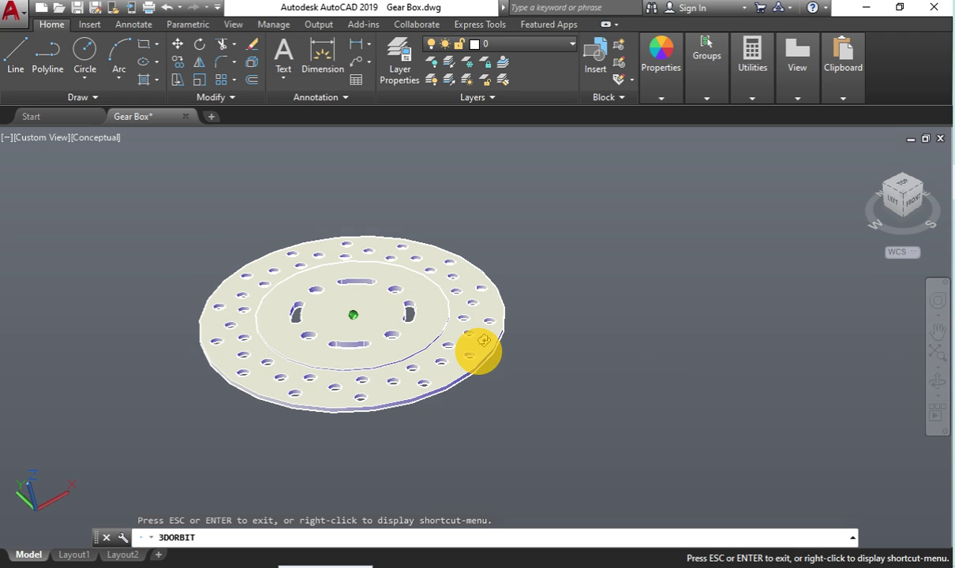
{"action": "left_click_drag", "start_coordinate": [484, 340], "coordinate": [489, 374]}
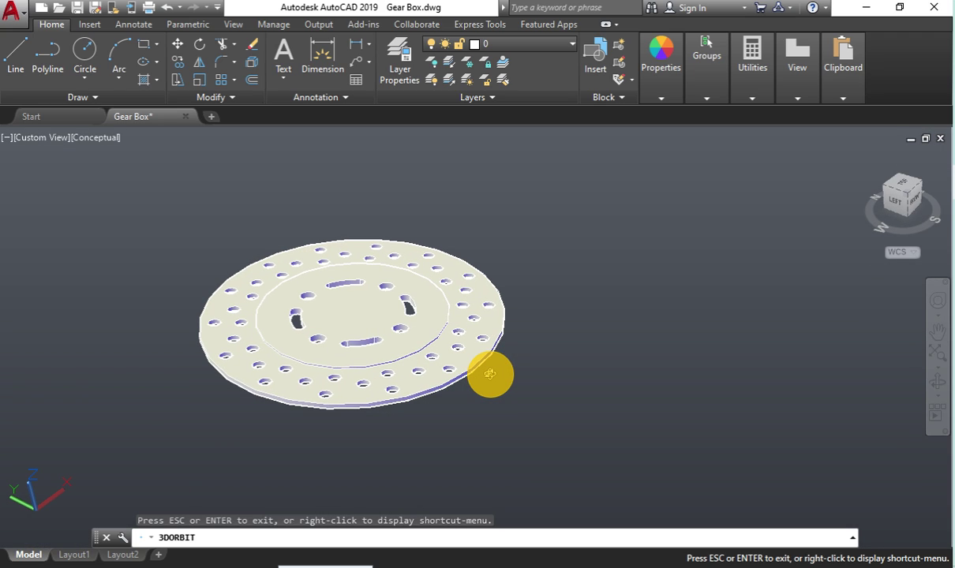